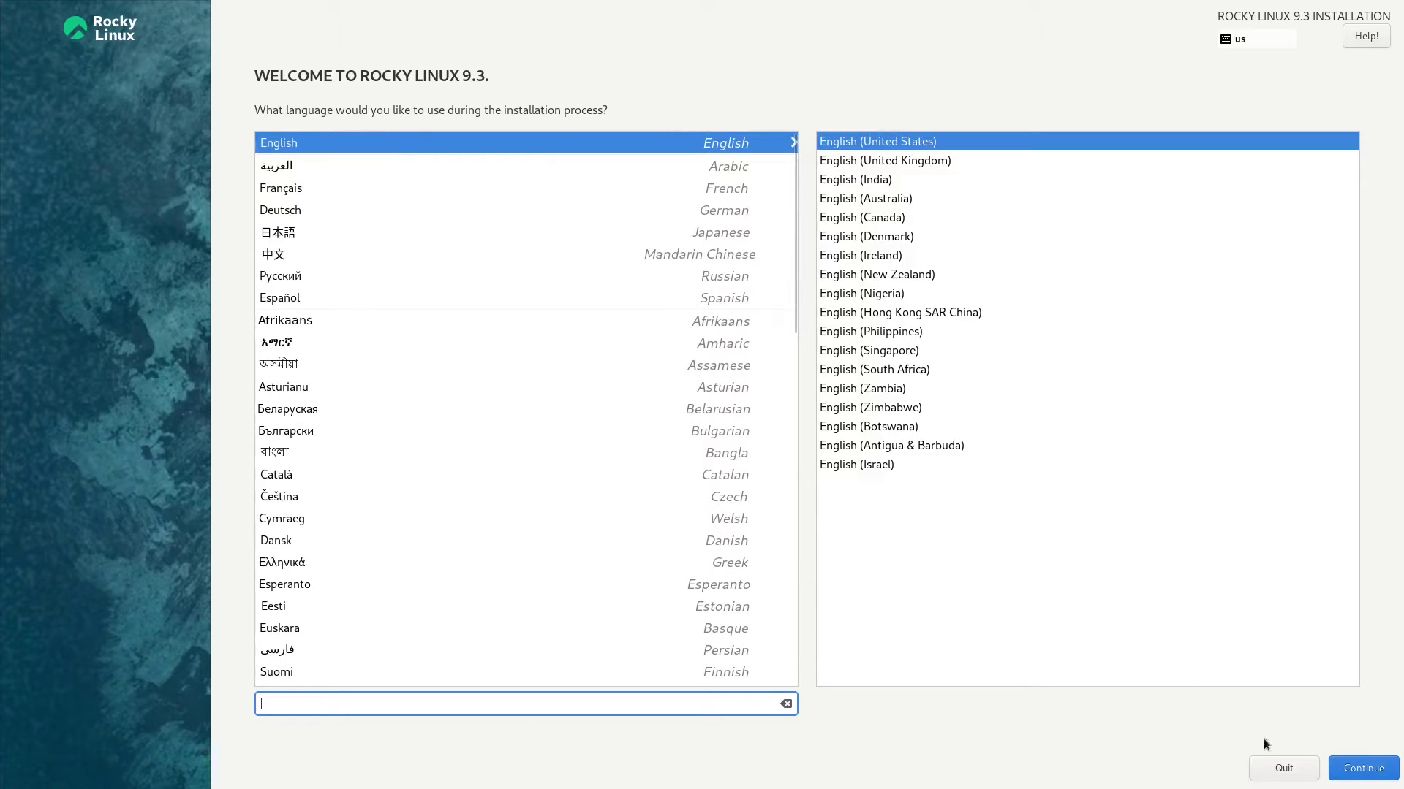
# Continue in English (United States) and keep automatic partitioning on the 20 GiB vda disk
pyautogui.click(1363, 776)
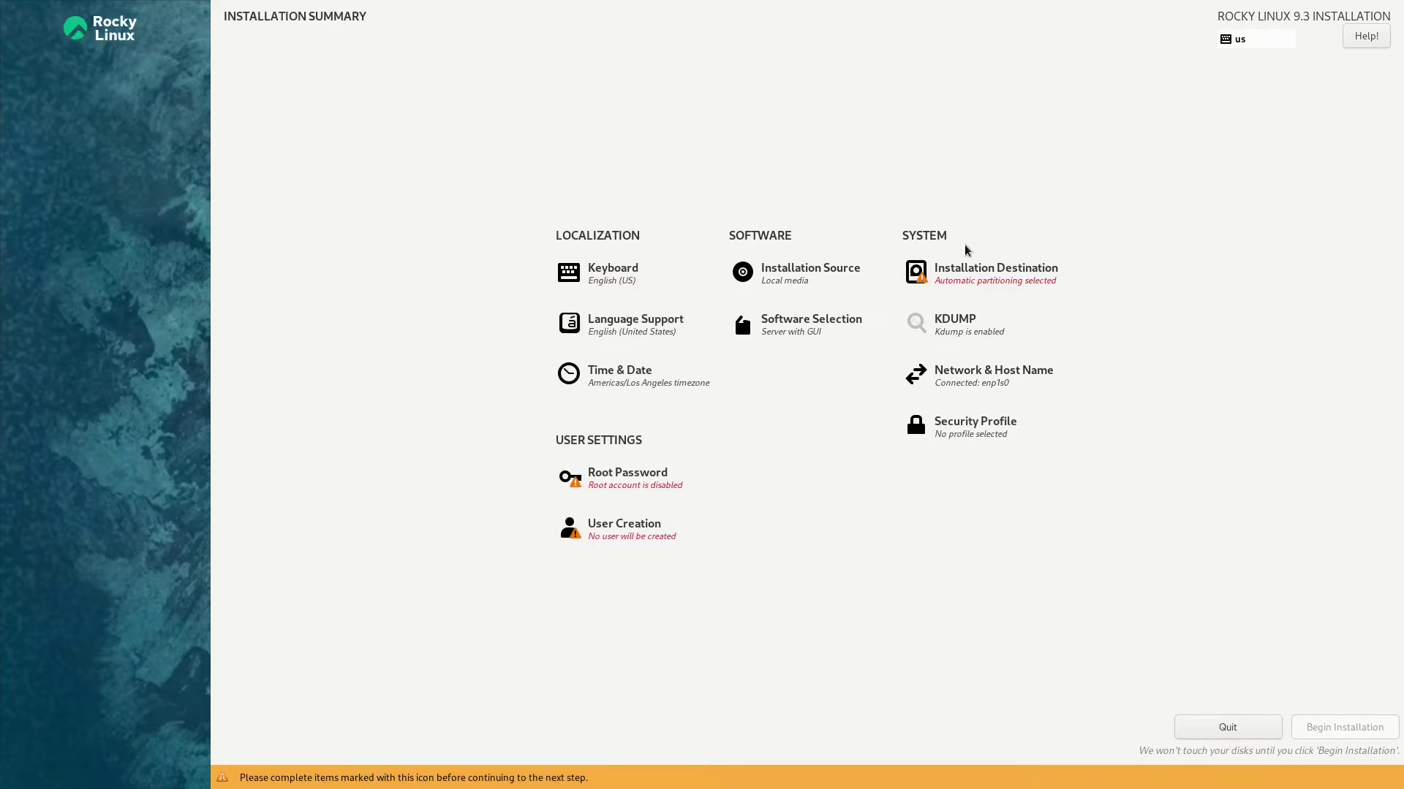
pyautogui.click(961, 269)
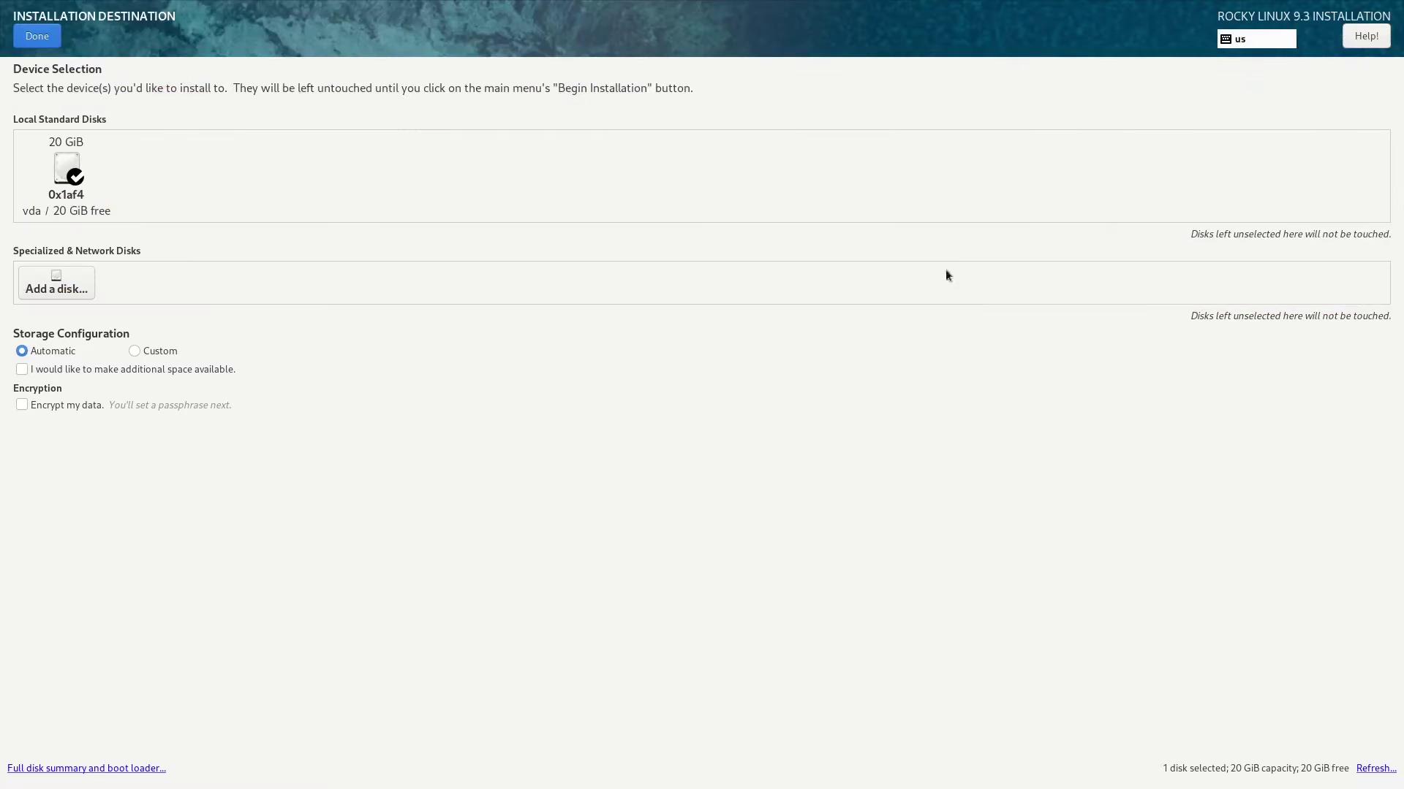
pyautogui.click(68, 176)
pyautogui.click(68, 176)
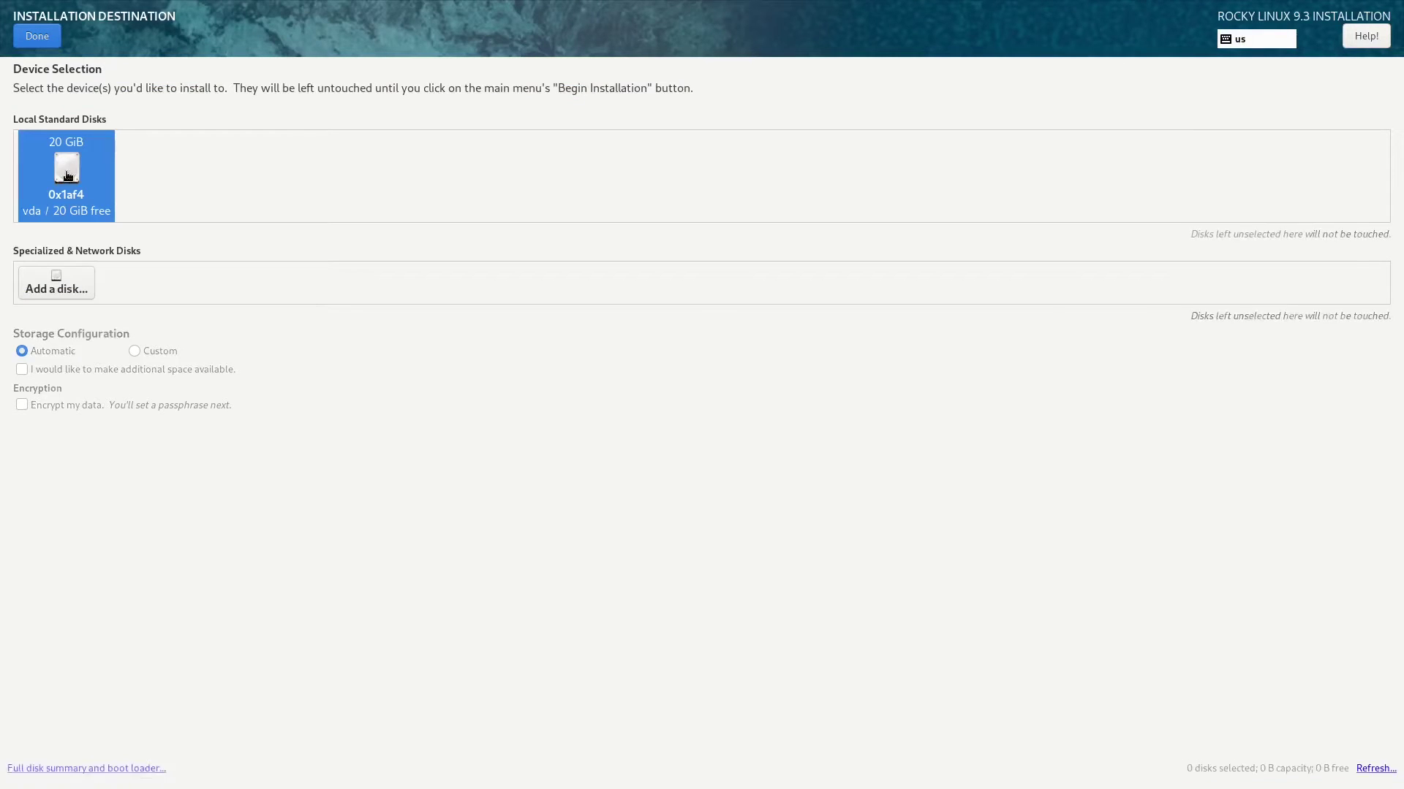
pyautogui.click(29, 36)
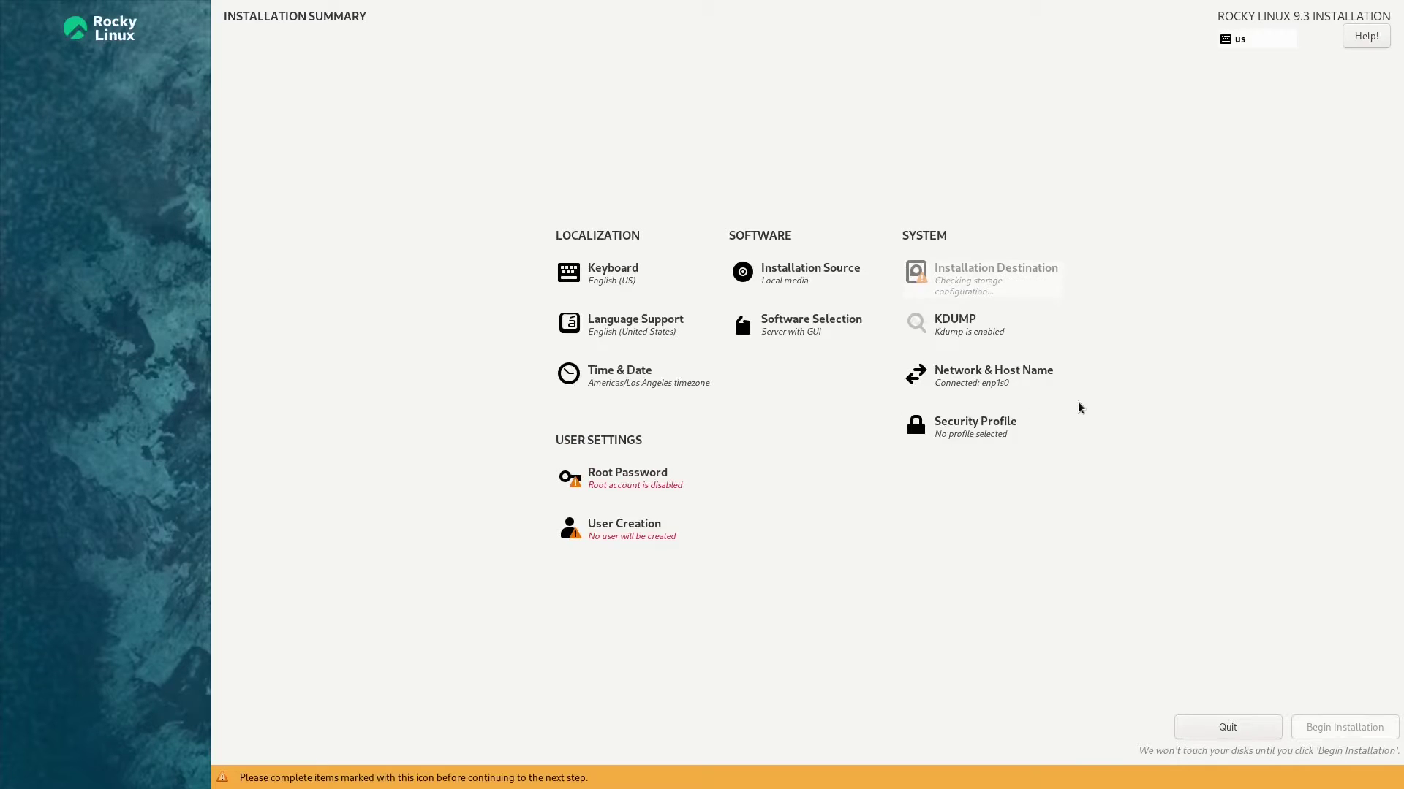
# Set and confirm a short root password, accepting the weak-password warning
pyautogui.click(632, 477)
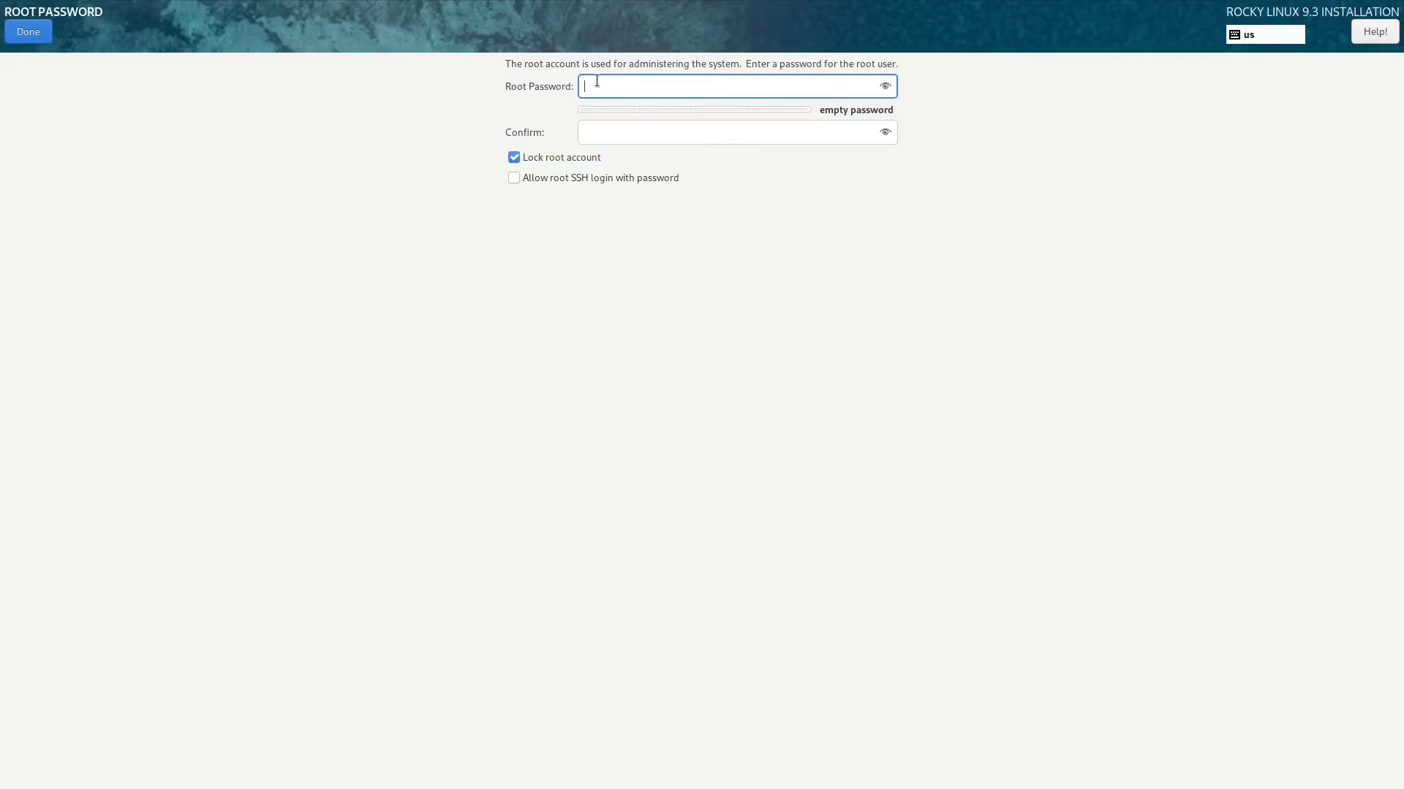
pyautogui.write('12')
pyautogui.press('Tab')
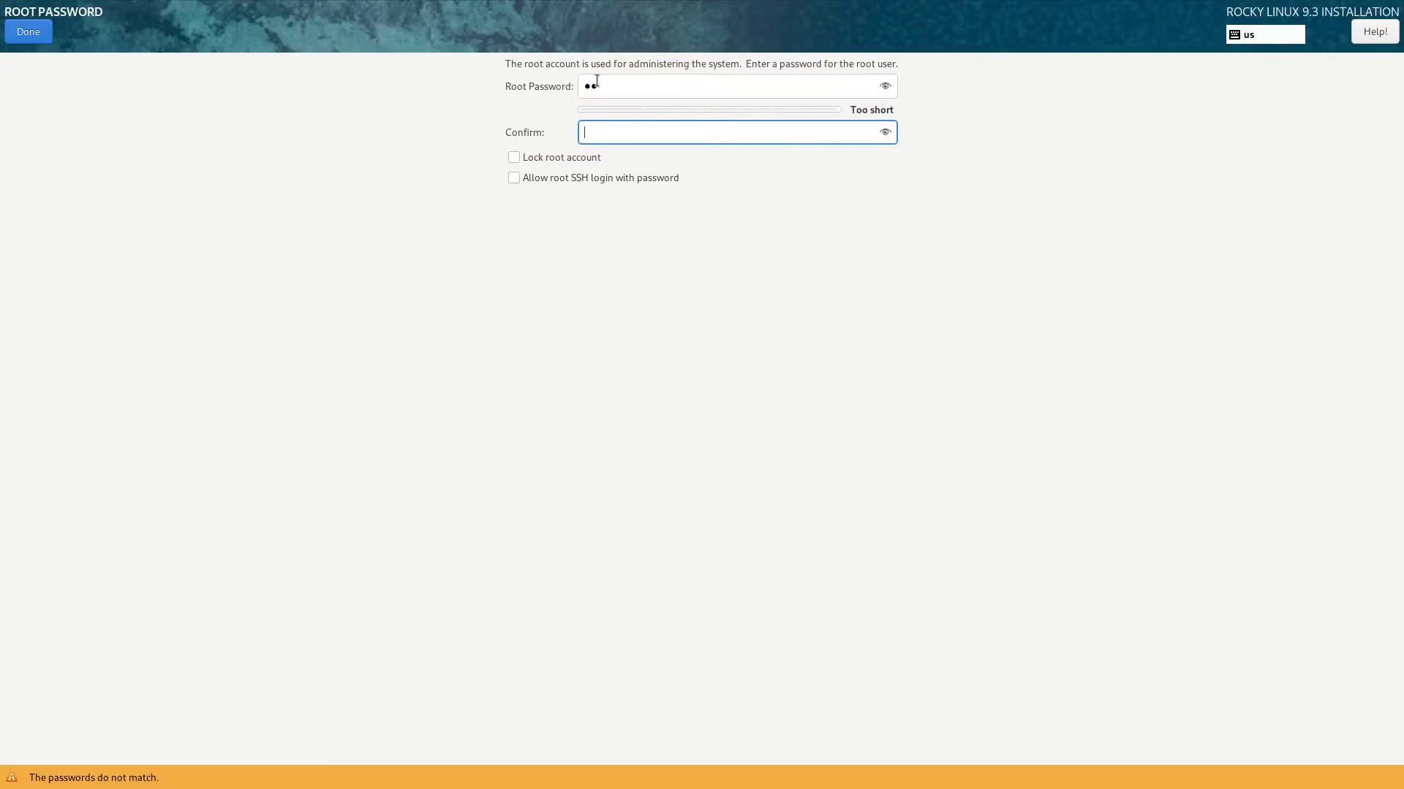
pyautogui.write('12')
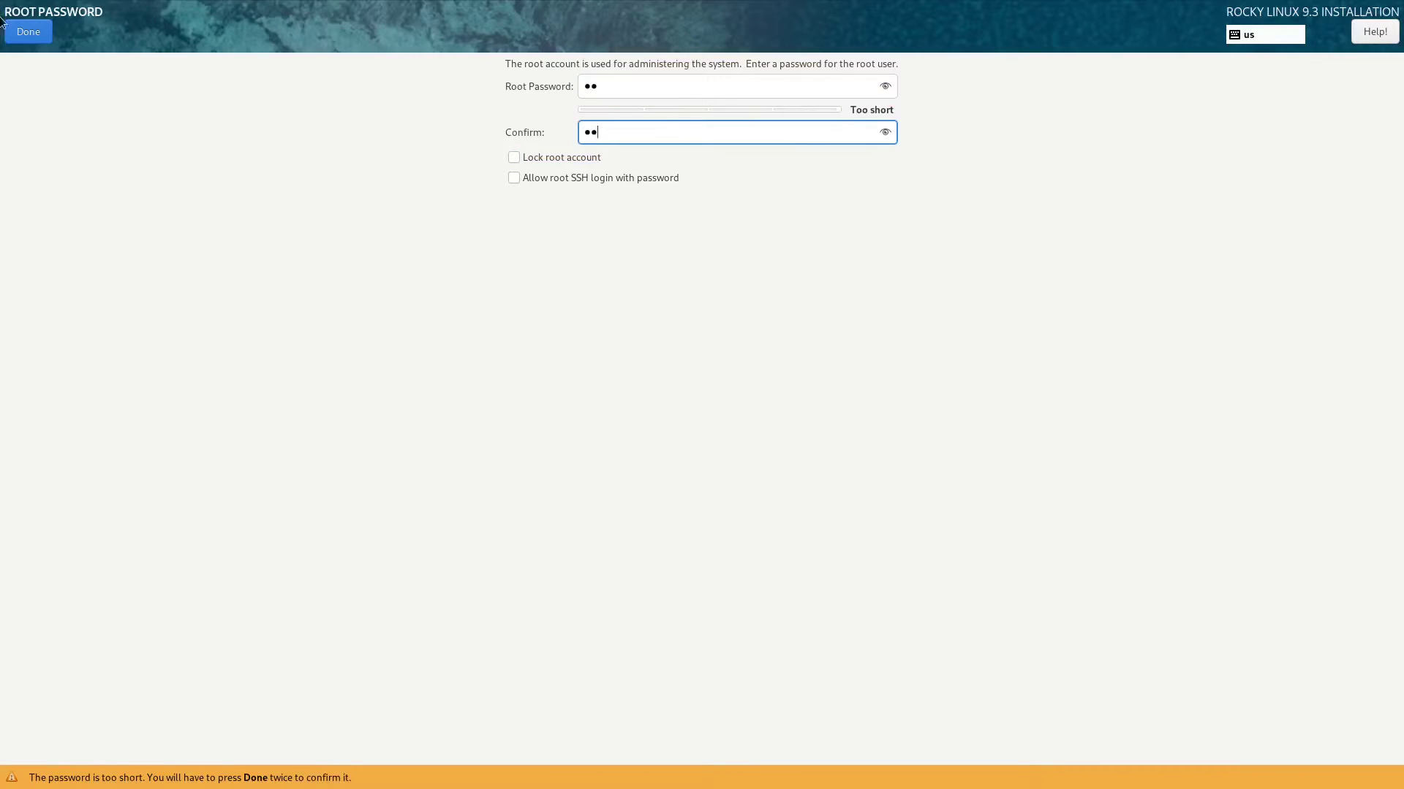
pyautogui.click(28, 34)
pyautogui.click(28, 34)
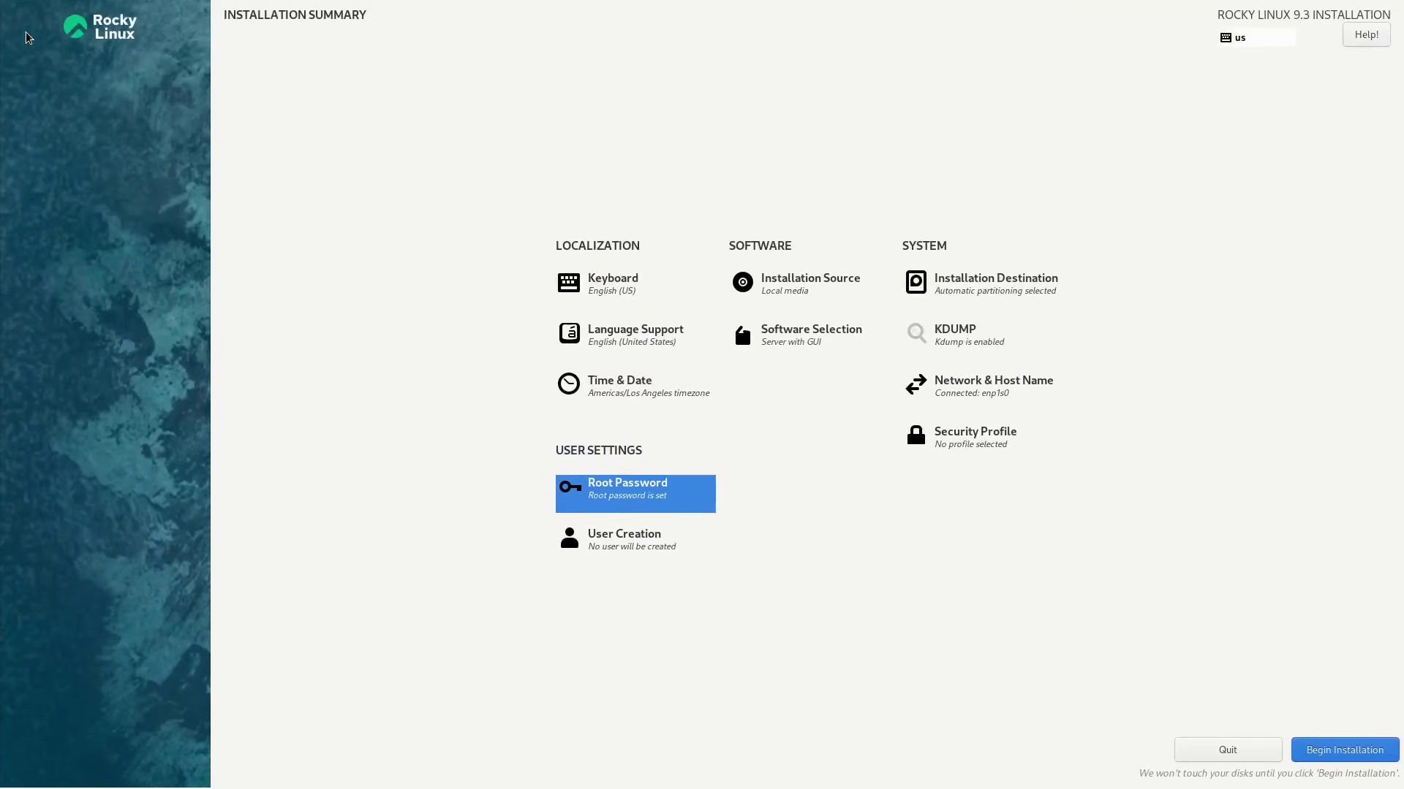
# Create an administrator user with a full name and confirmed password, leaving Advanced options unchanged
pyautogui.click(599, 543)
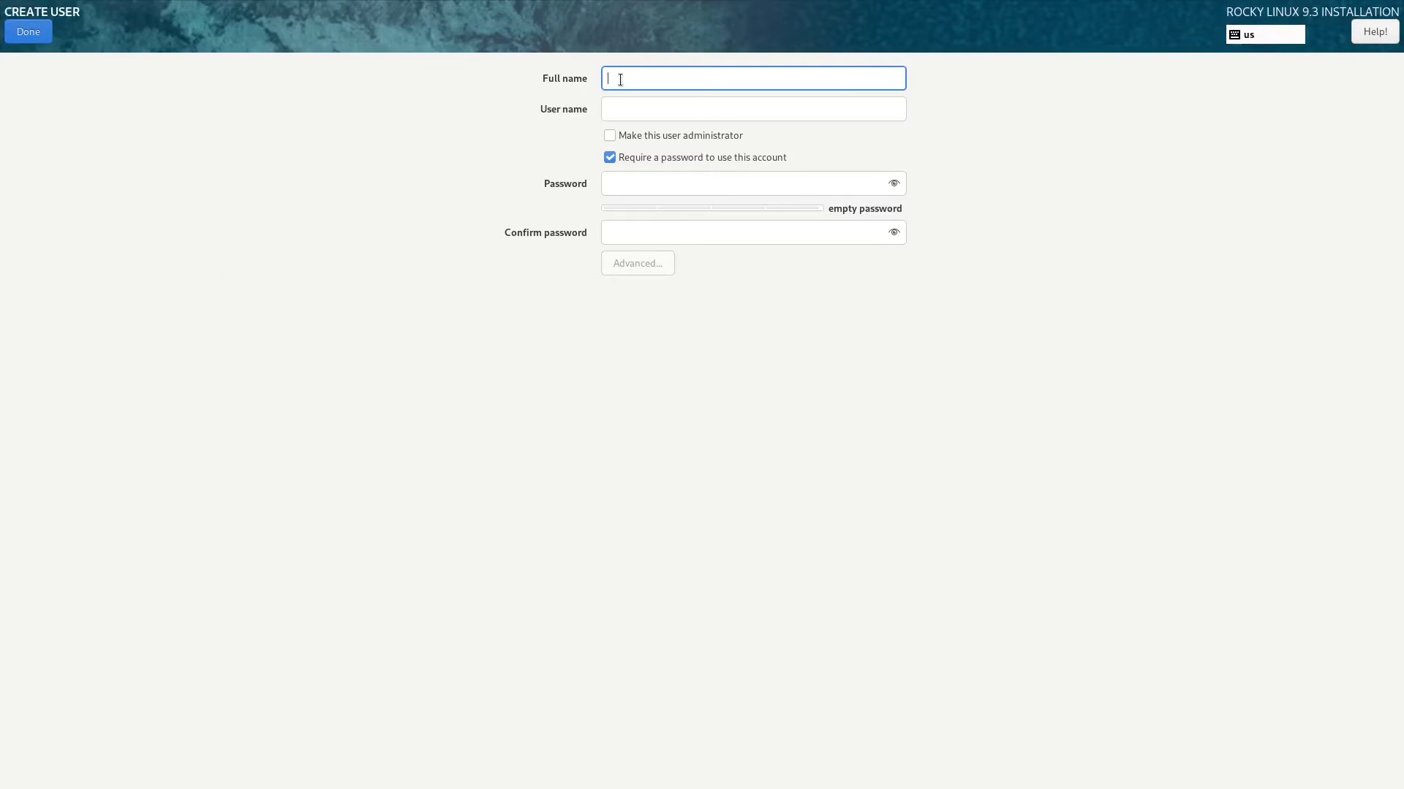
pyautogui.write('LinuxH')
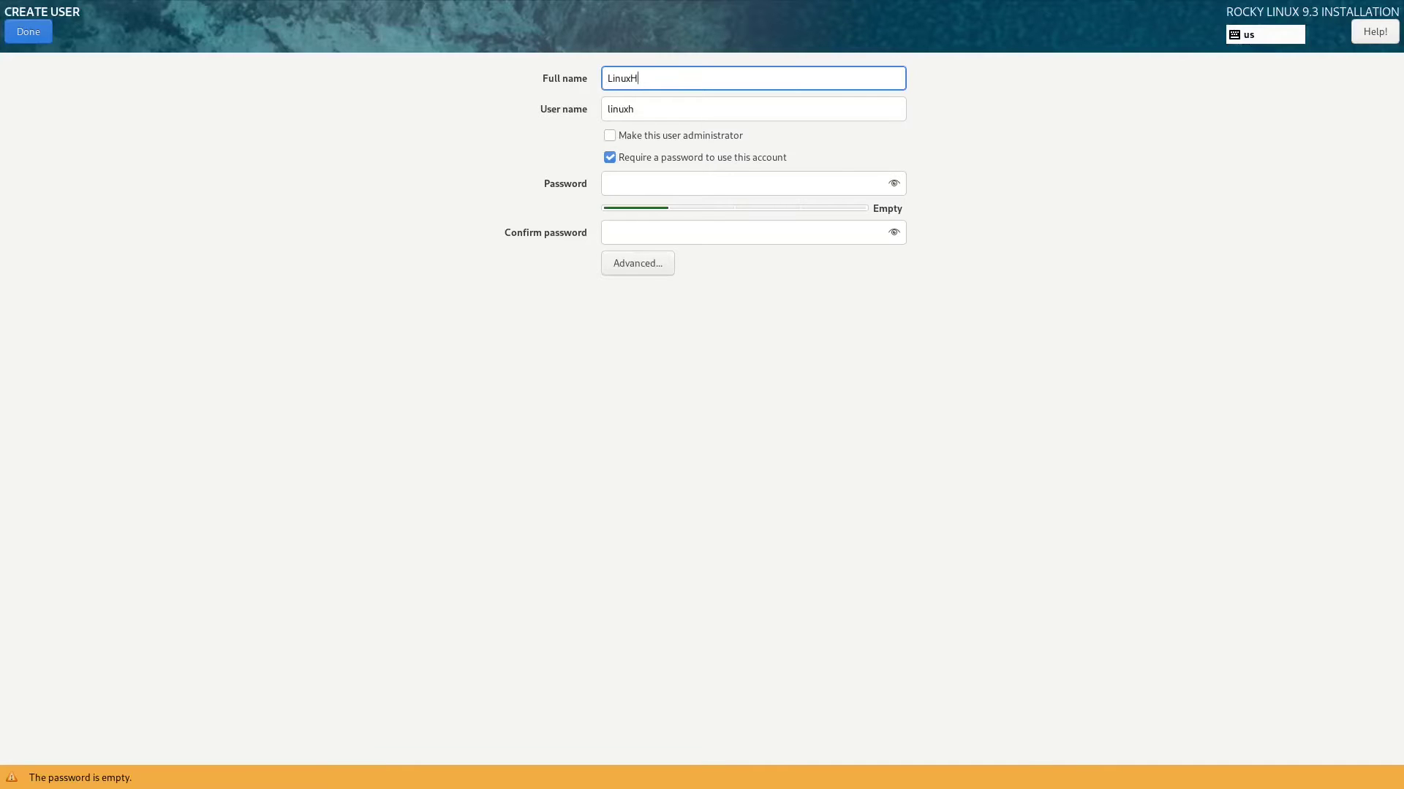
pyautogui.write('ub')
pyautogui.click(608, 137)
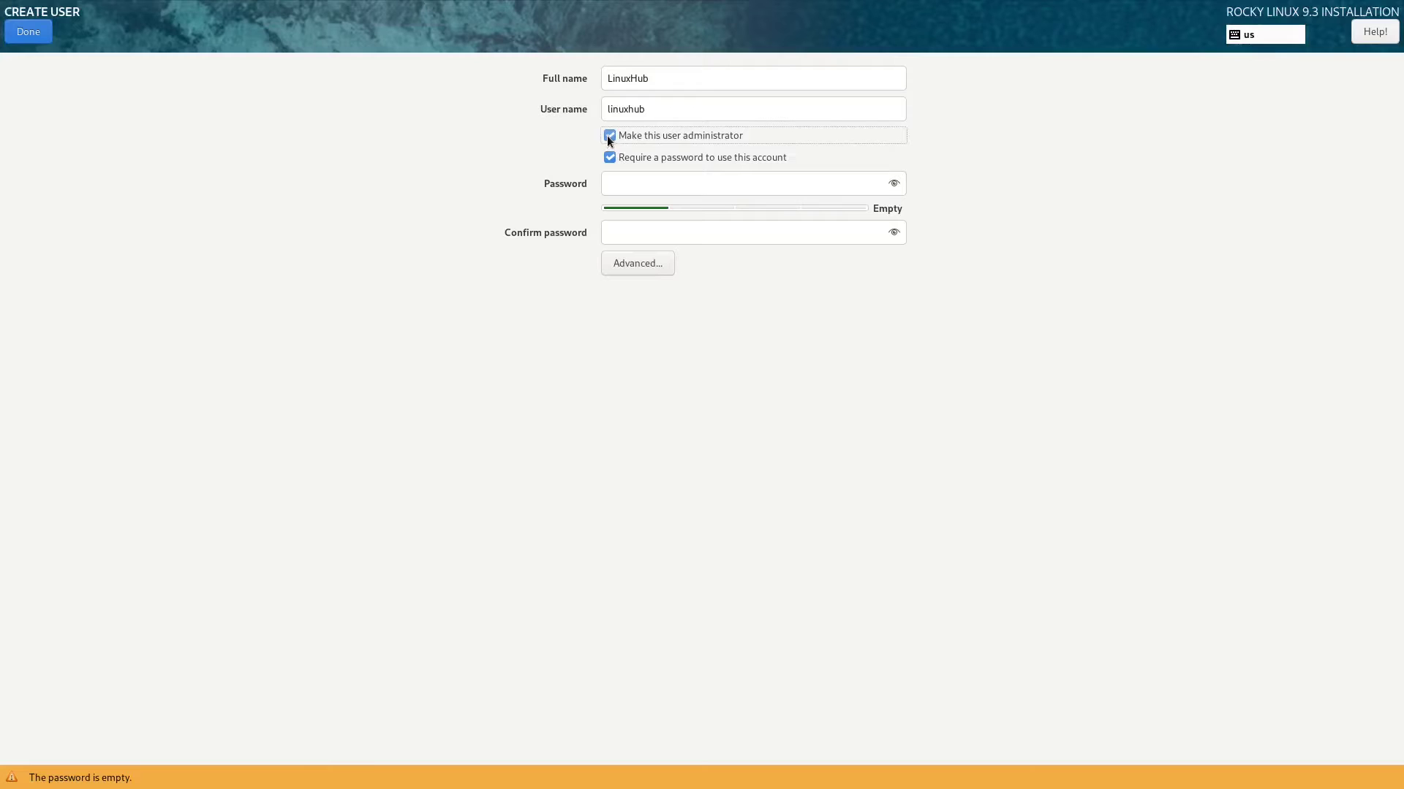
pyautogui.click(611, 187)
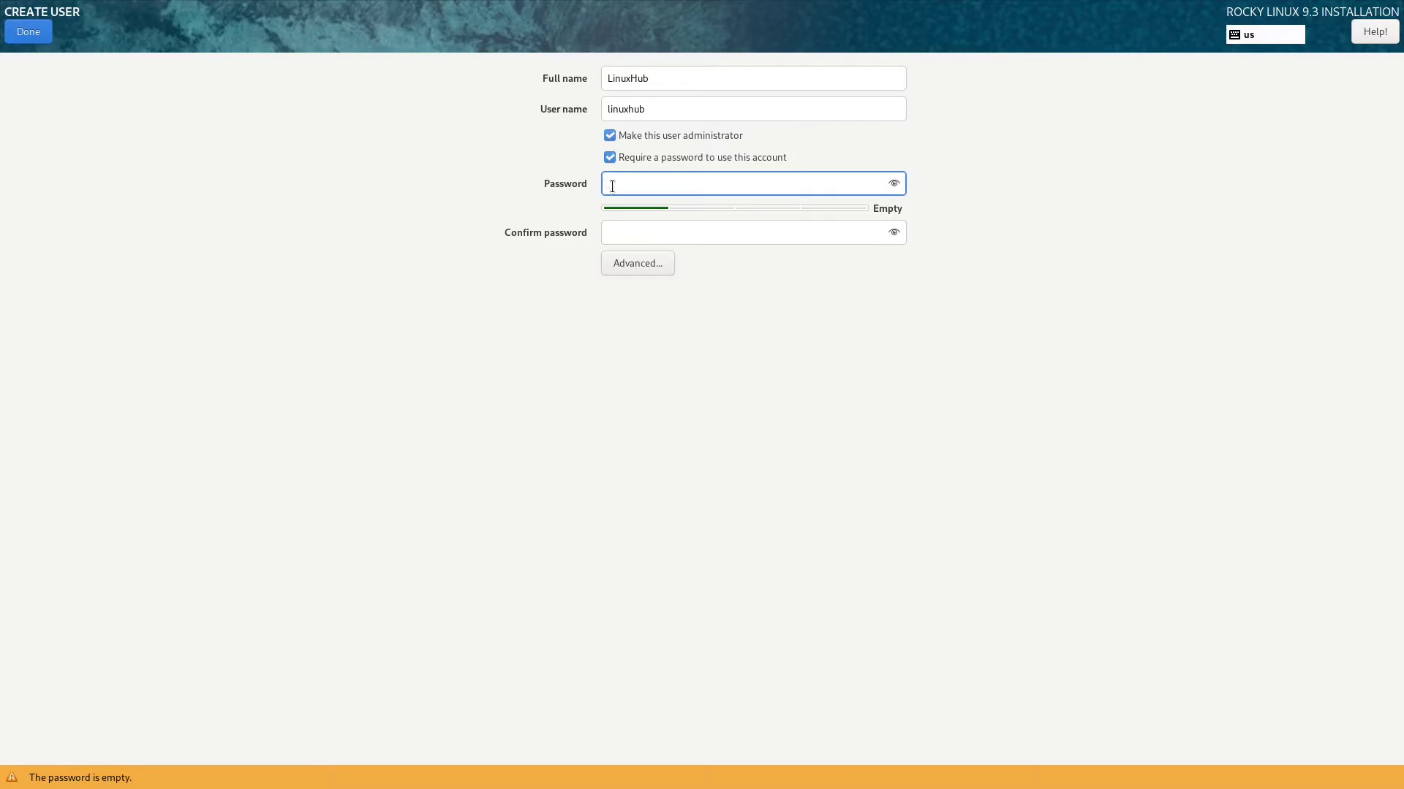
pyautogui.write('12')
pyautogui.press('Tab')
pyautogui.write('12')
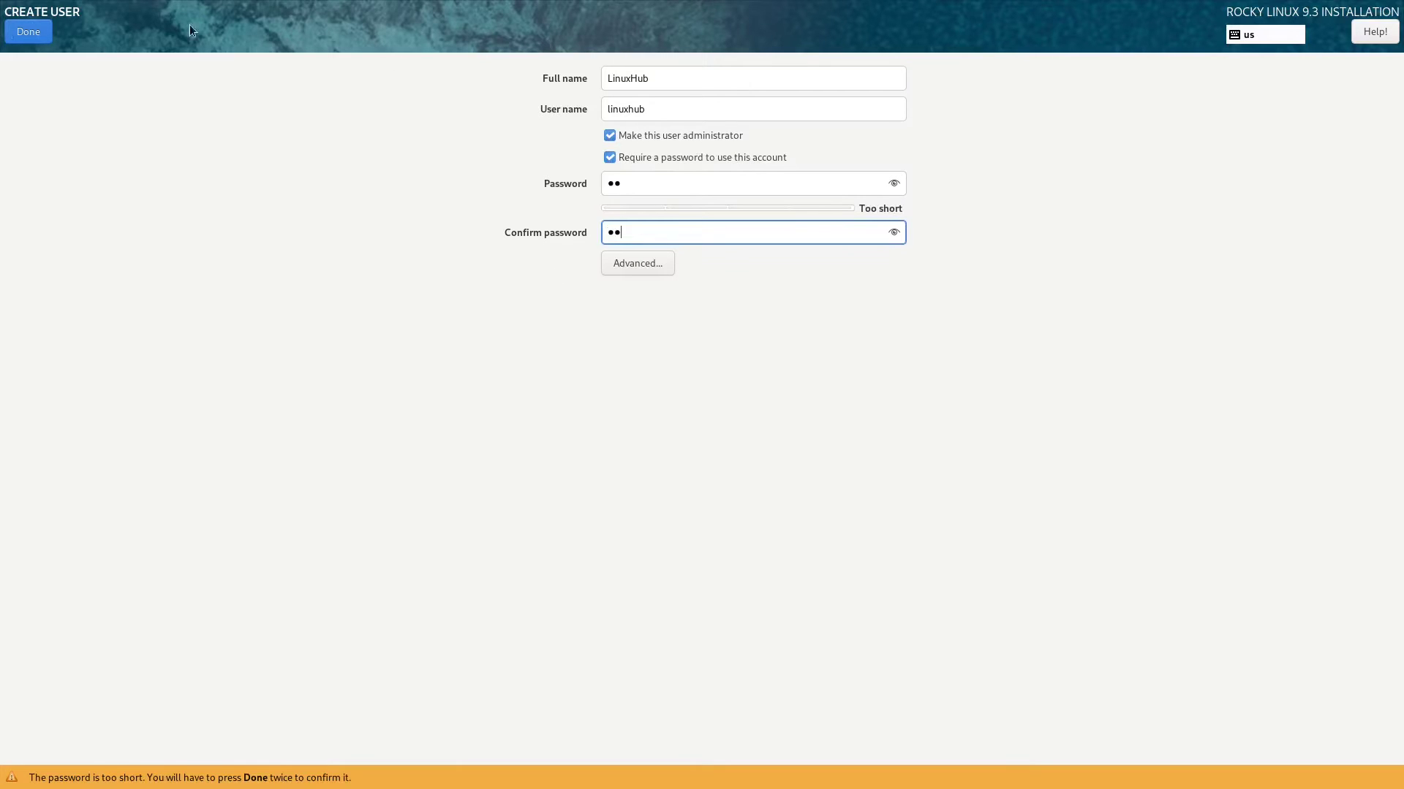
pyautogui.click(647, 269)
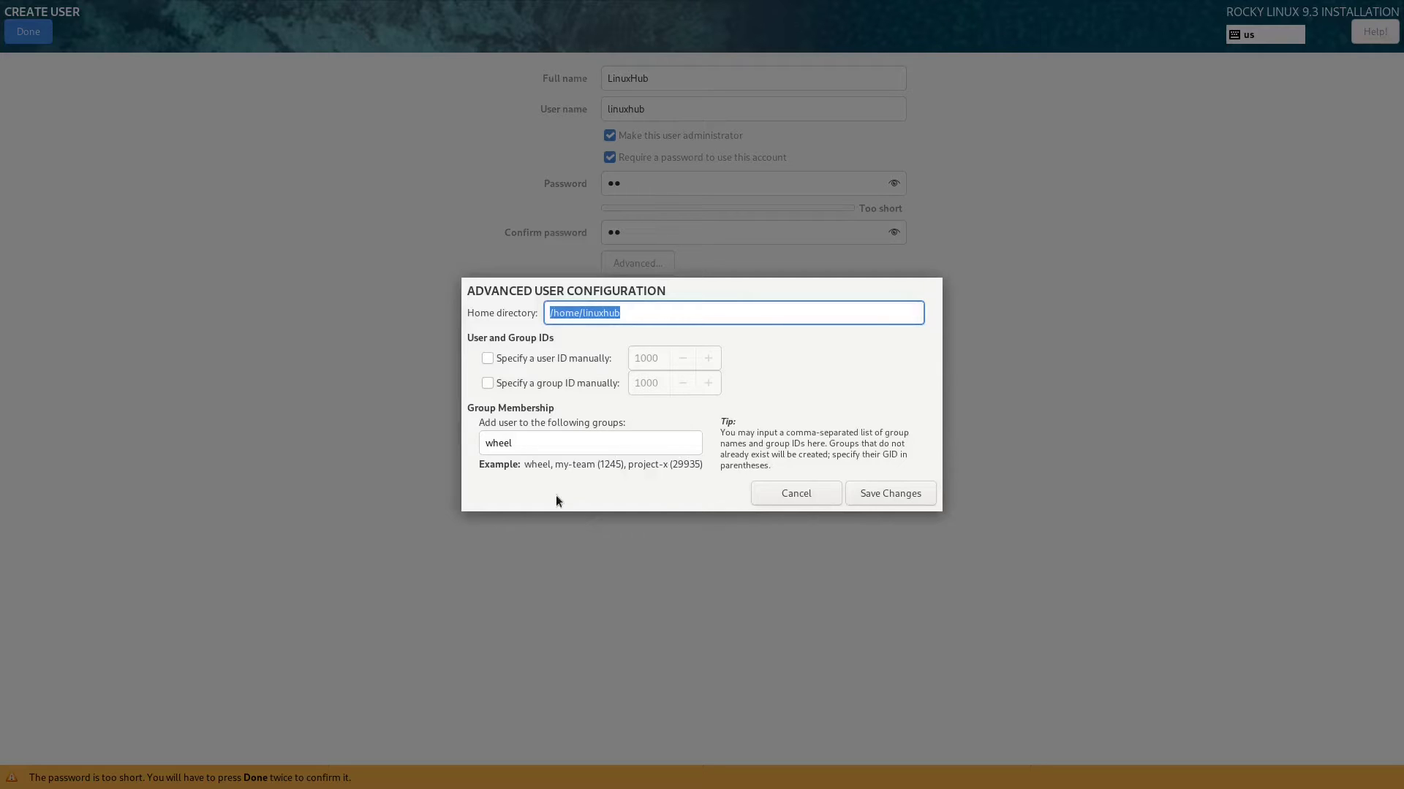
pyautogui.click(785, 486)
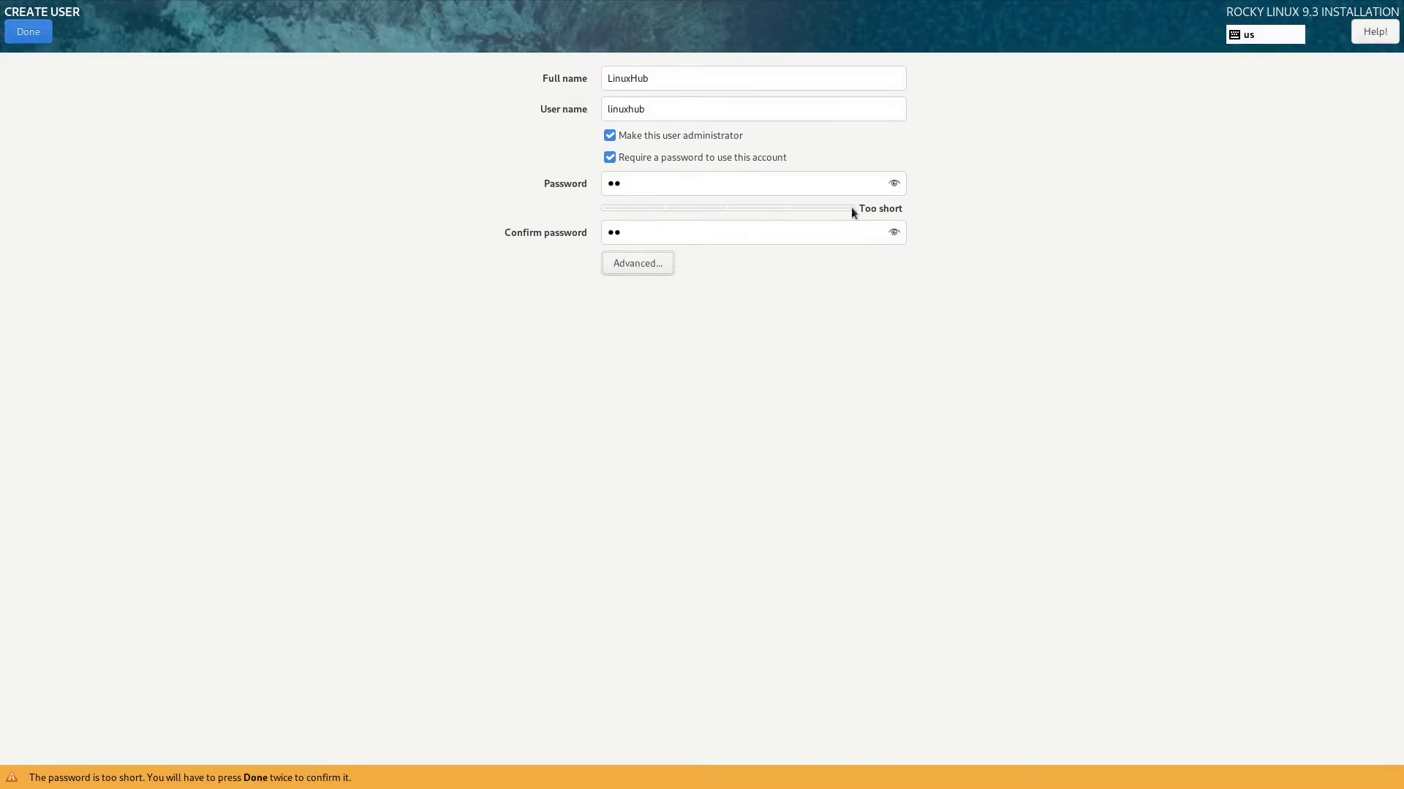
pyautogui.click(23, 33)
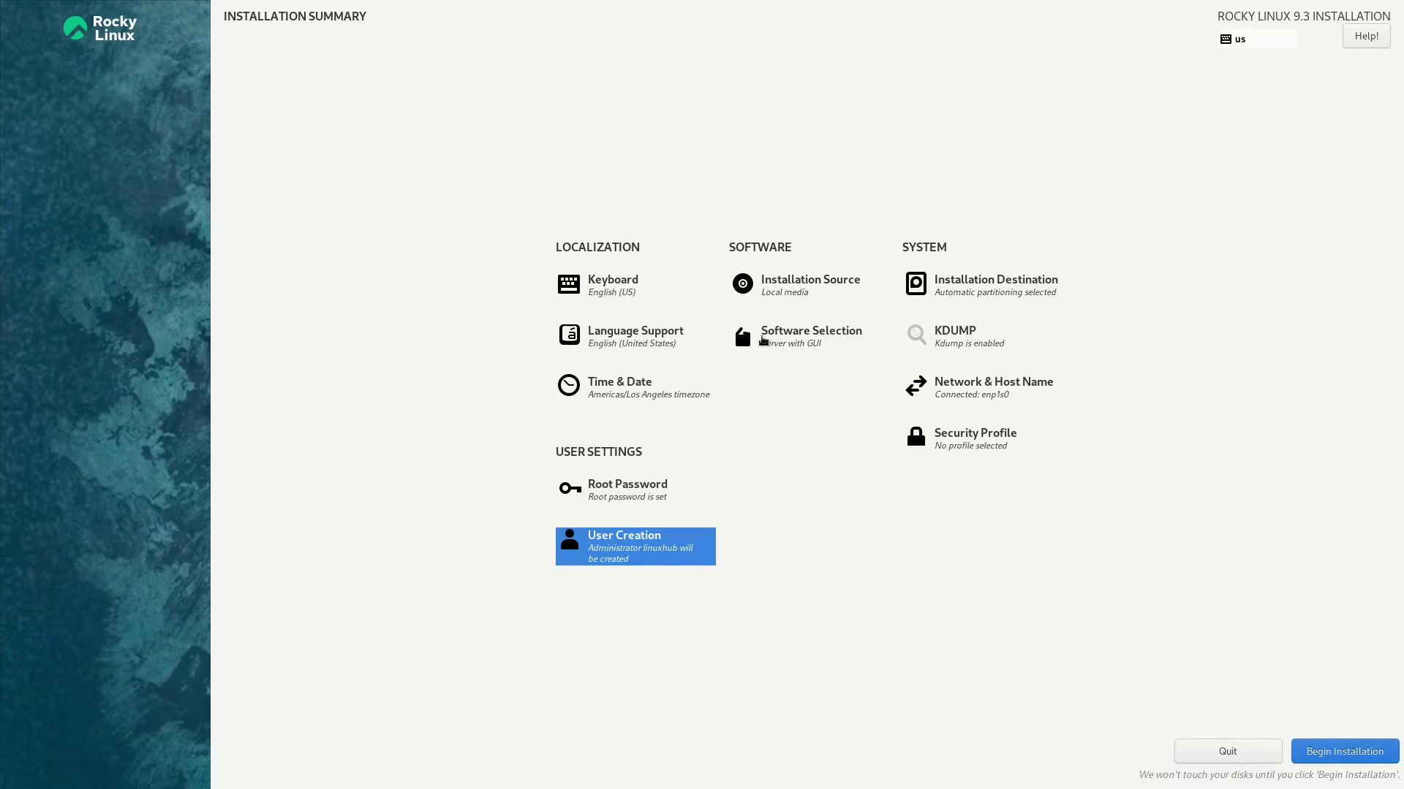
# Switch the base environment to Workstation and begin installing Rocky Linux
pyautogui.click(780, 333)
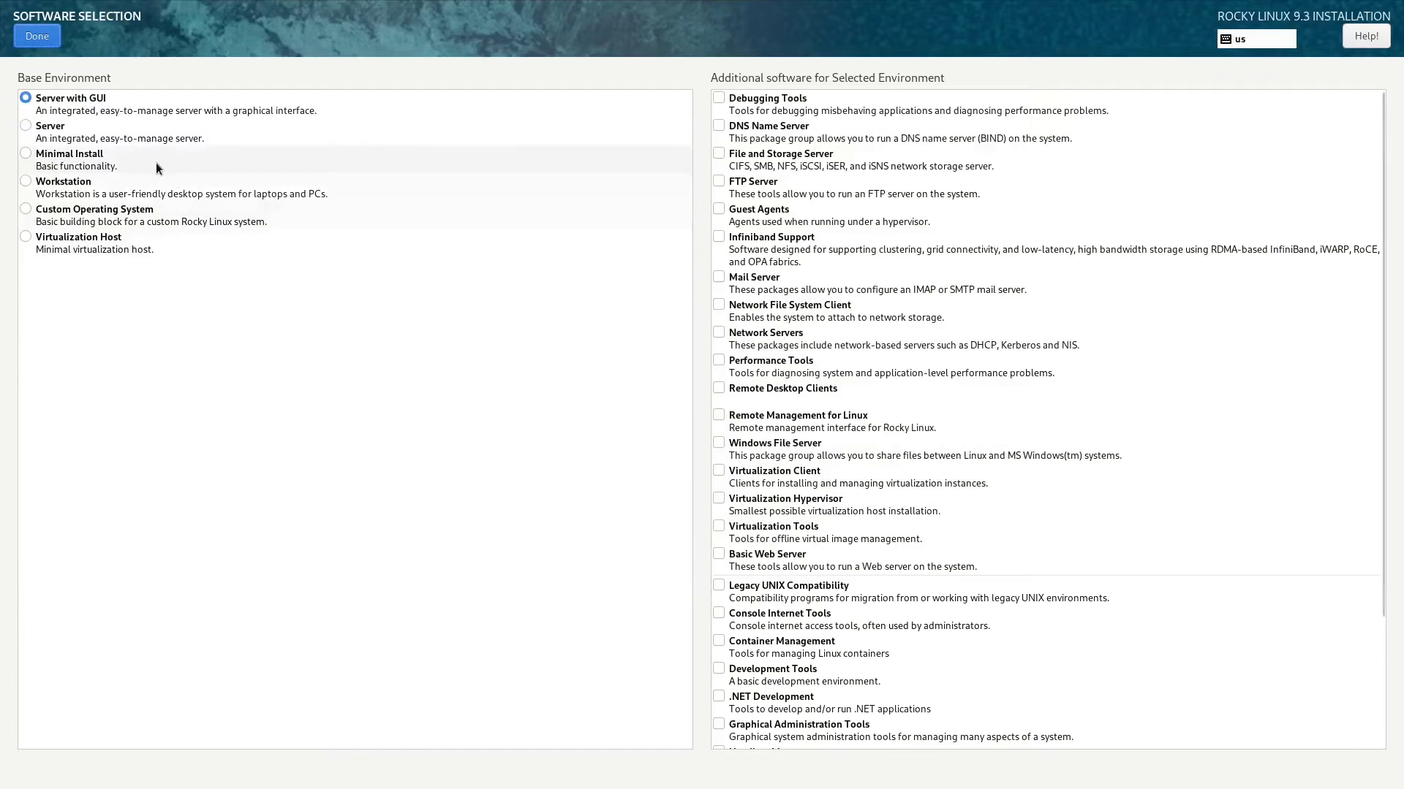
pyautogui.click(27, 183)
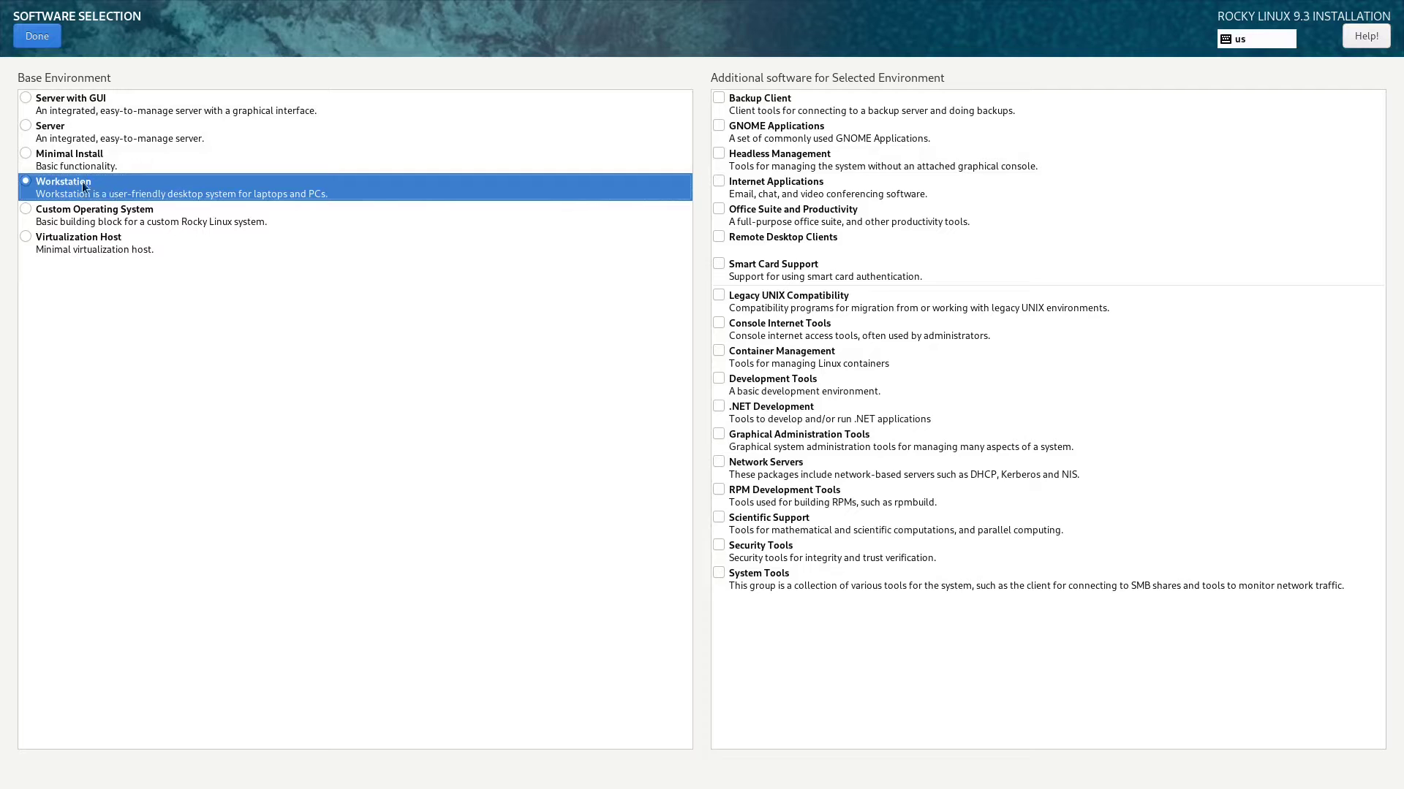
pyautogui.click(33, 33)
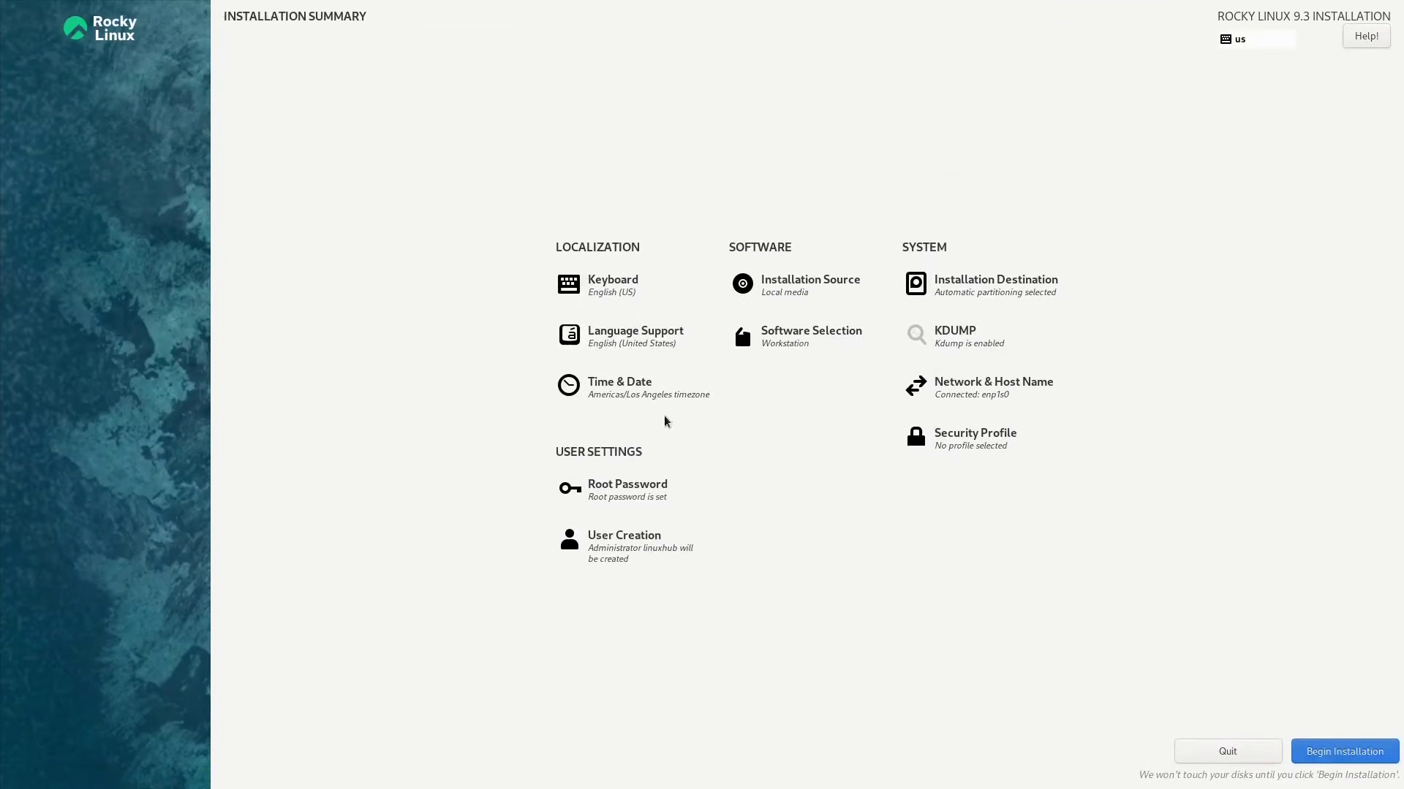
pyautogui.click(1329, 762)
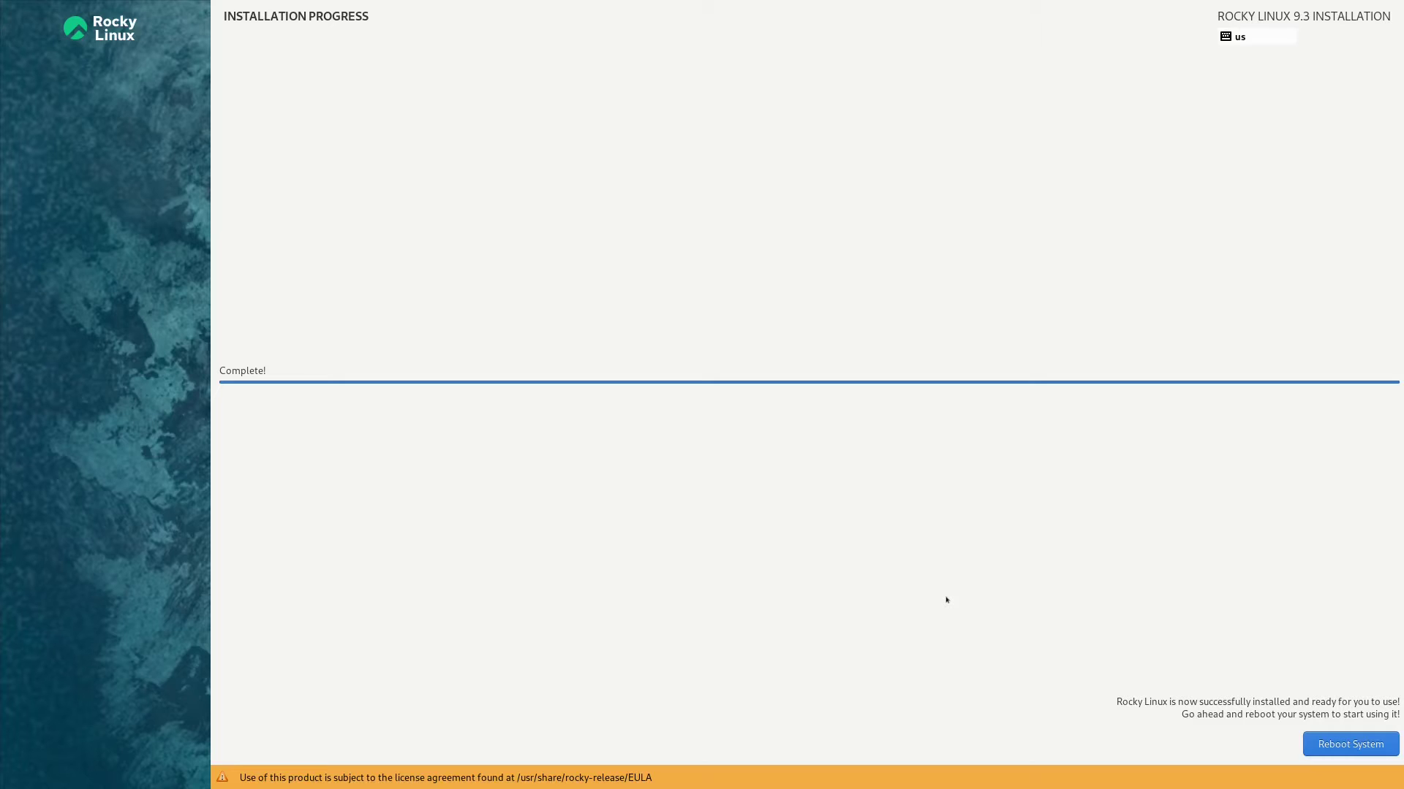
# Reboot into the newly installed Rocky Linux system once installation completes
pyautogui.click(1338, 740)
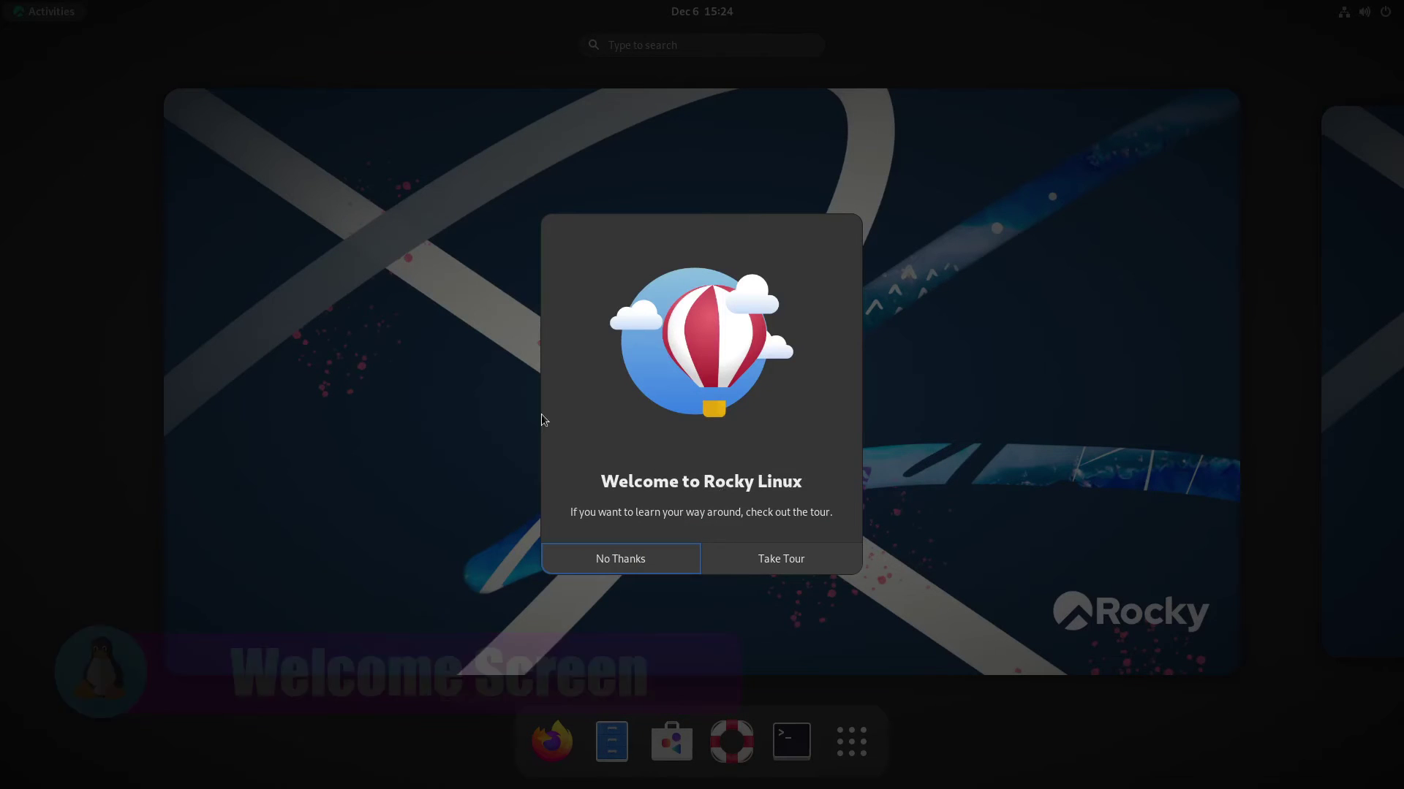
# Step through the GNOME Tour from Get an Overview to the final page, then close it
pyautogui.click(777, 563)
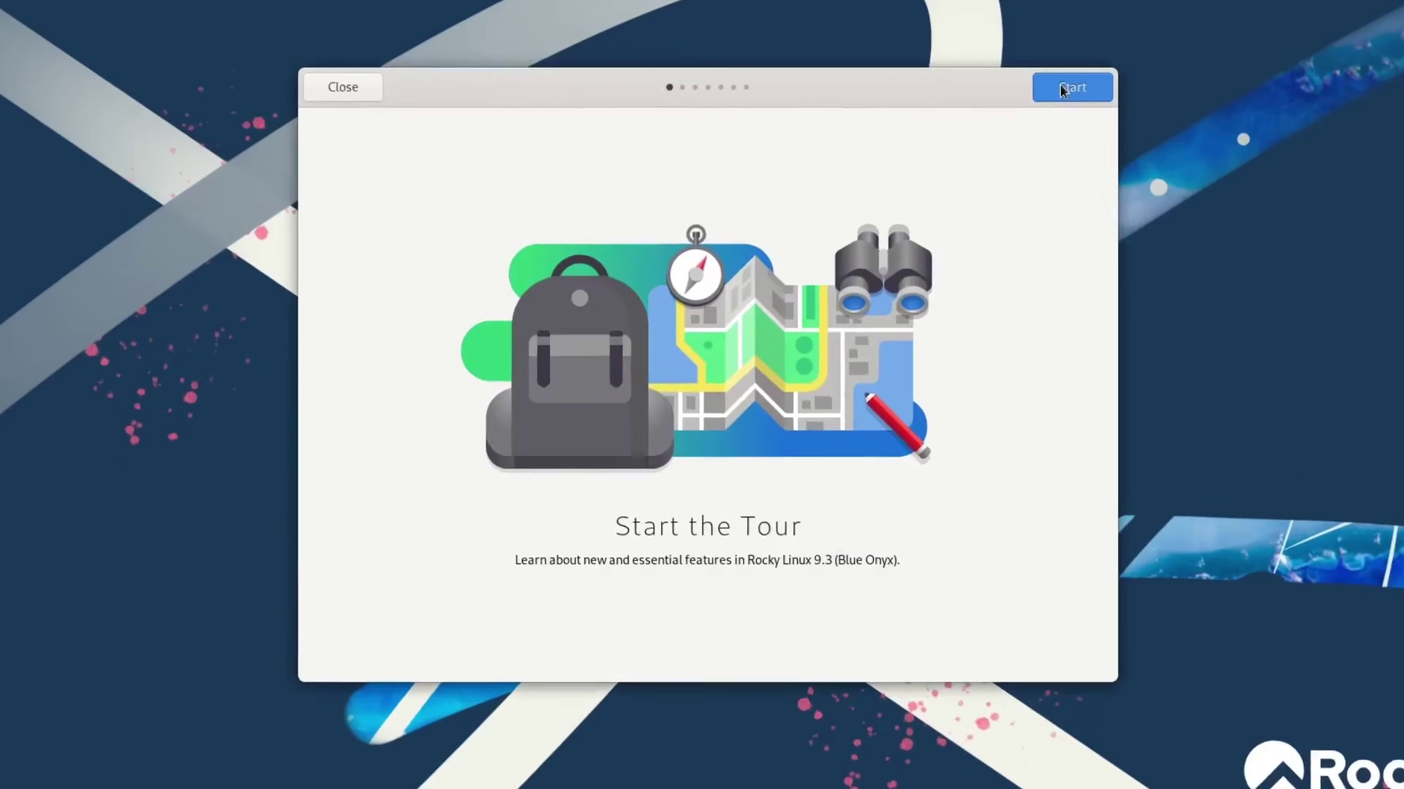
pyautogui.click(1020, 109)
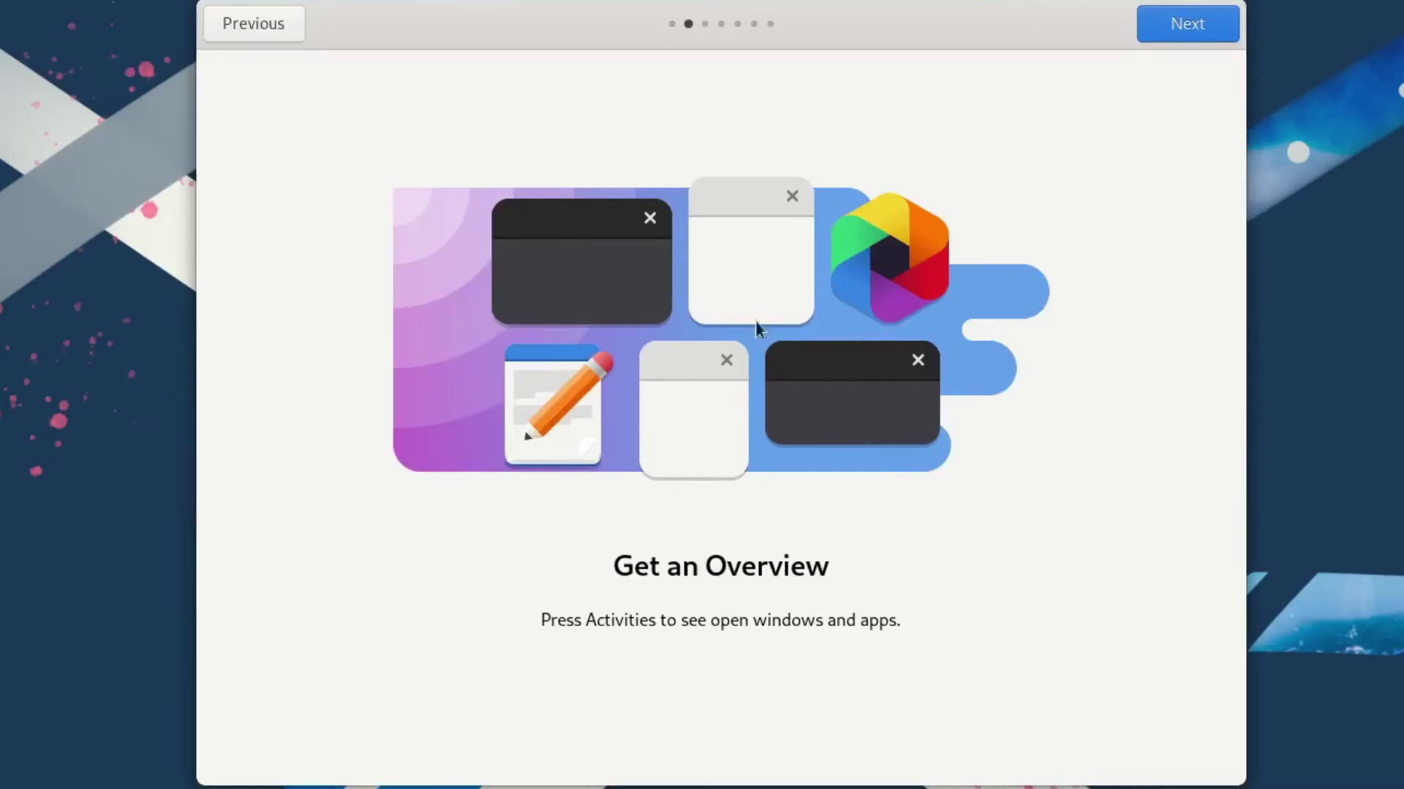
pyautogui.click(1172, 19)
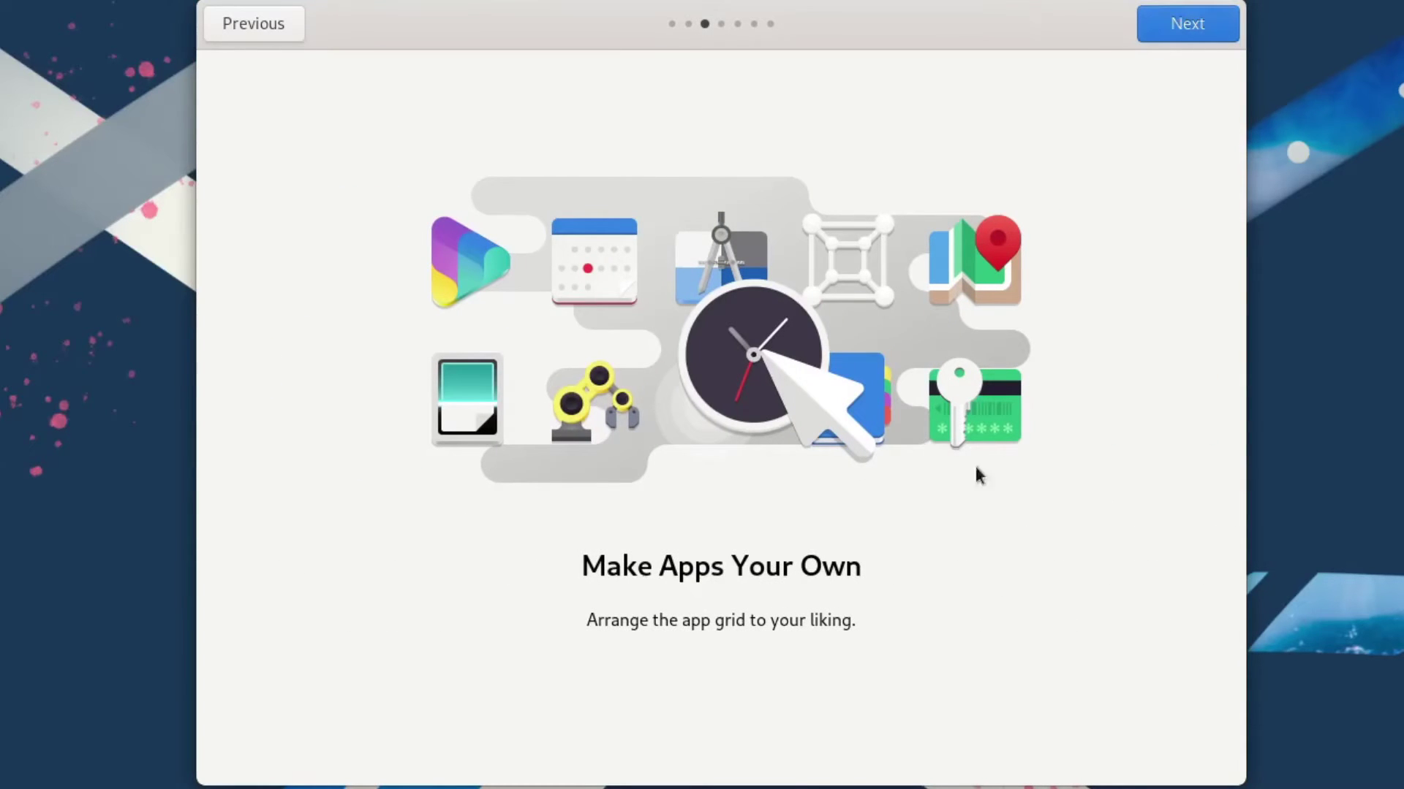
pyautogui.click(1190, 22)
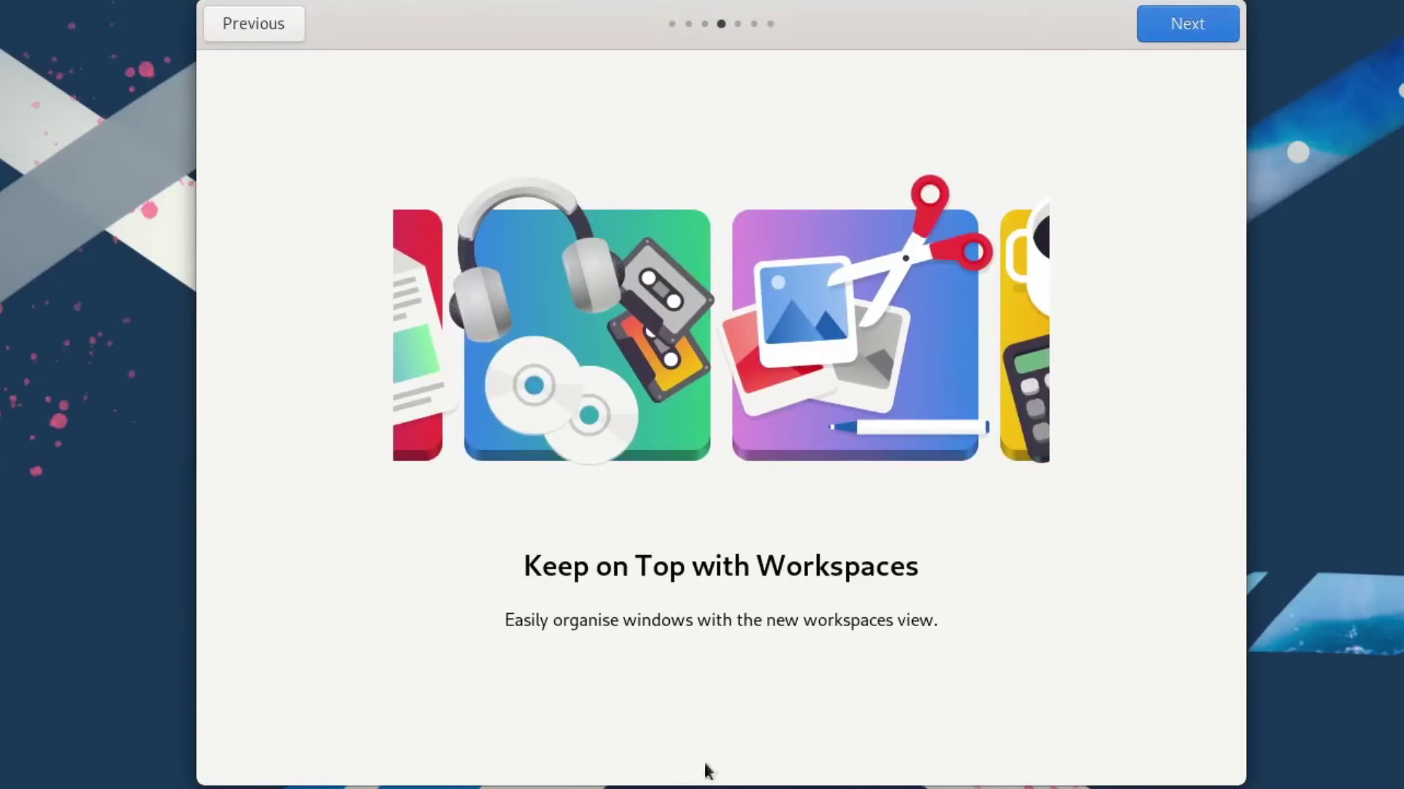
pyautogui.click(1182, 24)
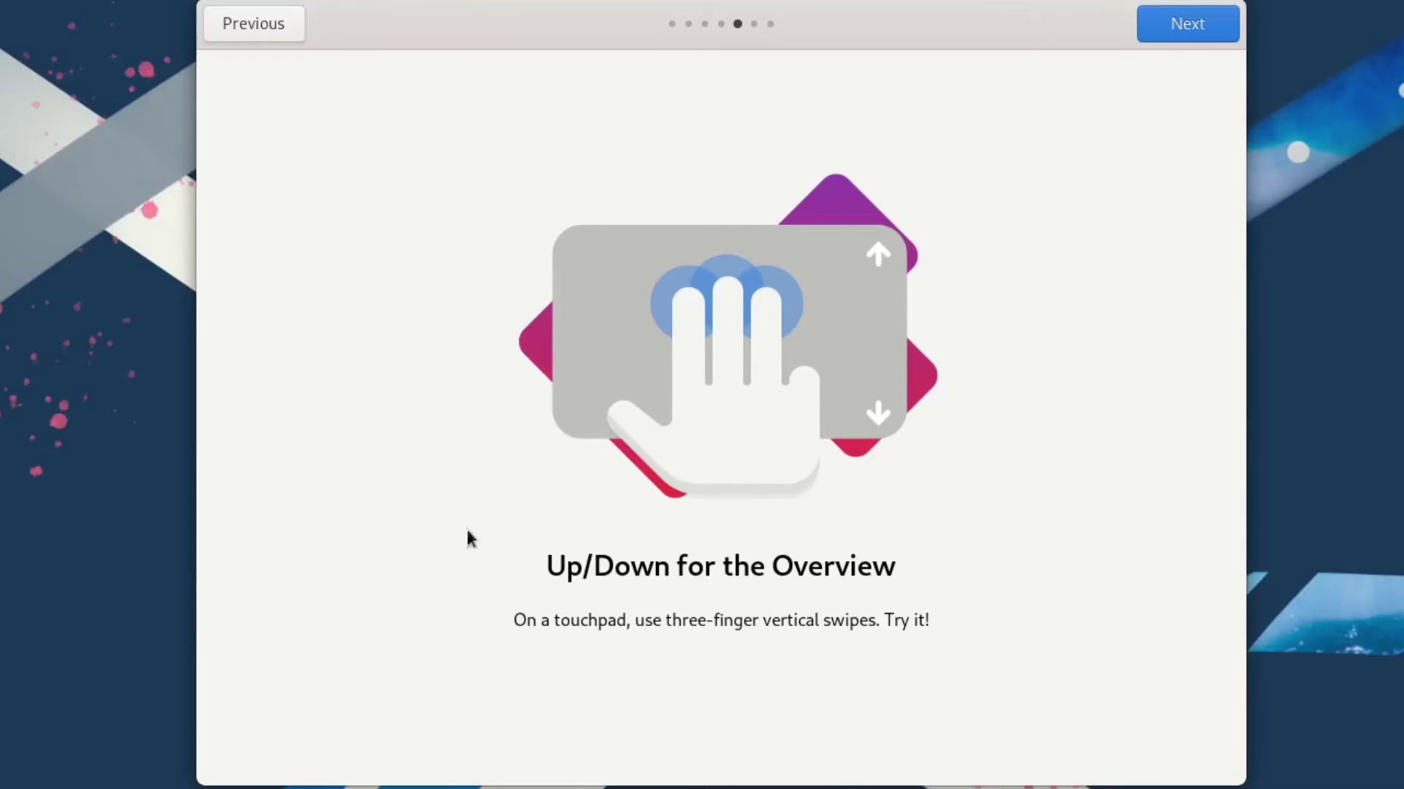
pyautogui.click(1172, 25)
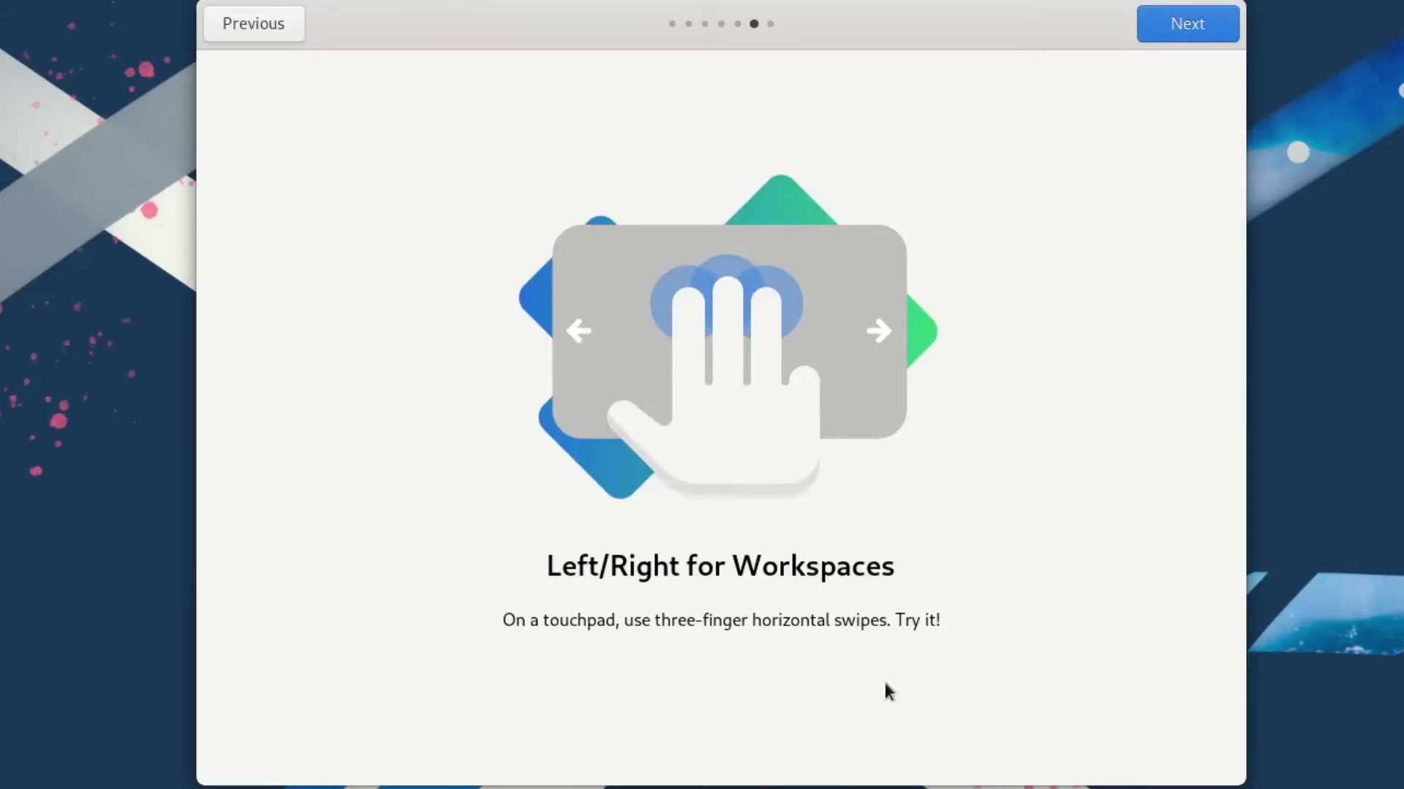
pyautogui.click(1186, 24)
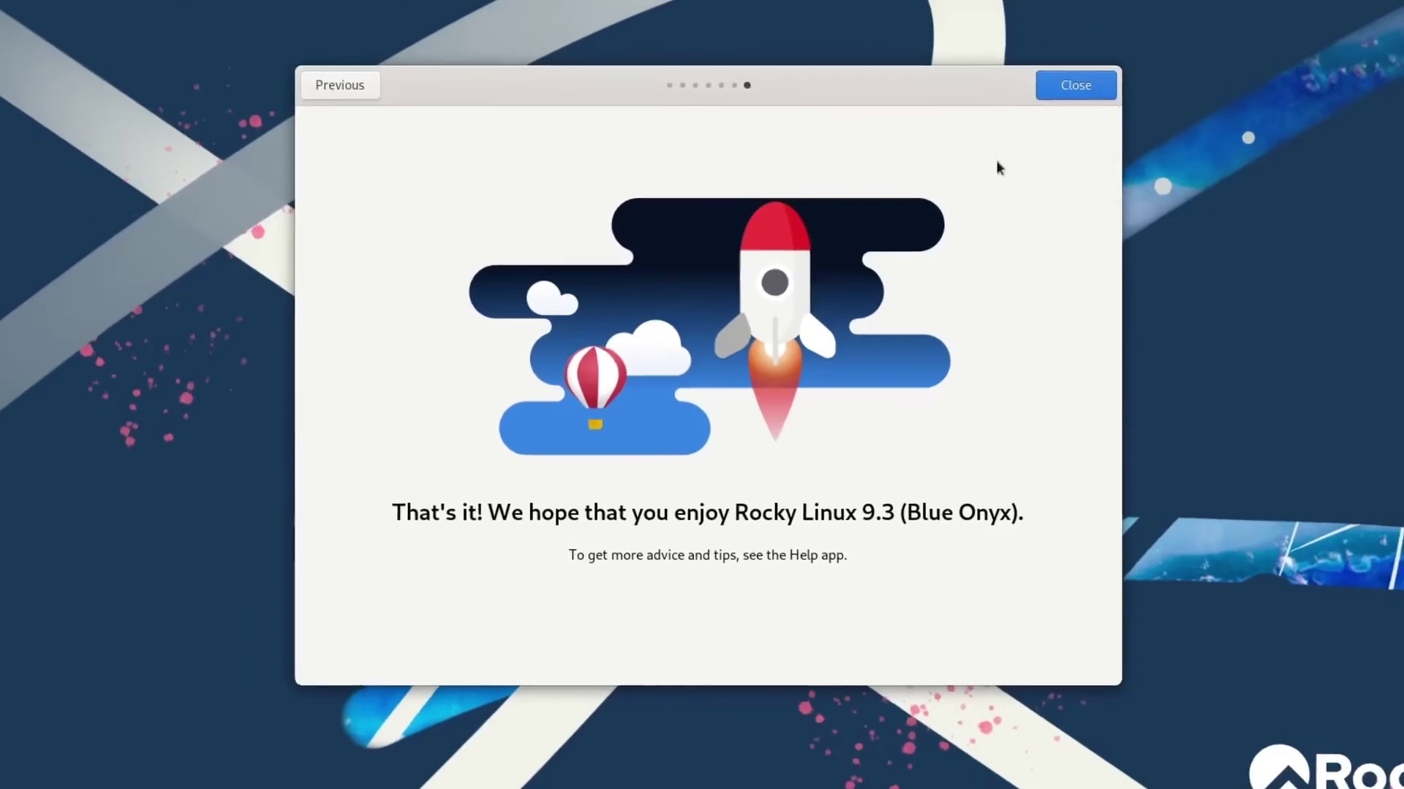
pyautogui.click(1072, 85)
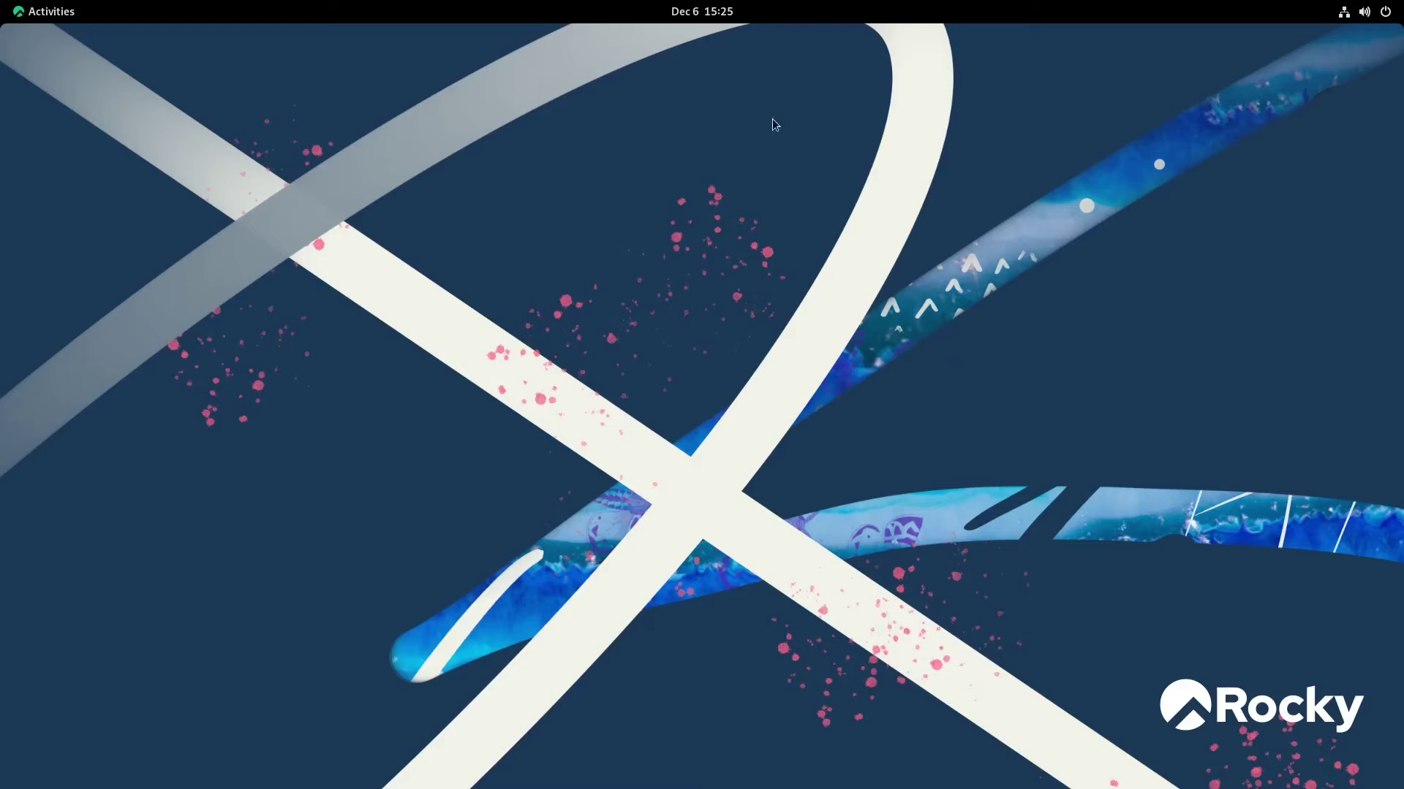
# Look over the calendar panel and the system menu's Power Off / Log Out options
pyautogui.moveTo(524, 9)
pyautogui.click(700, 12)
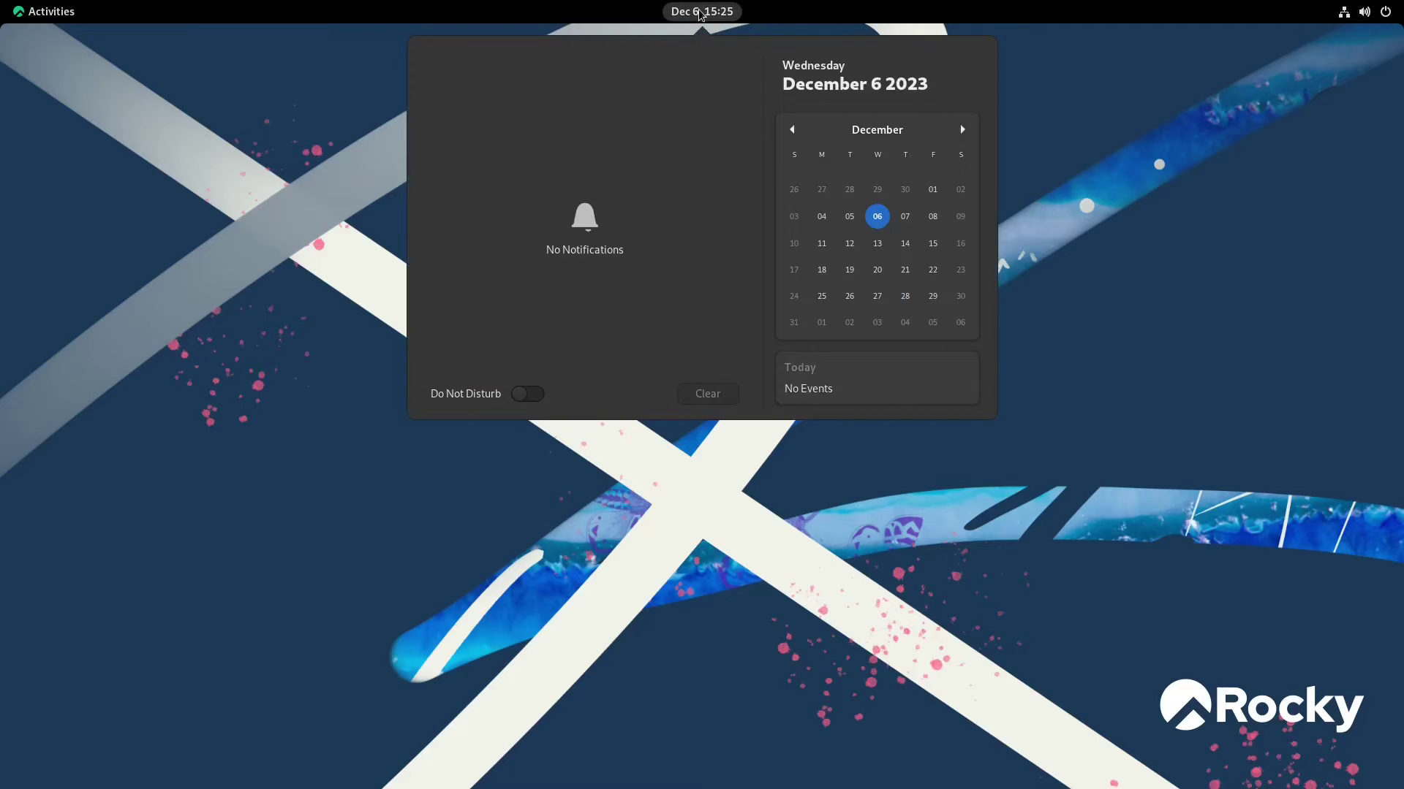
pyautogui.click(700, 11)
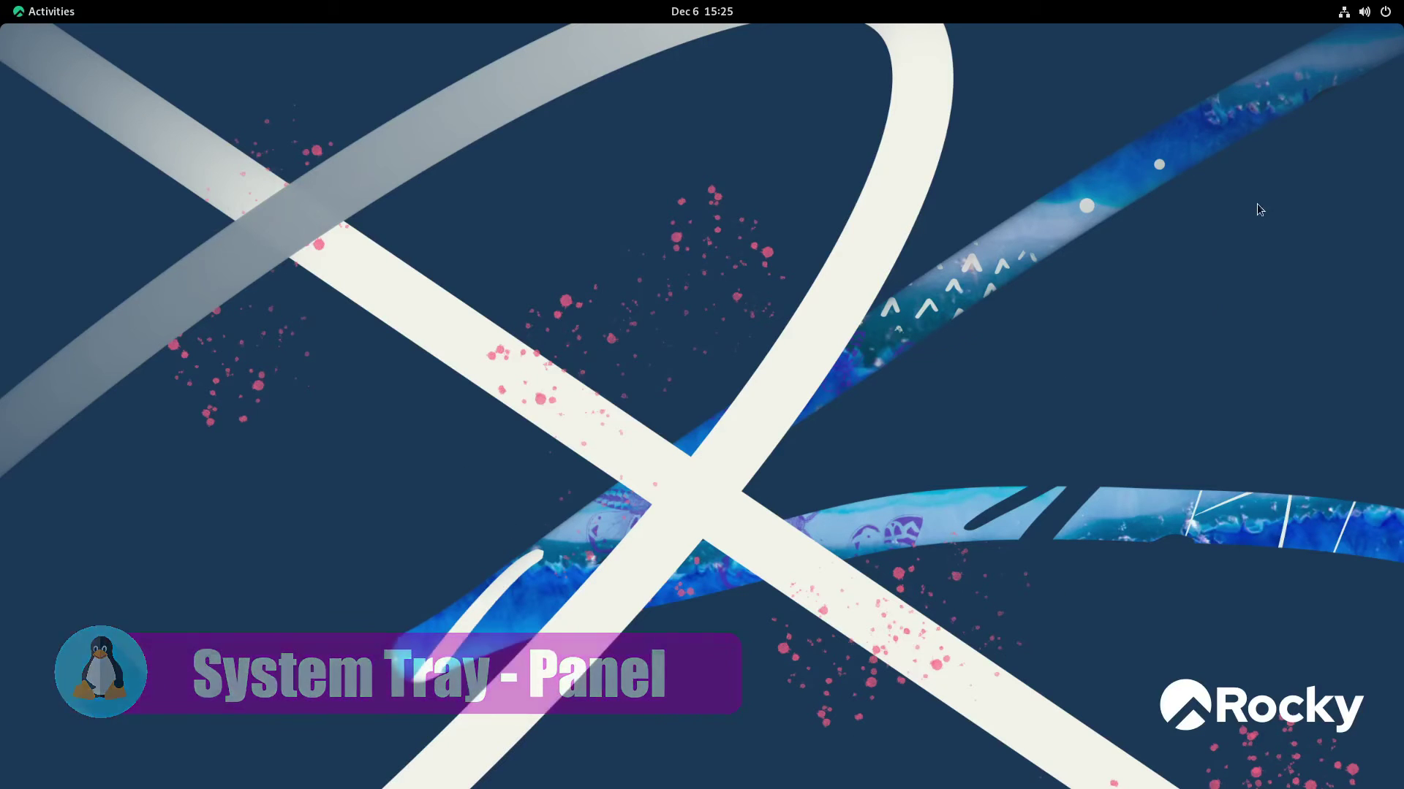
pyautogui.click(1369, 14)
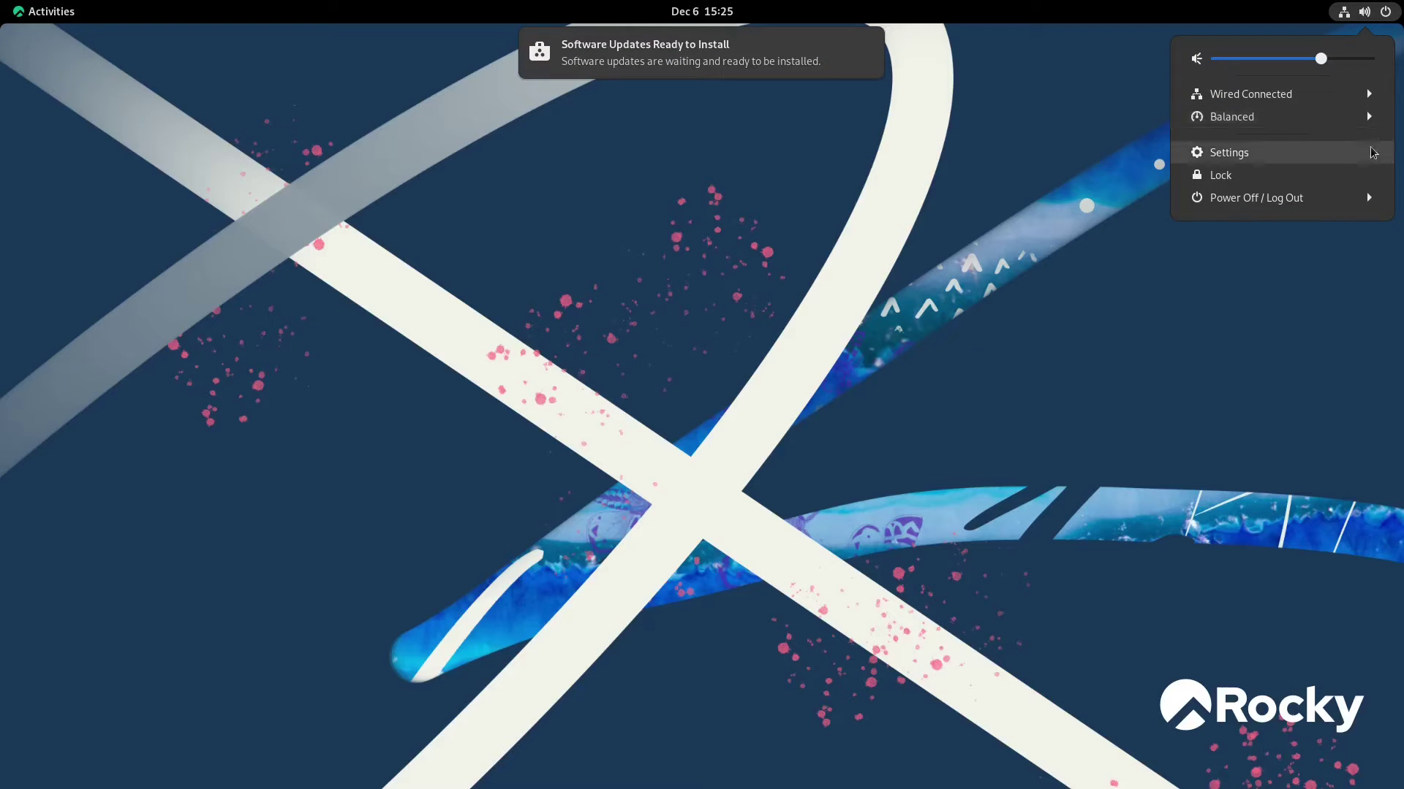
pyautogui.click(1254, 205)
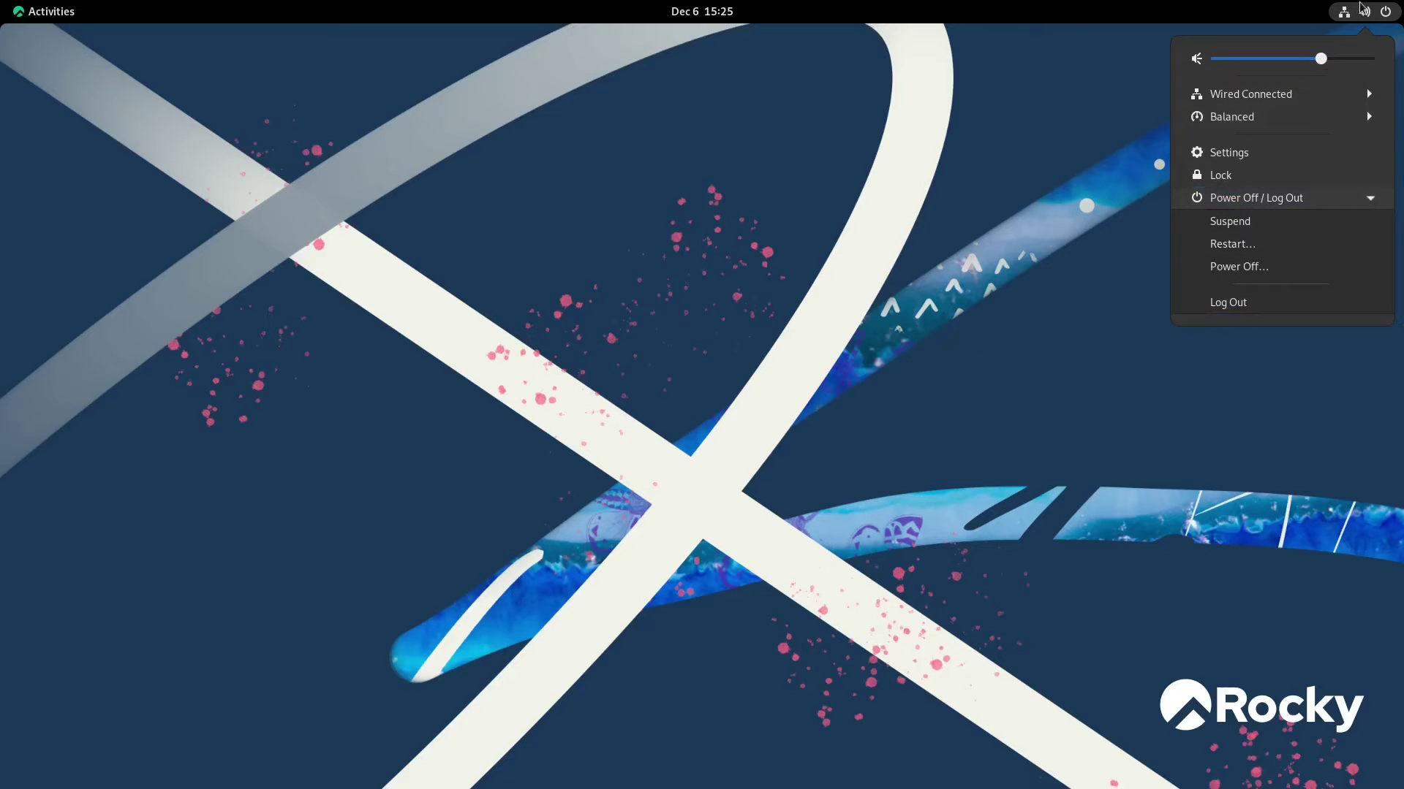
pyautogui.click(1012, 133)
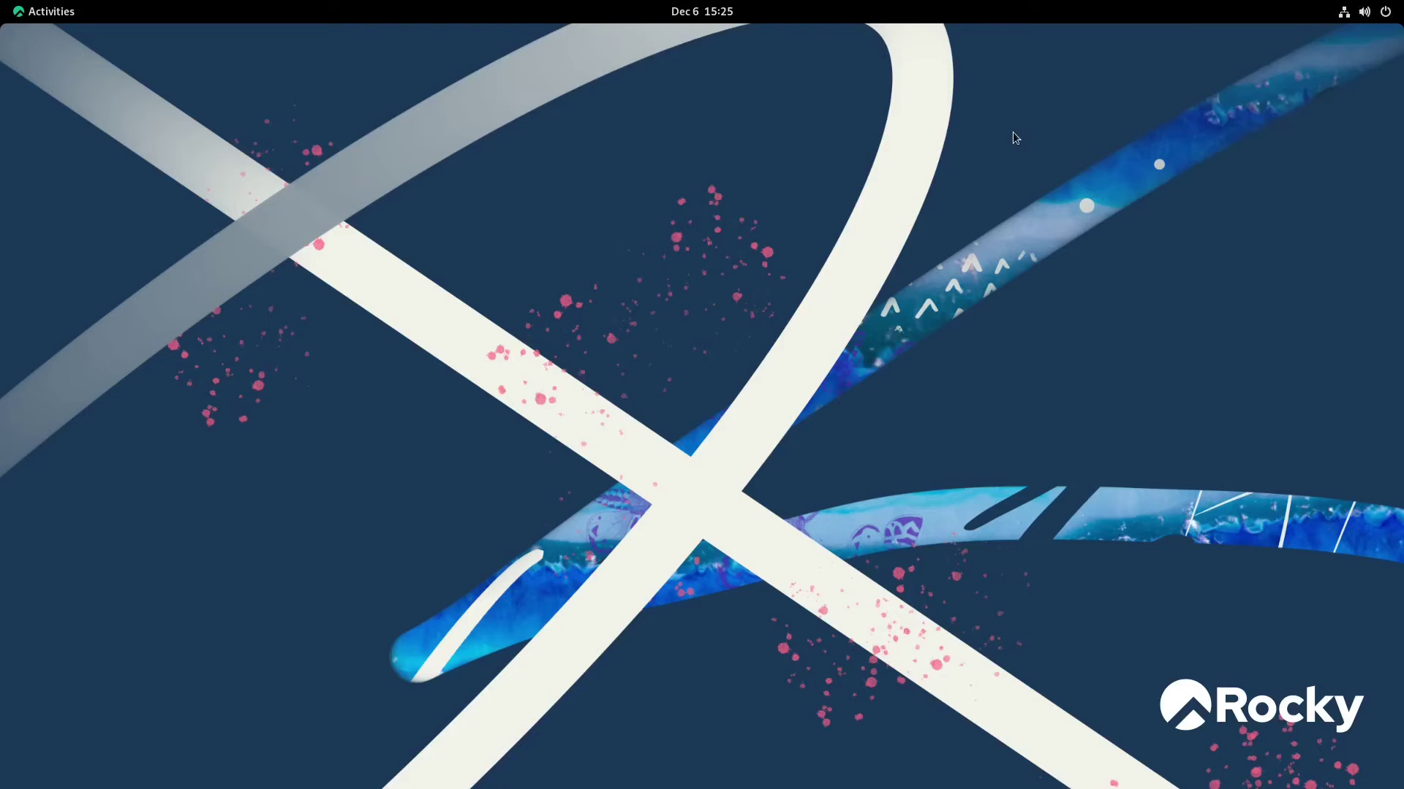
# Clear the Software Updates Ready to Install notification from the calendar panel
pyautogui.click(701, 11)
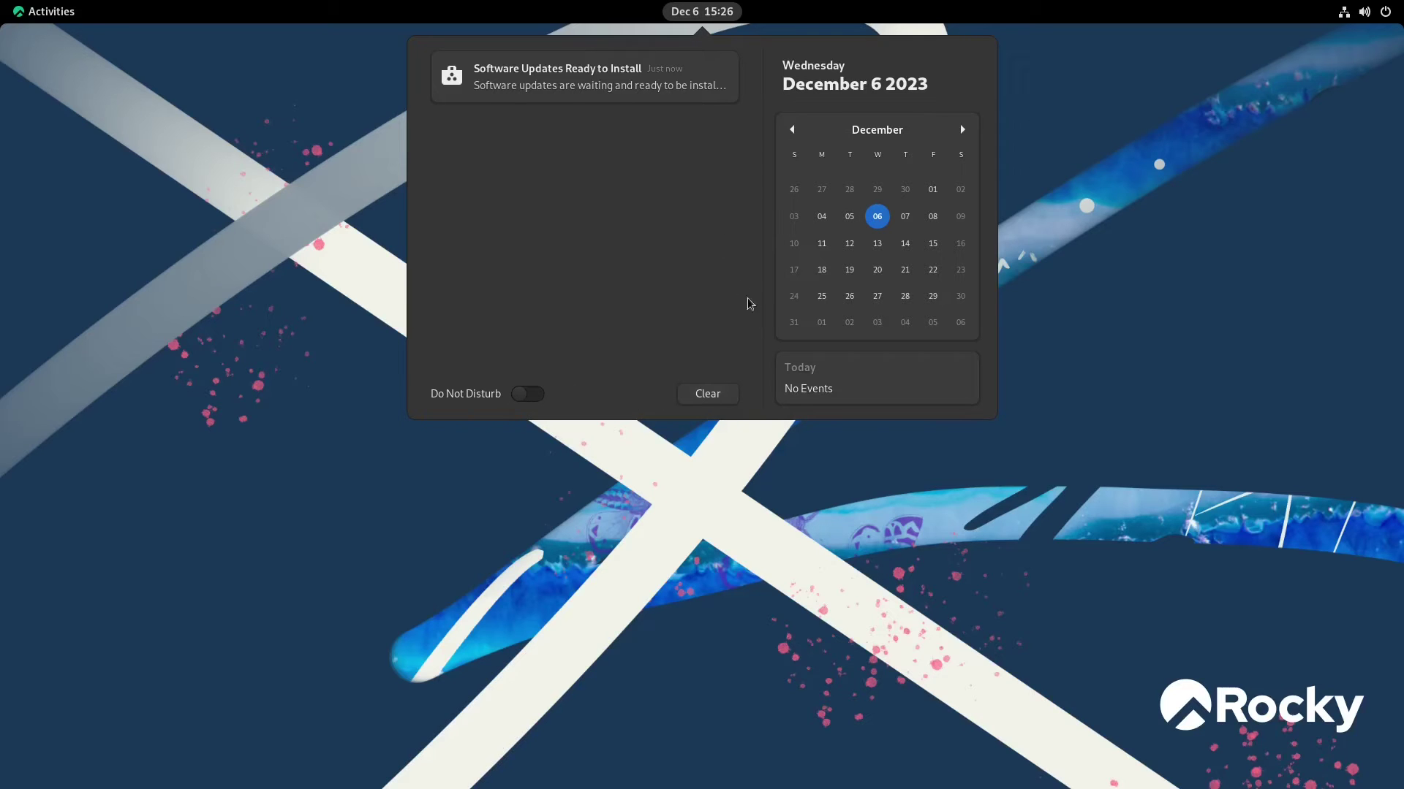
pyautogui.click(709, 392)
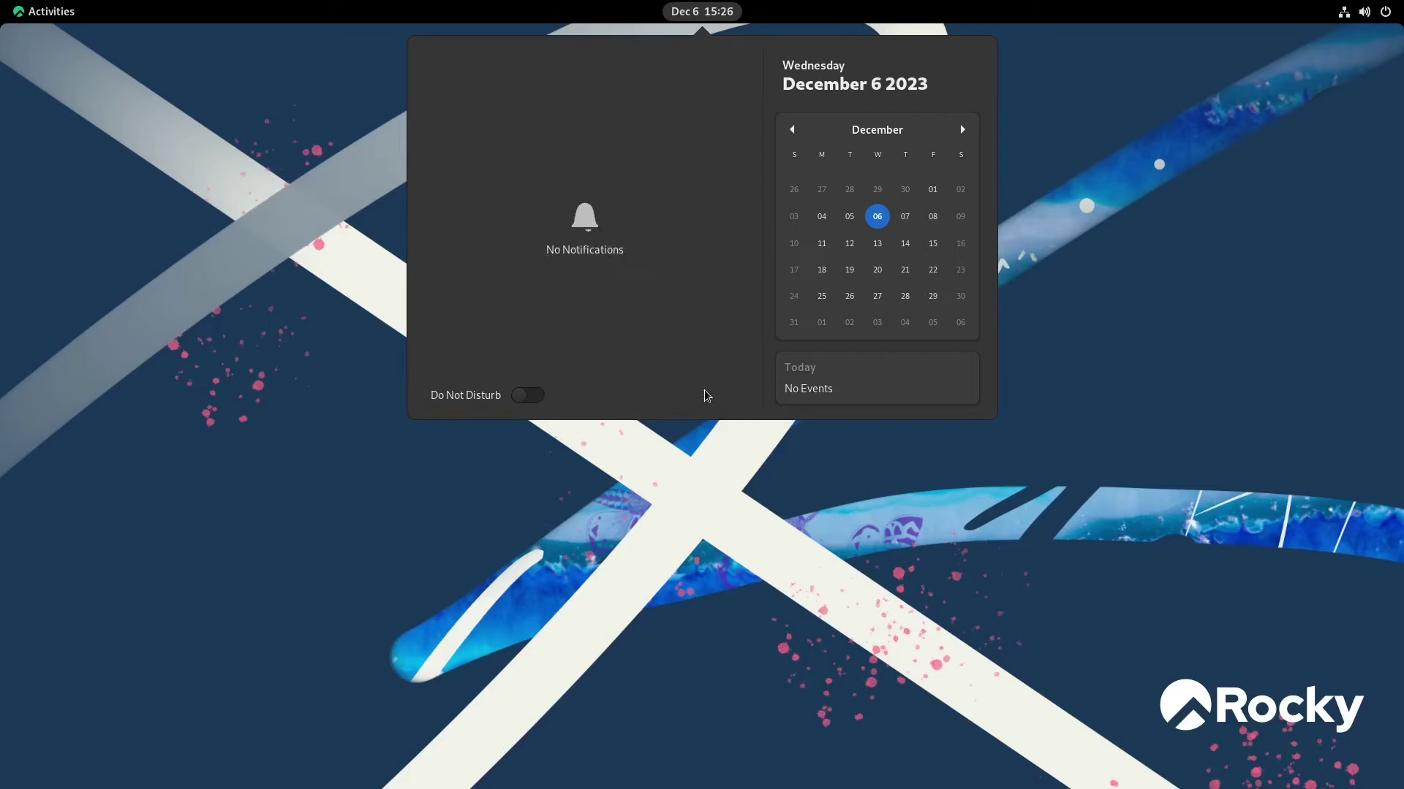
pyautogui.click(243, 206)
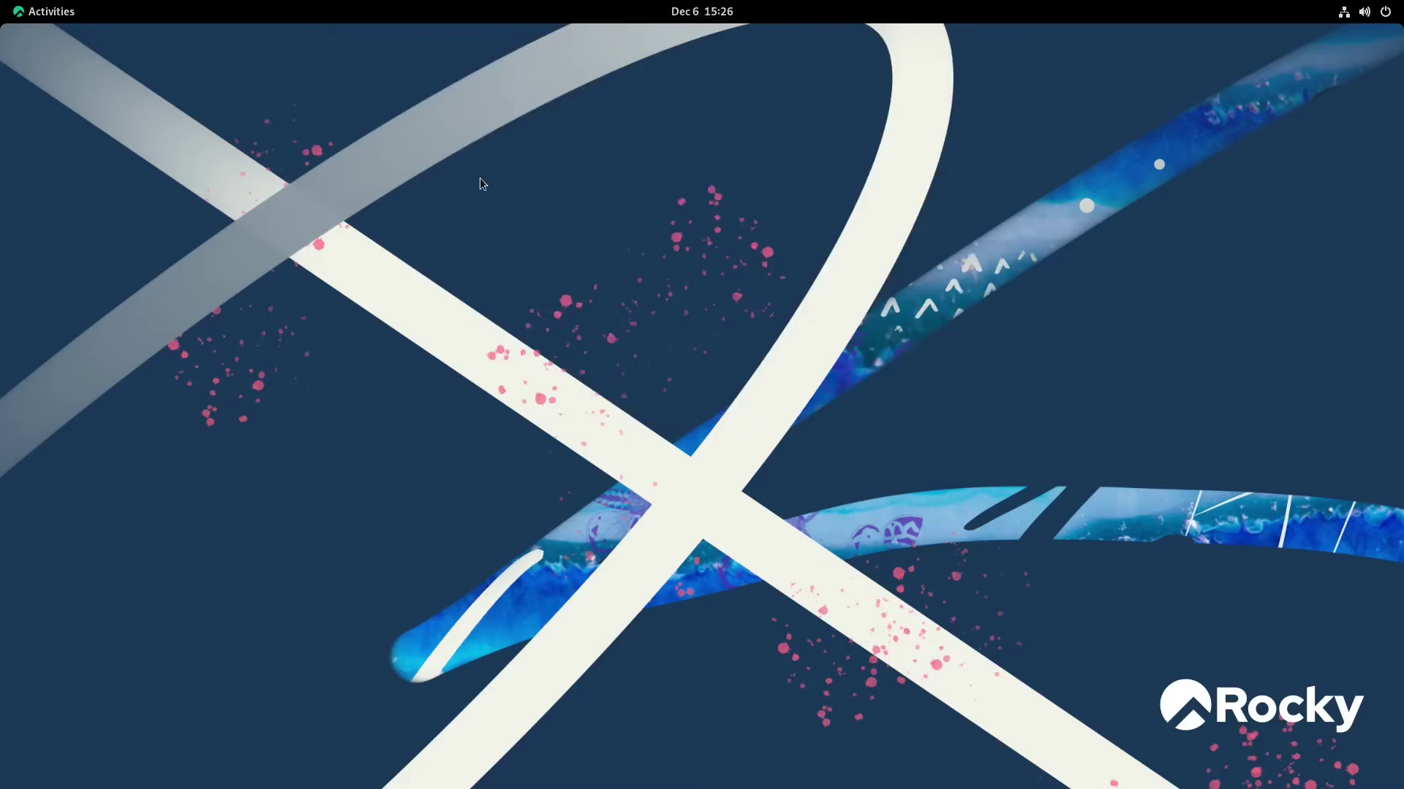
# Launch Terminal from the Show Applications grid in the Activities overview
pyautogui.click(35, 13)
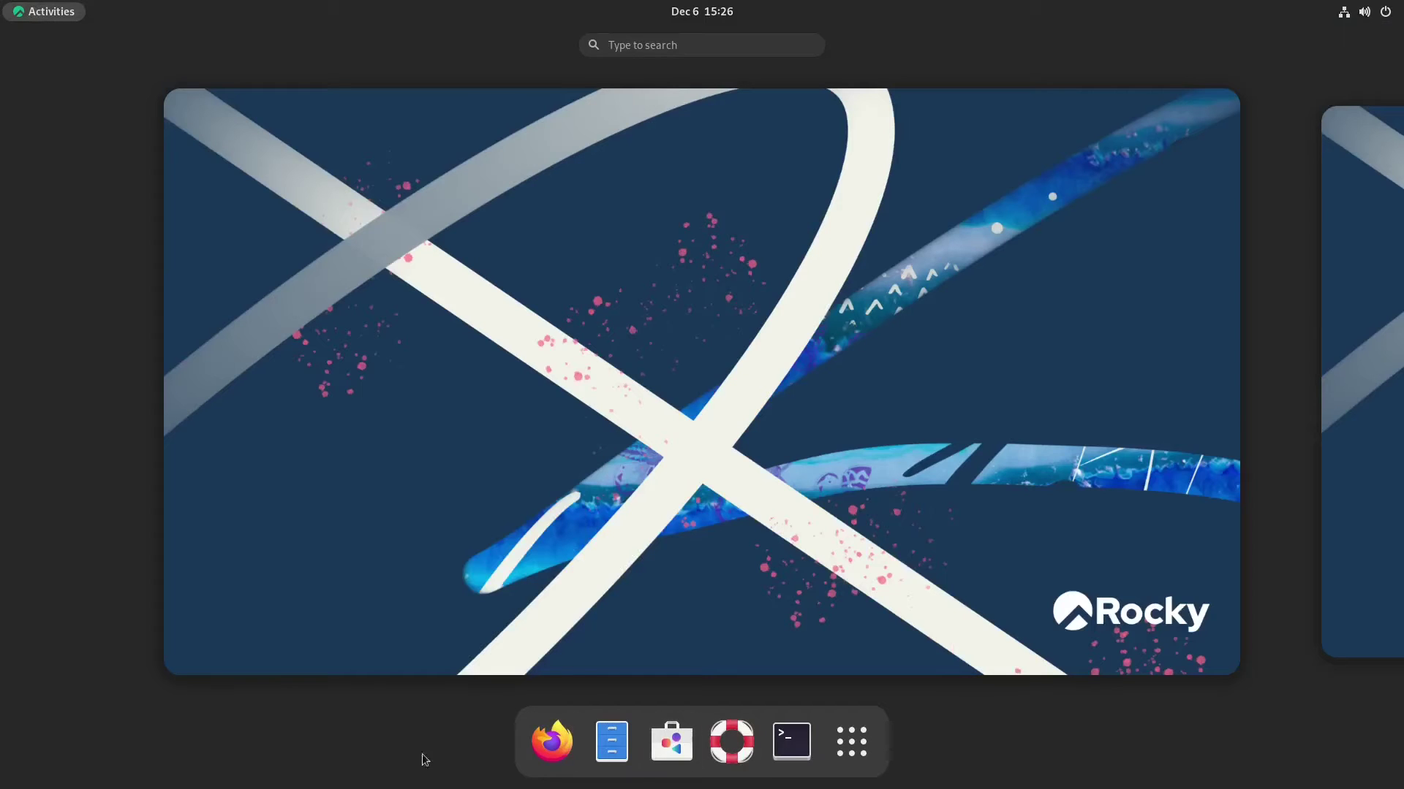
pyautogui.click(858, 750)
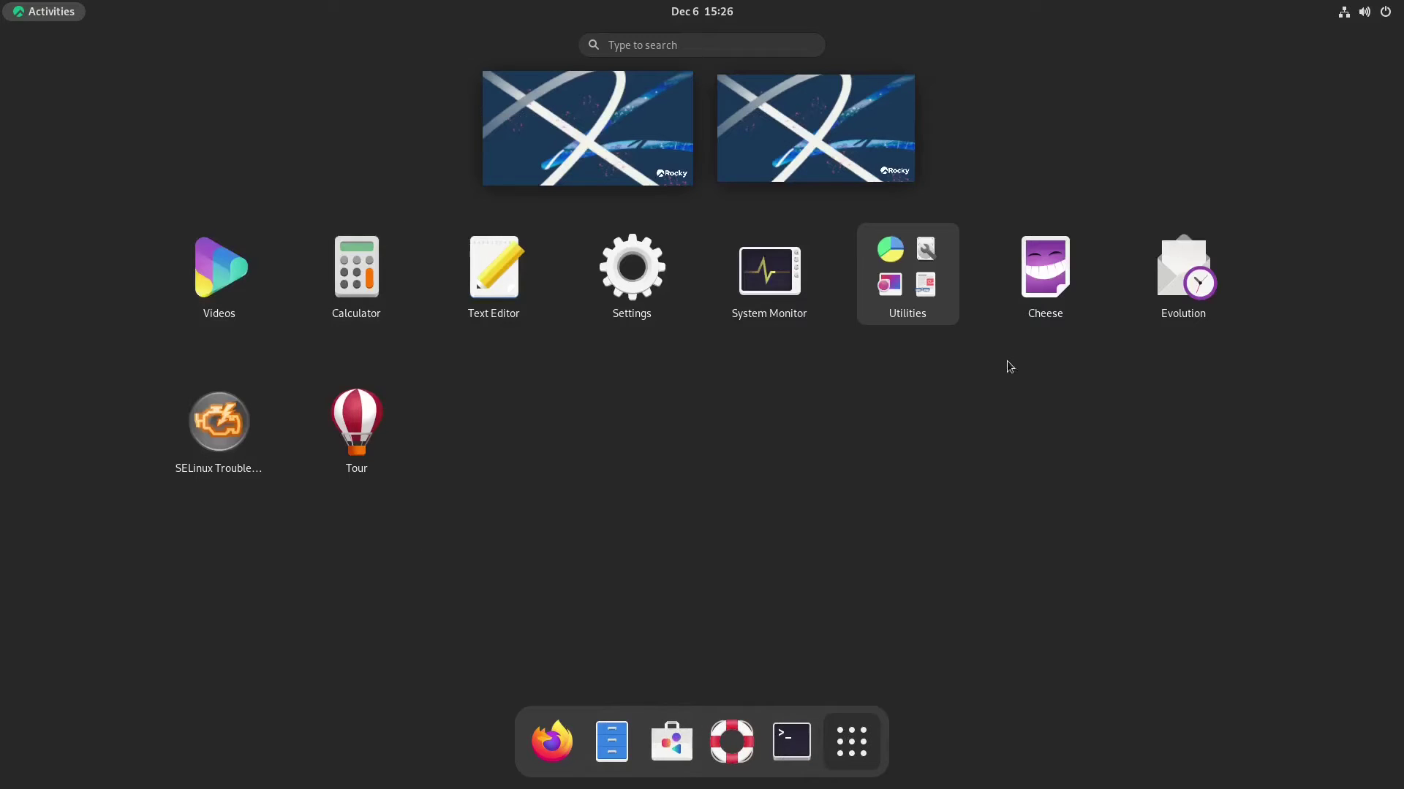
pyautogui.click(793, 739)
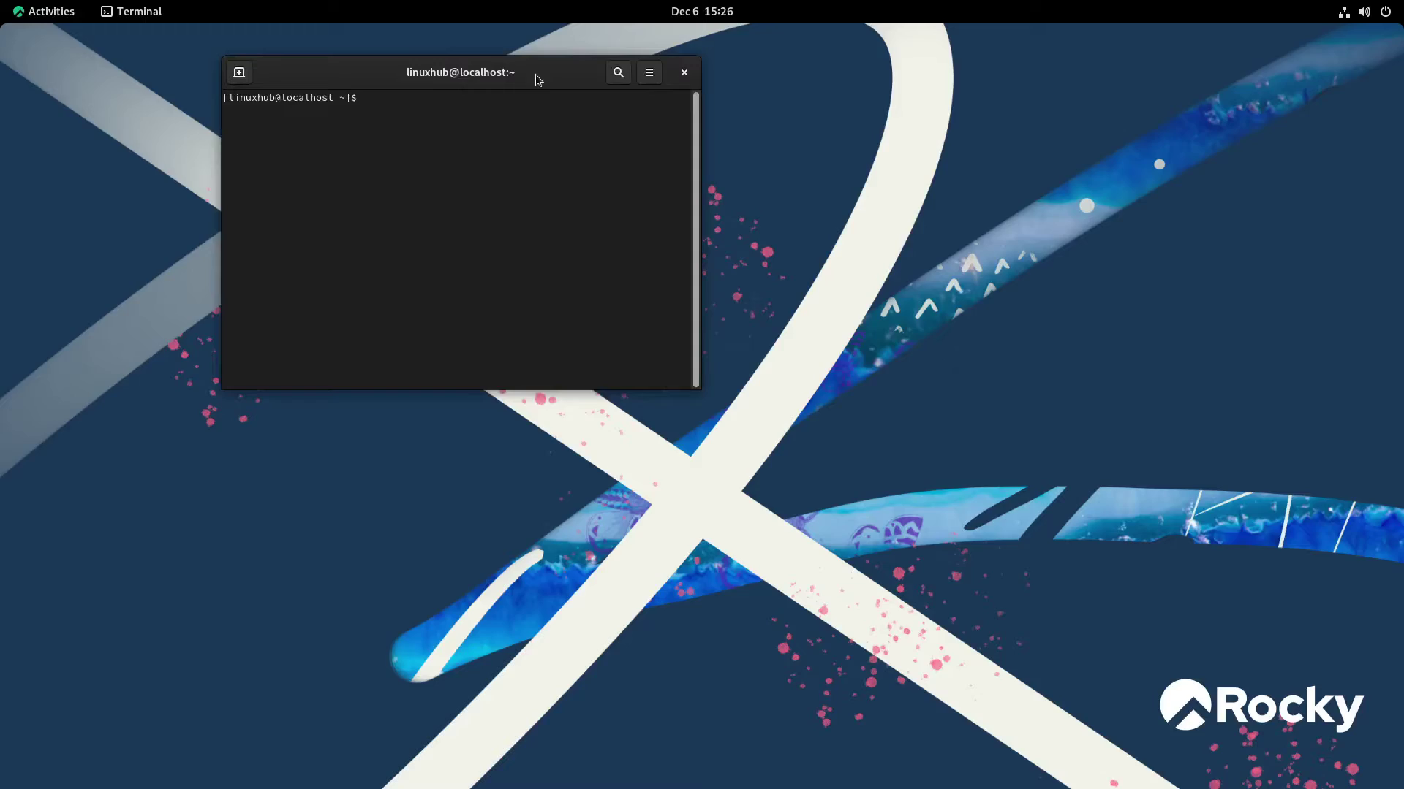
# Maximize the Terminal and check its About dialog showing version 3.40.3, then close it
pyautogui.doubleClick(535, 73)
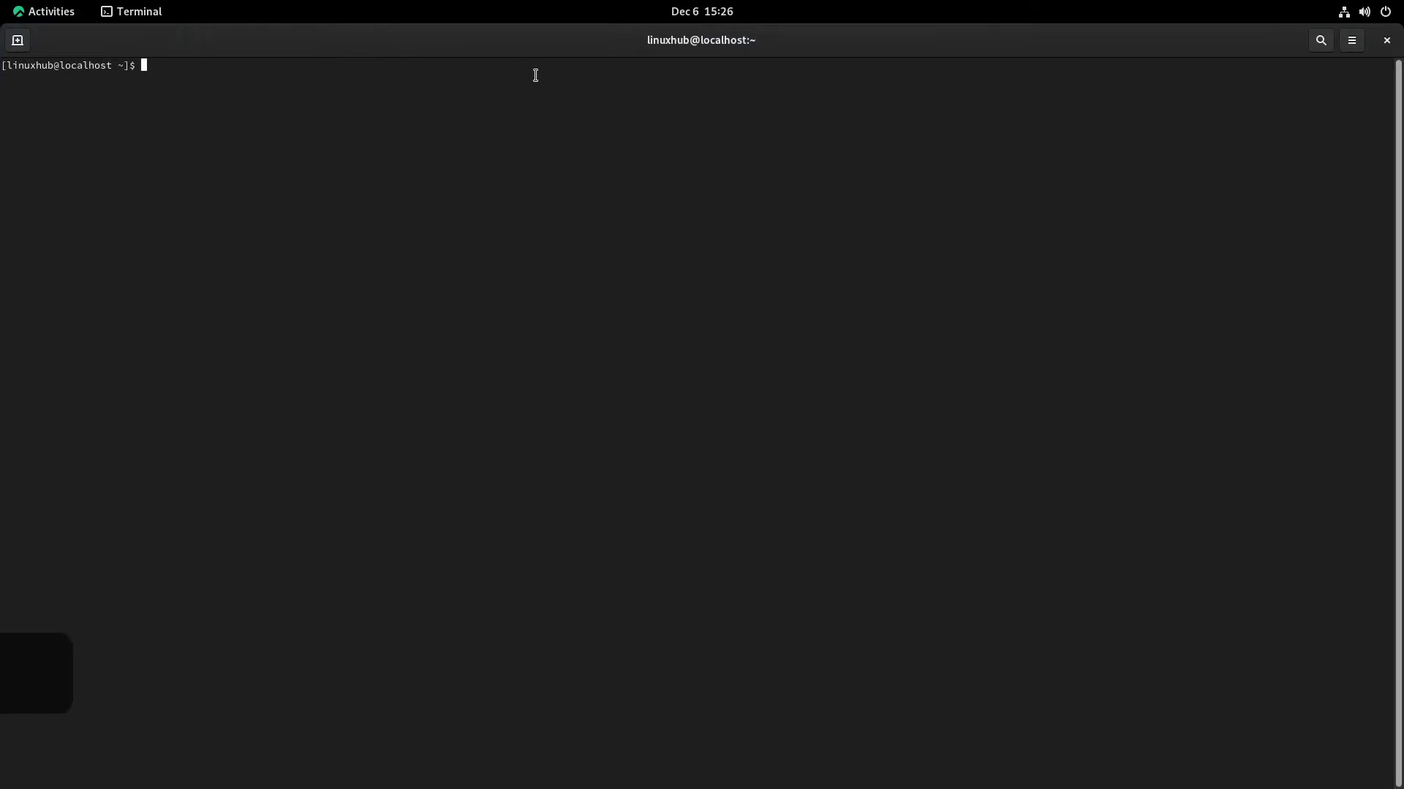
pyautogui.click(1352, 44)
pyautogui.click(1306, 259)
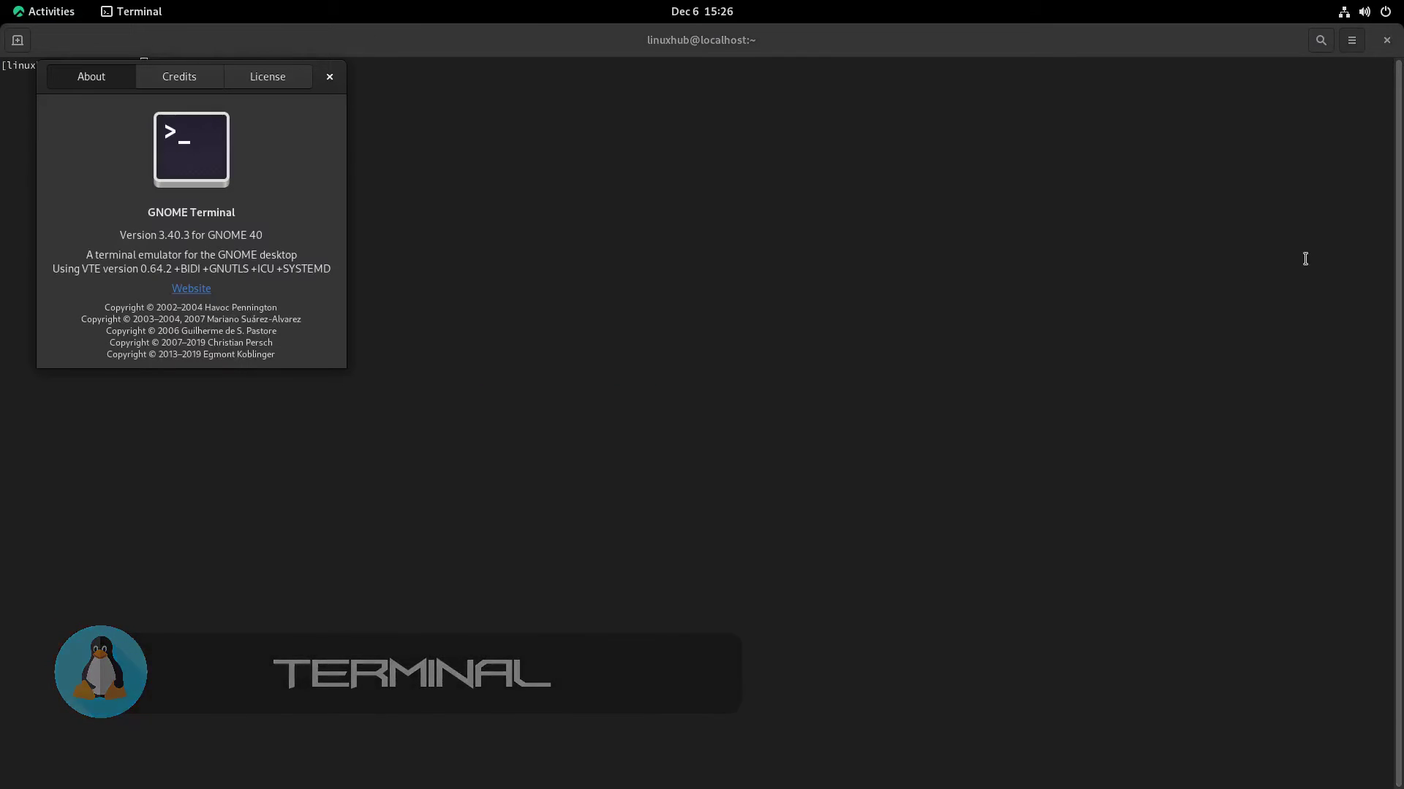
pyautogui.moveTo(298, 78); pyautogui.dragTo(758, 278)
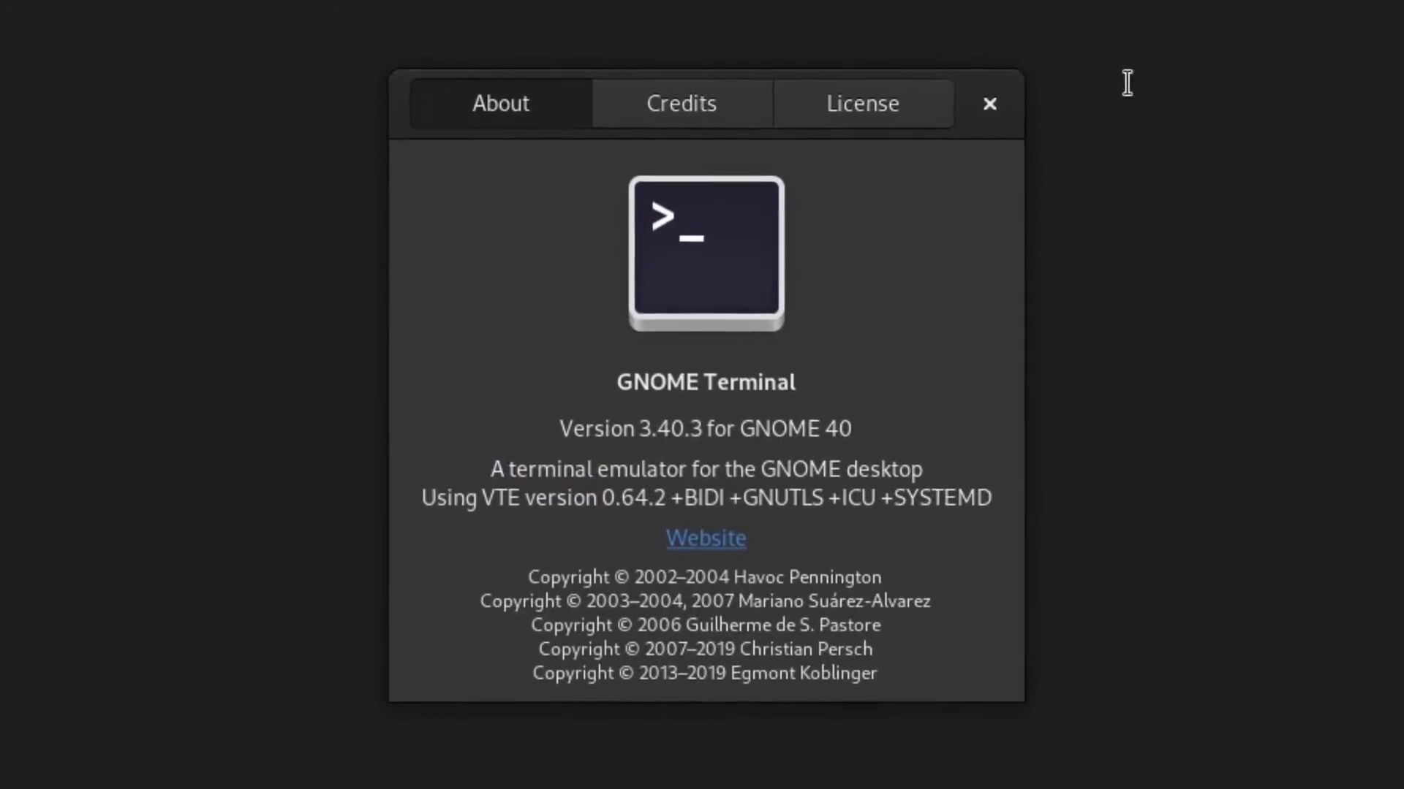
pyautogui.click(962, 128)
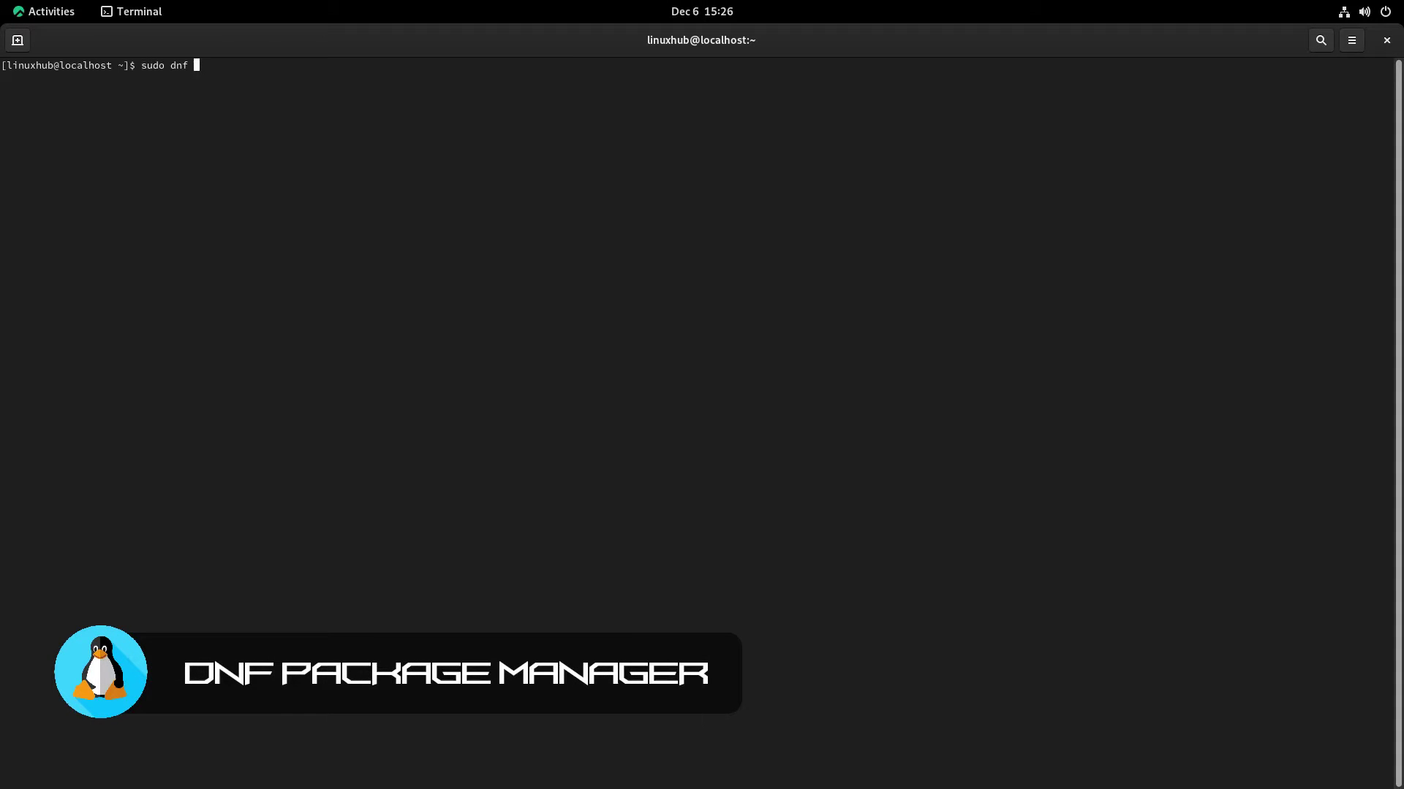
# Try 'sudo dnf install htop', then rerun it for gimp and confirm the 21 packages
pyautogui.write('dnf install')
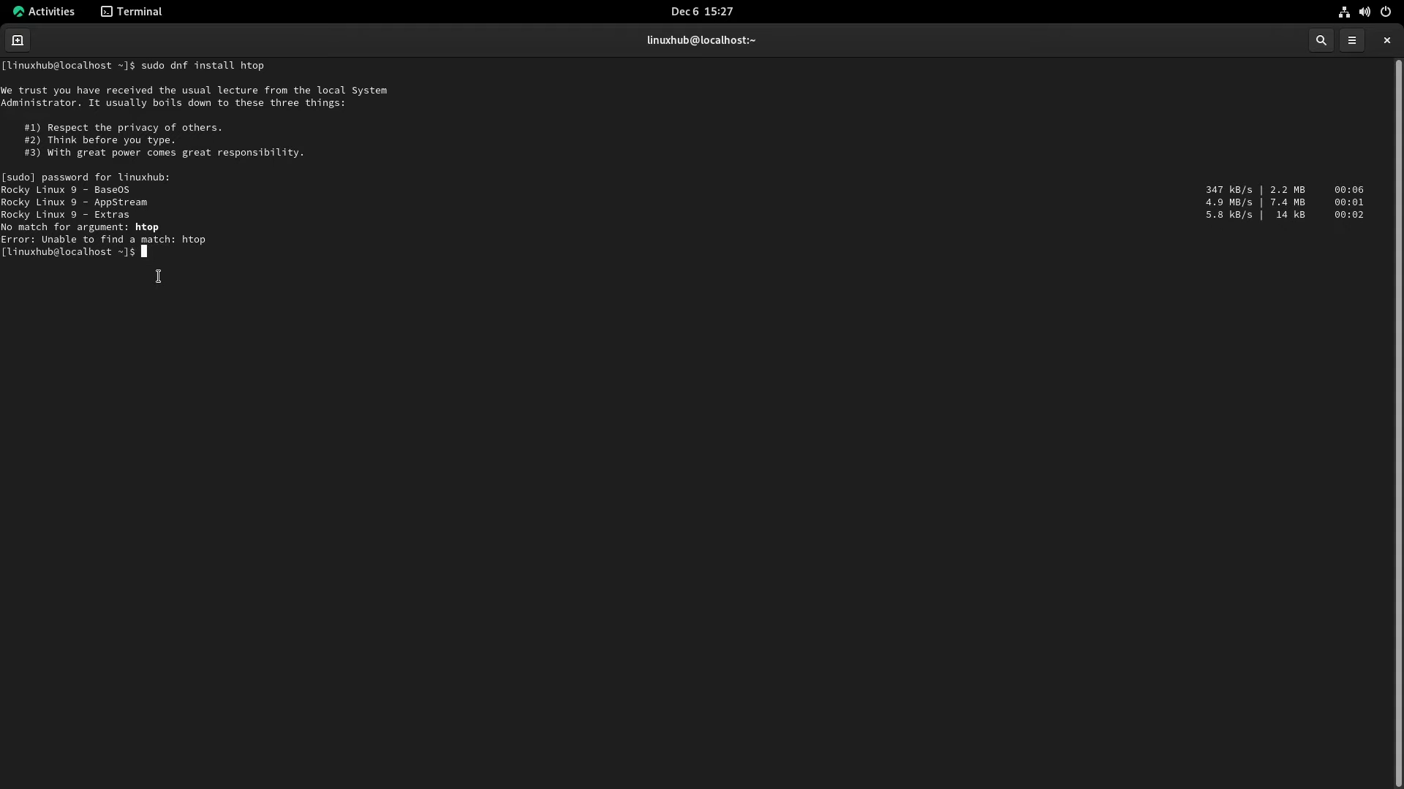
pyautogui.press('Up')
pyautogui.write('gim')
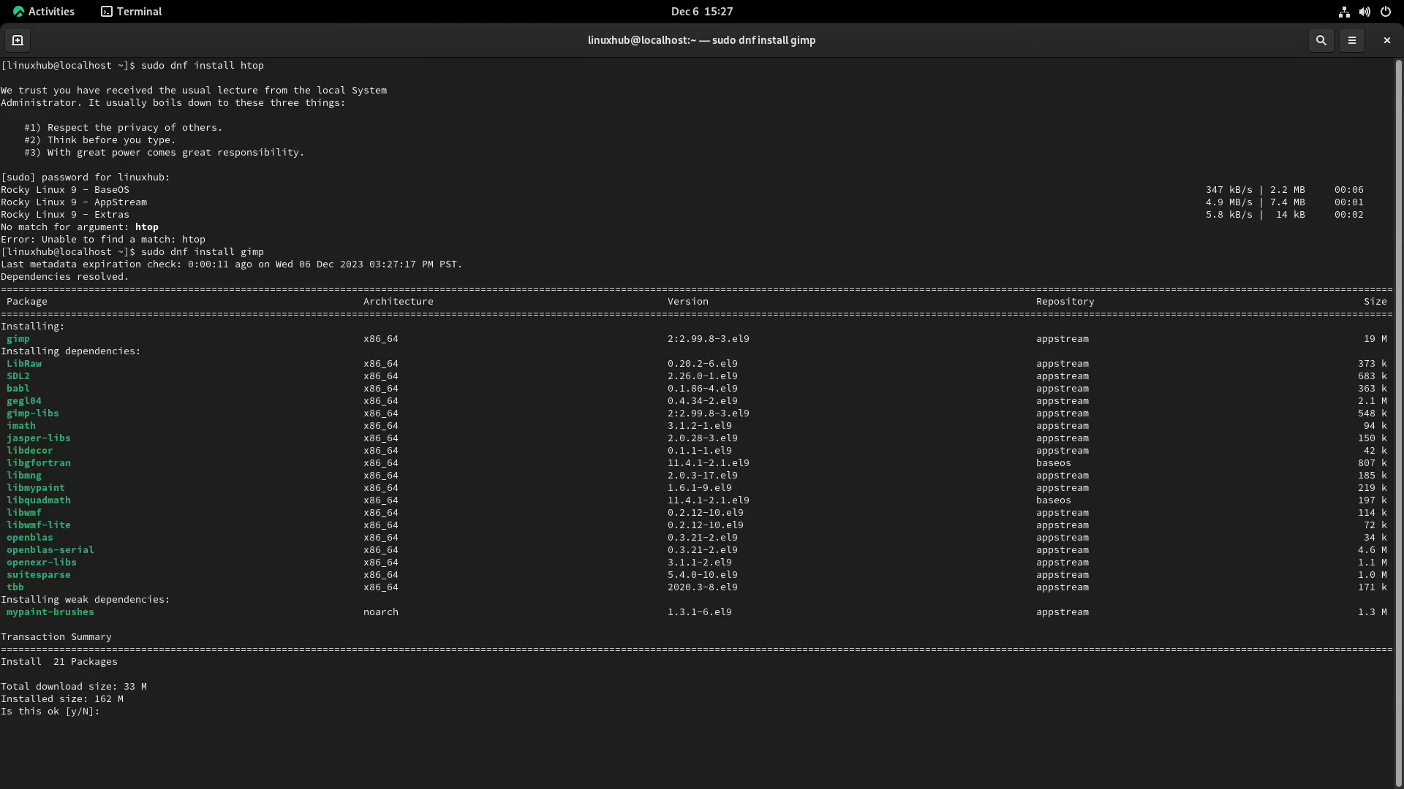
pyautogui.press('Return')
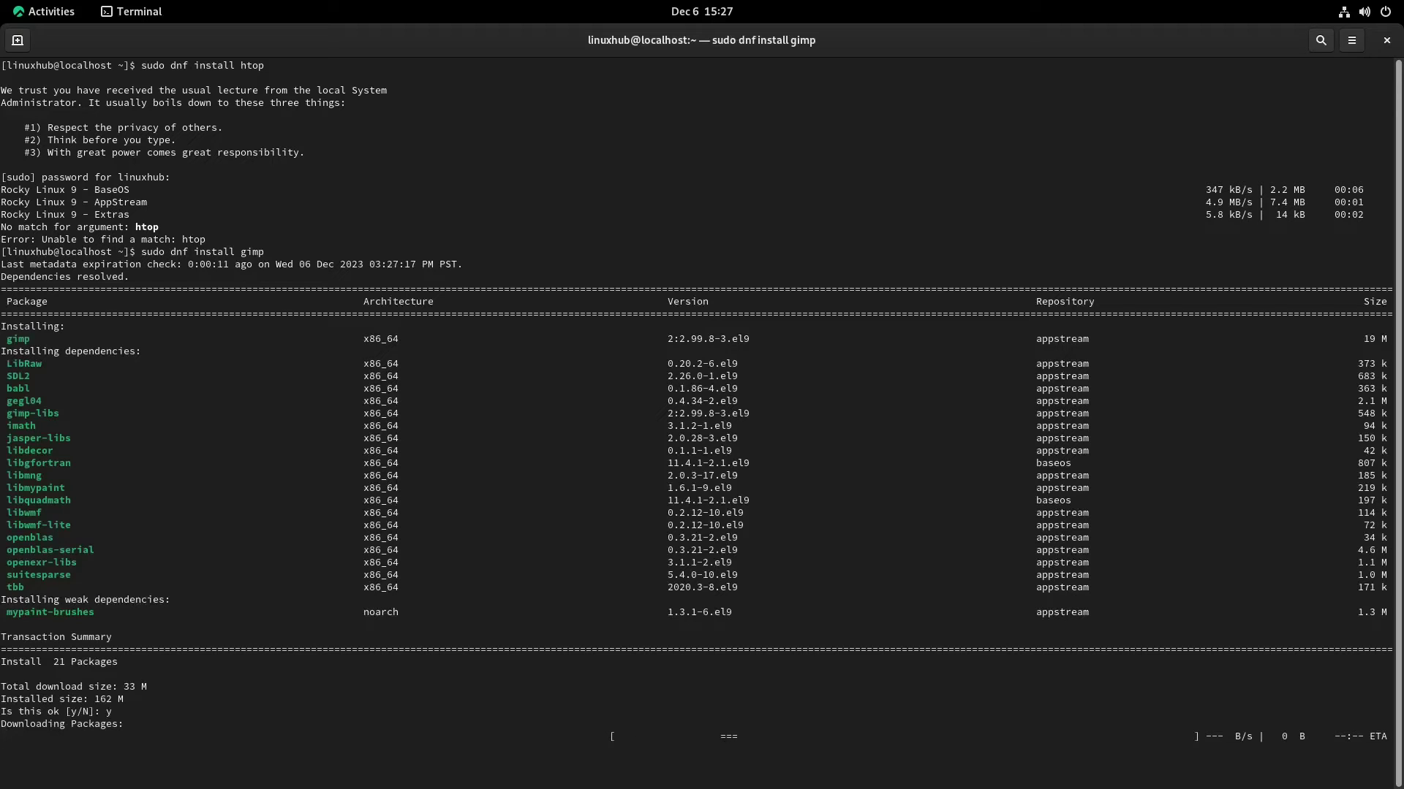
pyautogui.click(28, 10)
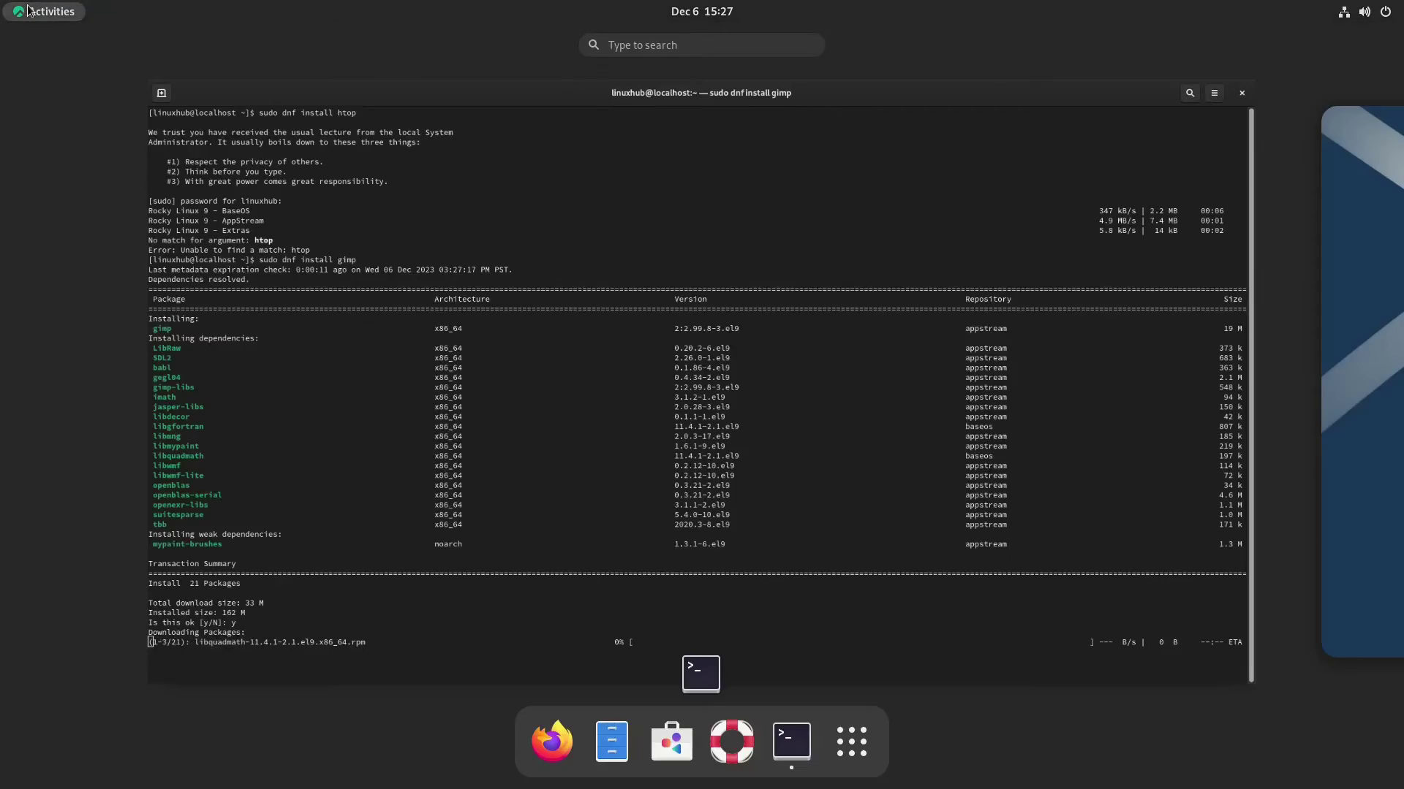
# Launch GNOME Help, scroll through its topic cards and back up, then close it
pyautogui.click(737, 755)
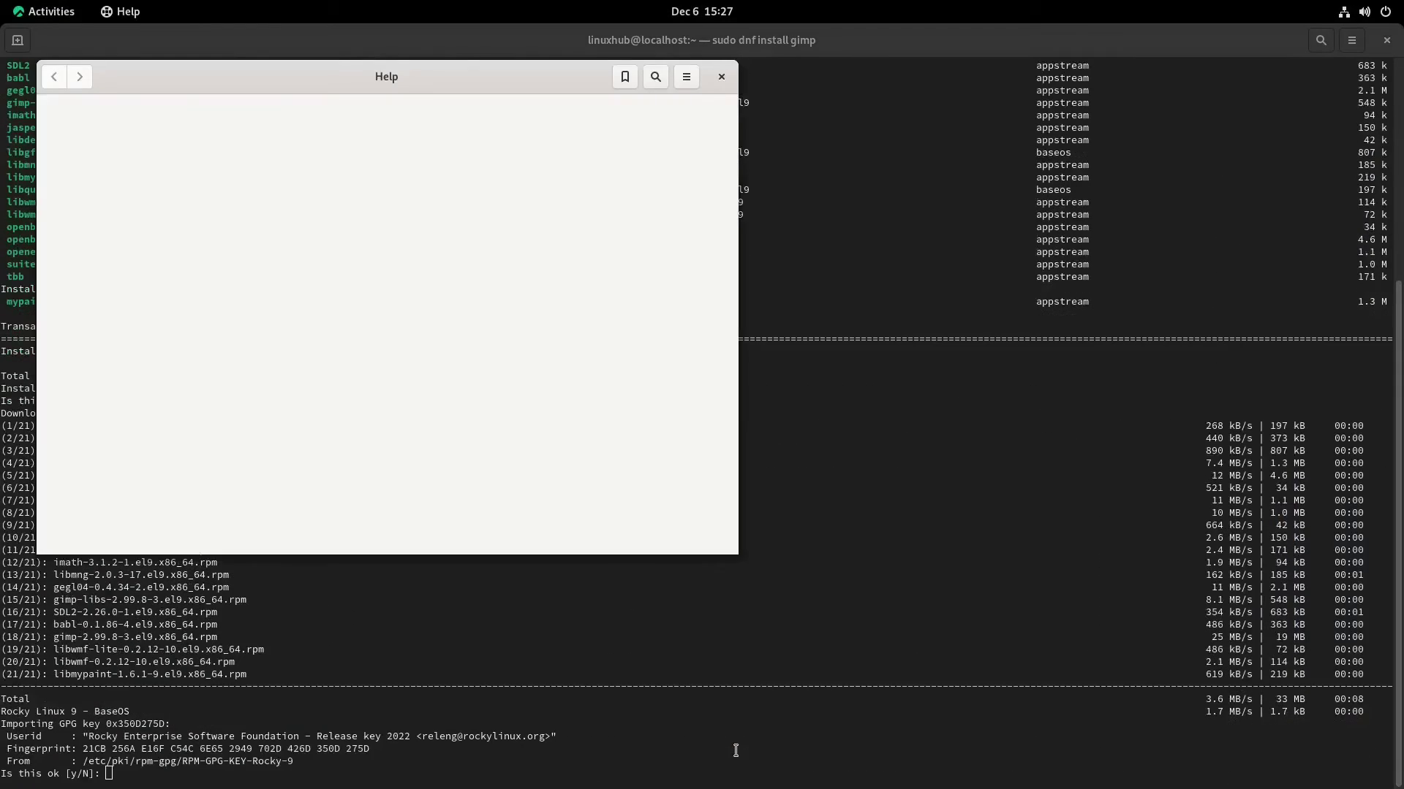
pyautogui.moveTo(487, 77); pyautogui.dragTo(808, 209)
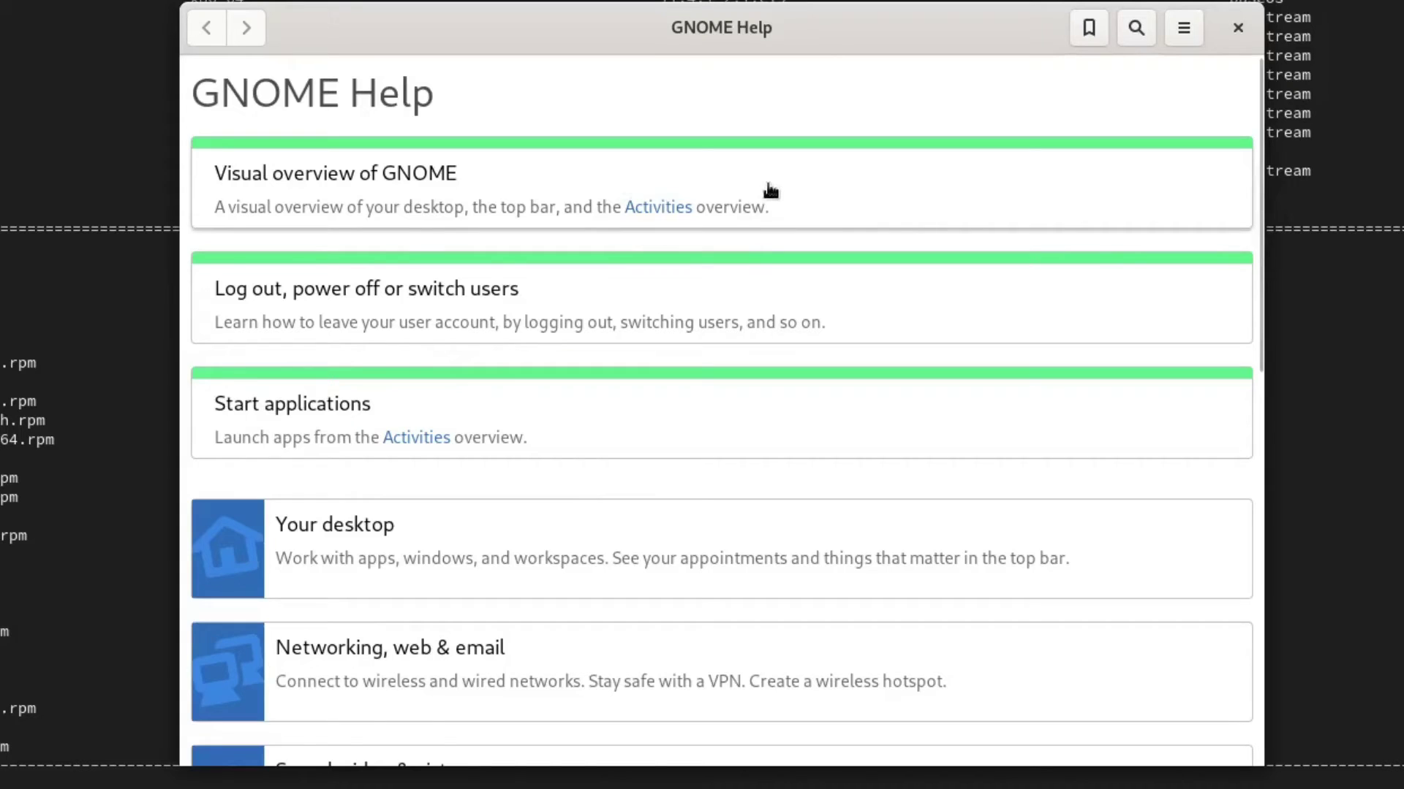
pyautogui.scroll(-10, 775, 197)
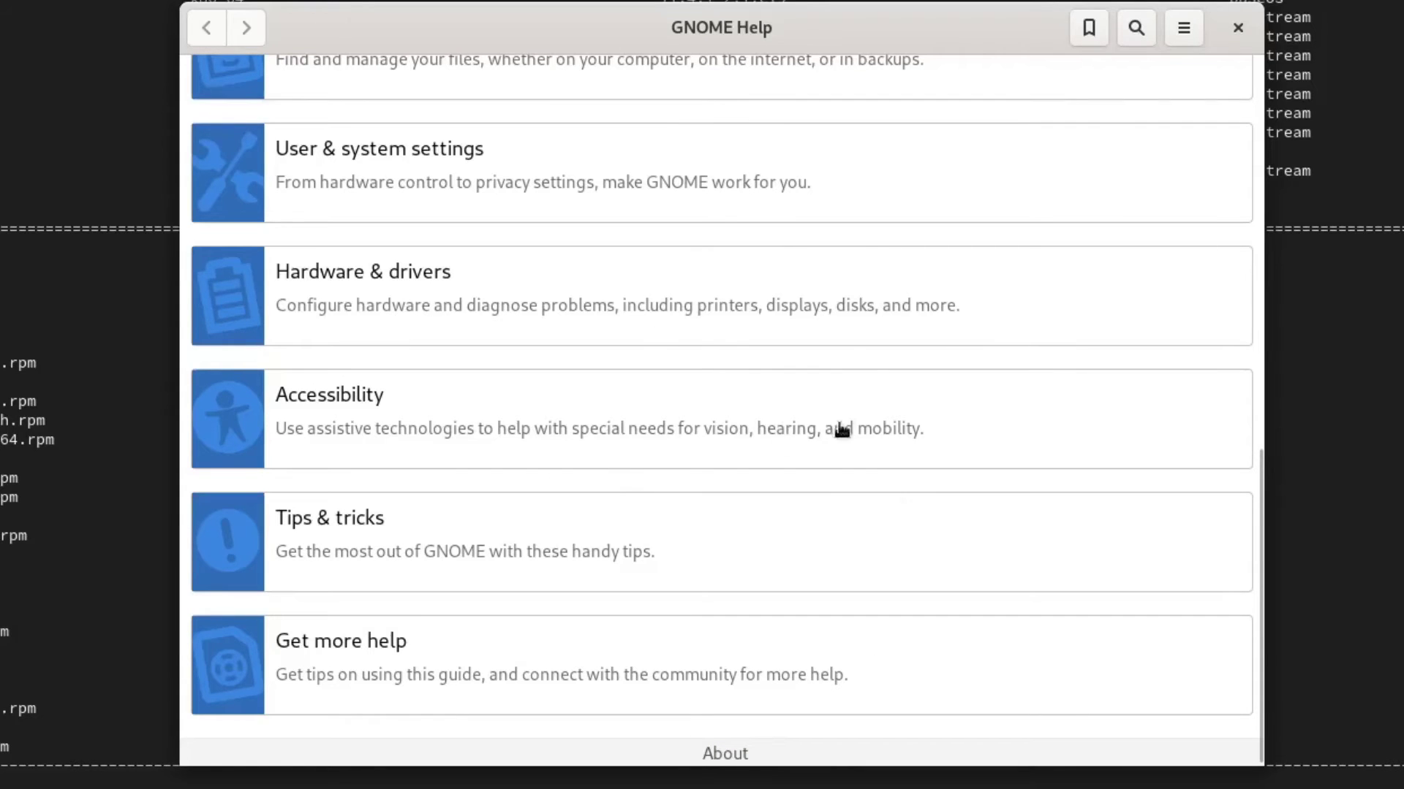
pyautogui.scroll(10, 839, 431)
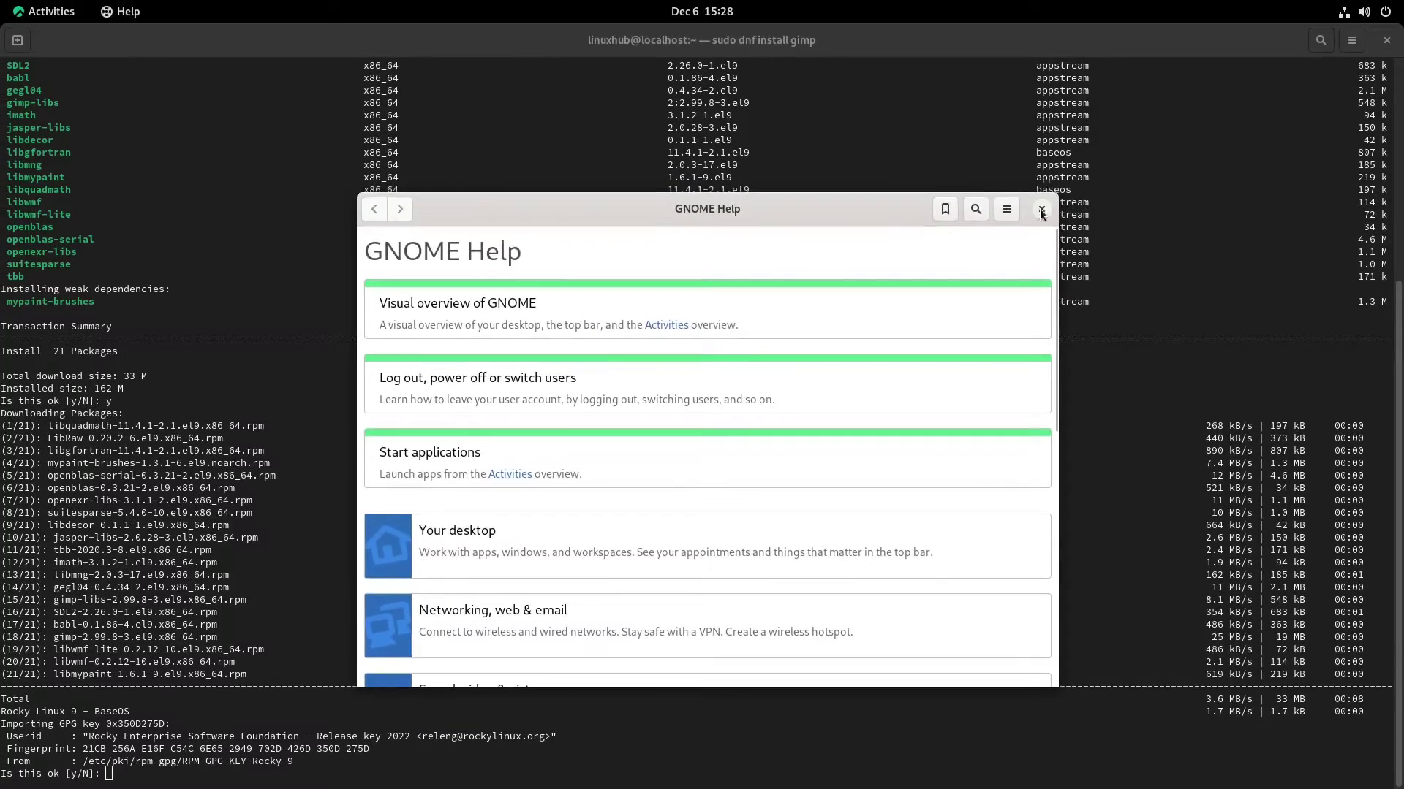
pyautogui.click(1059, 194)
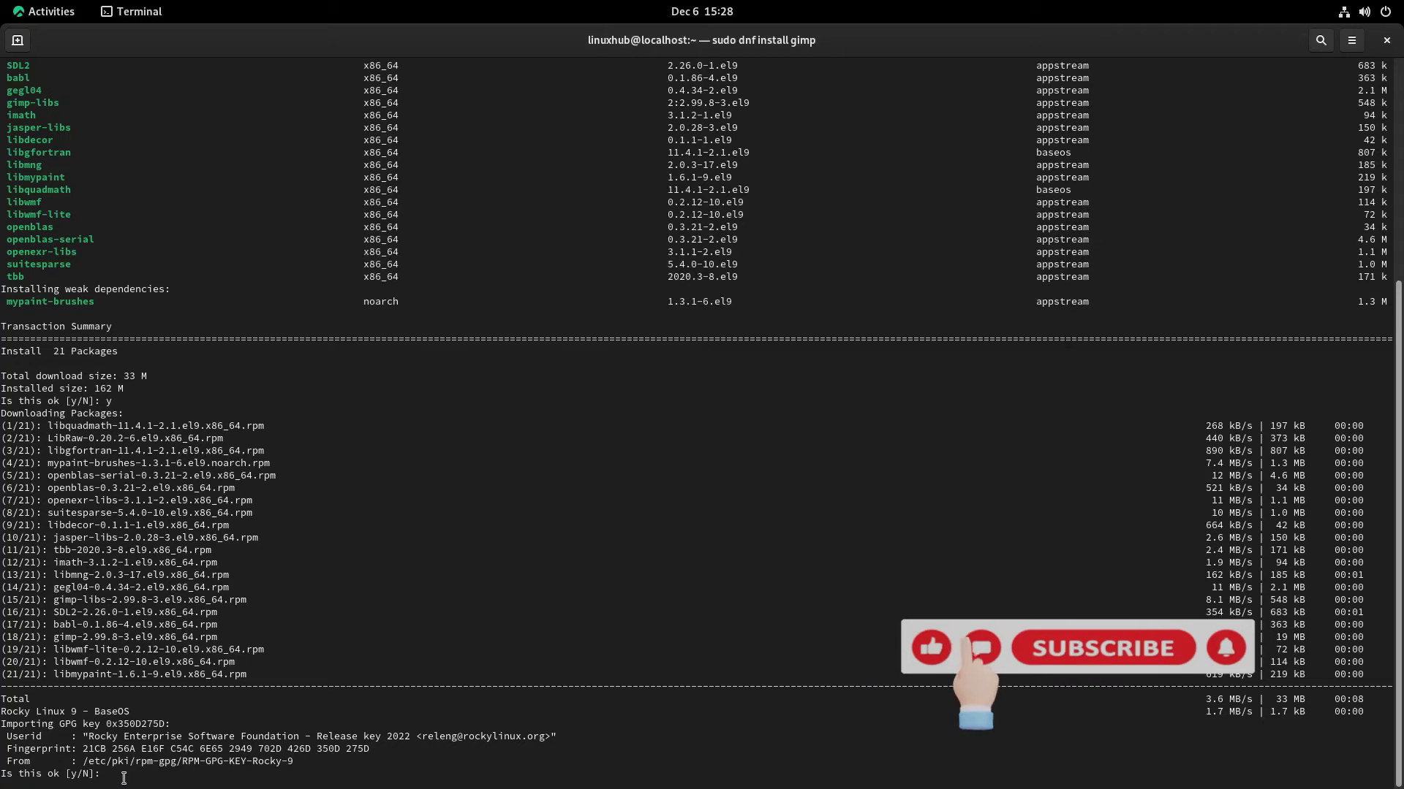
# Answer y to import the Rocky Linux GPG key so the 21 GIMP packages install
pyautogui.write('y')
pyautogui.press('Return')
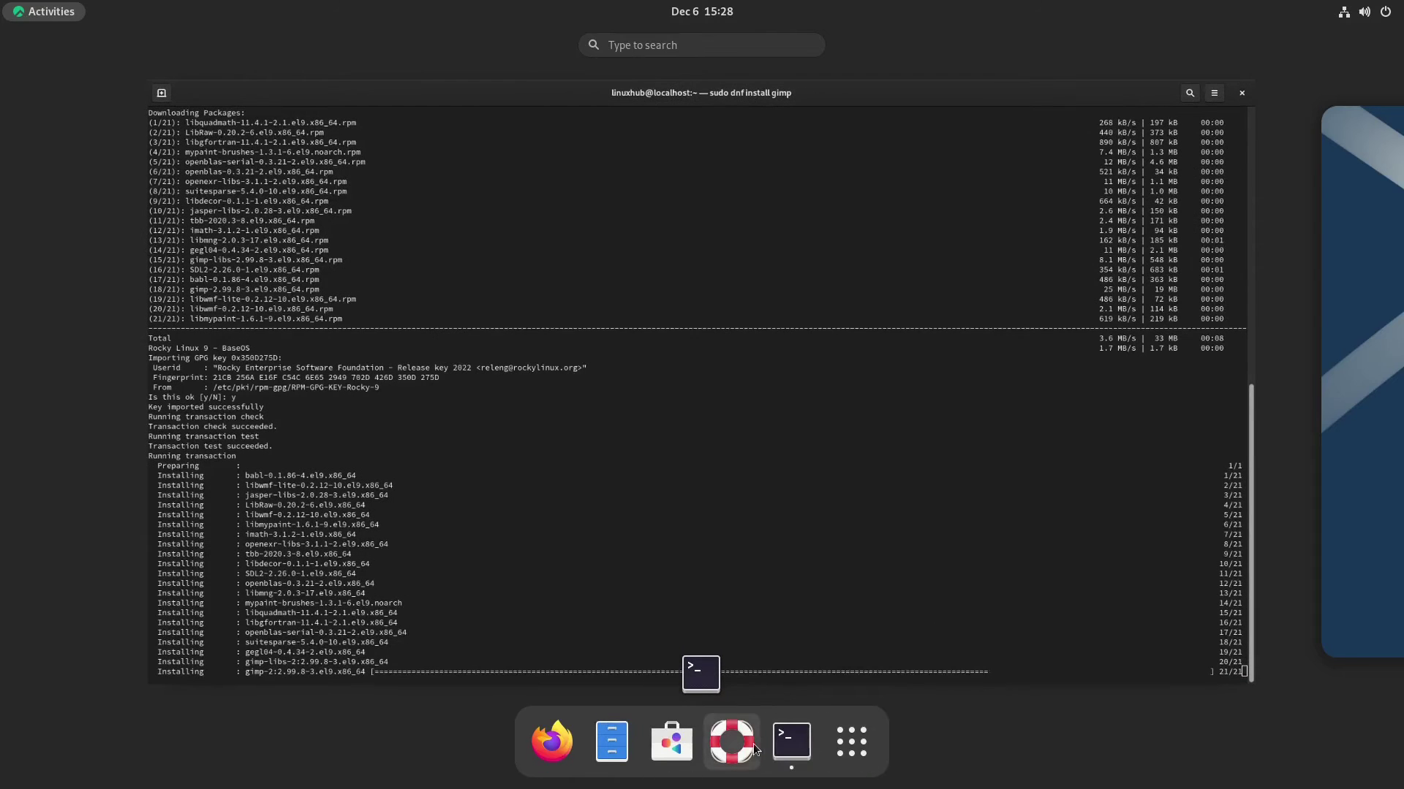
# Launch GNOME Software full screen and search the catalogue for 'htop'
pyautogui.click(669, 745)
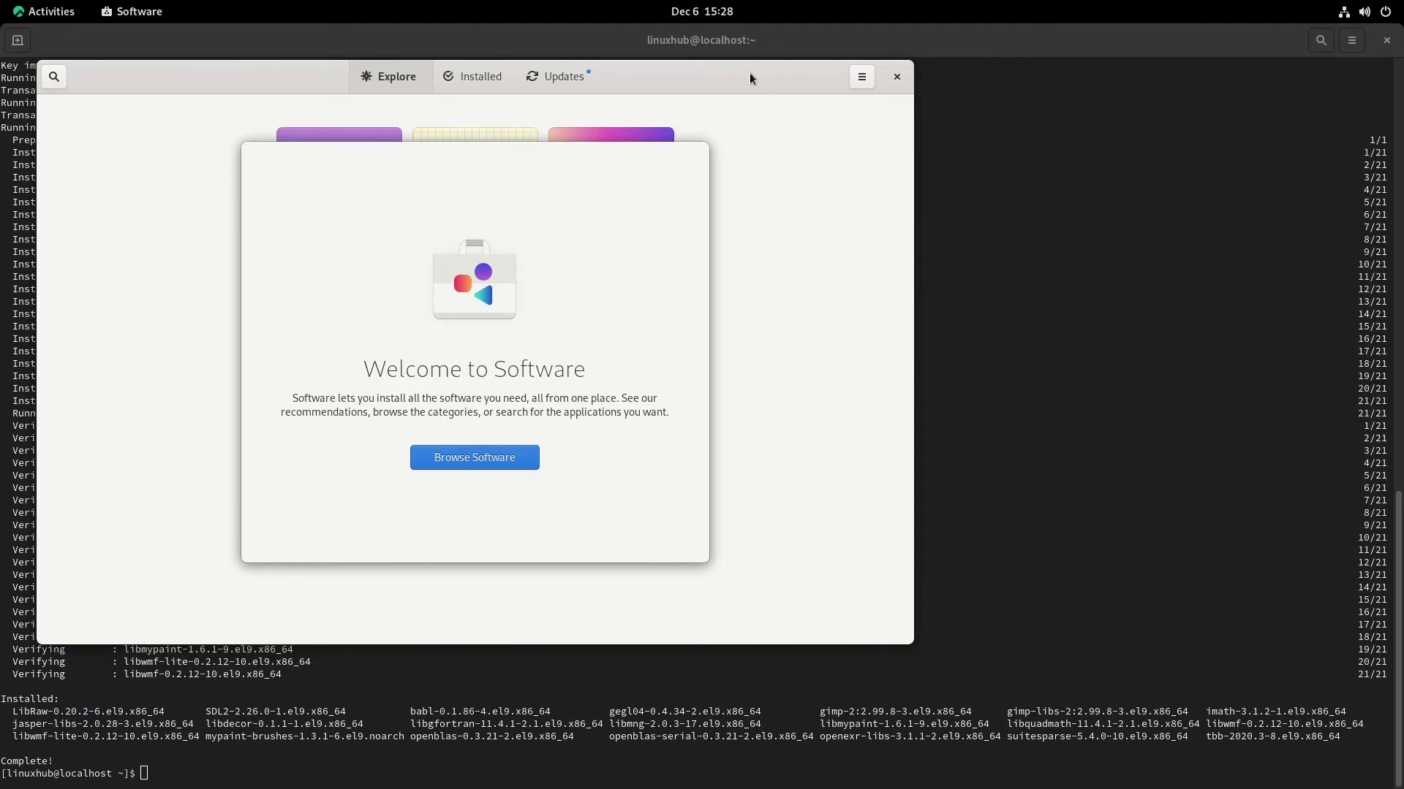
pyautogui.click(475, 460)
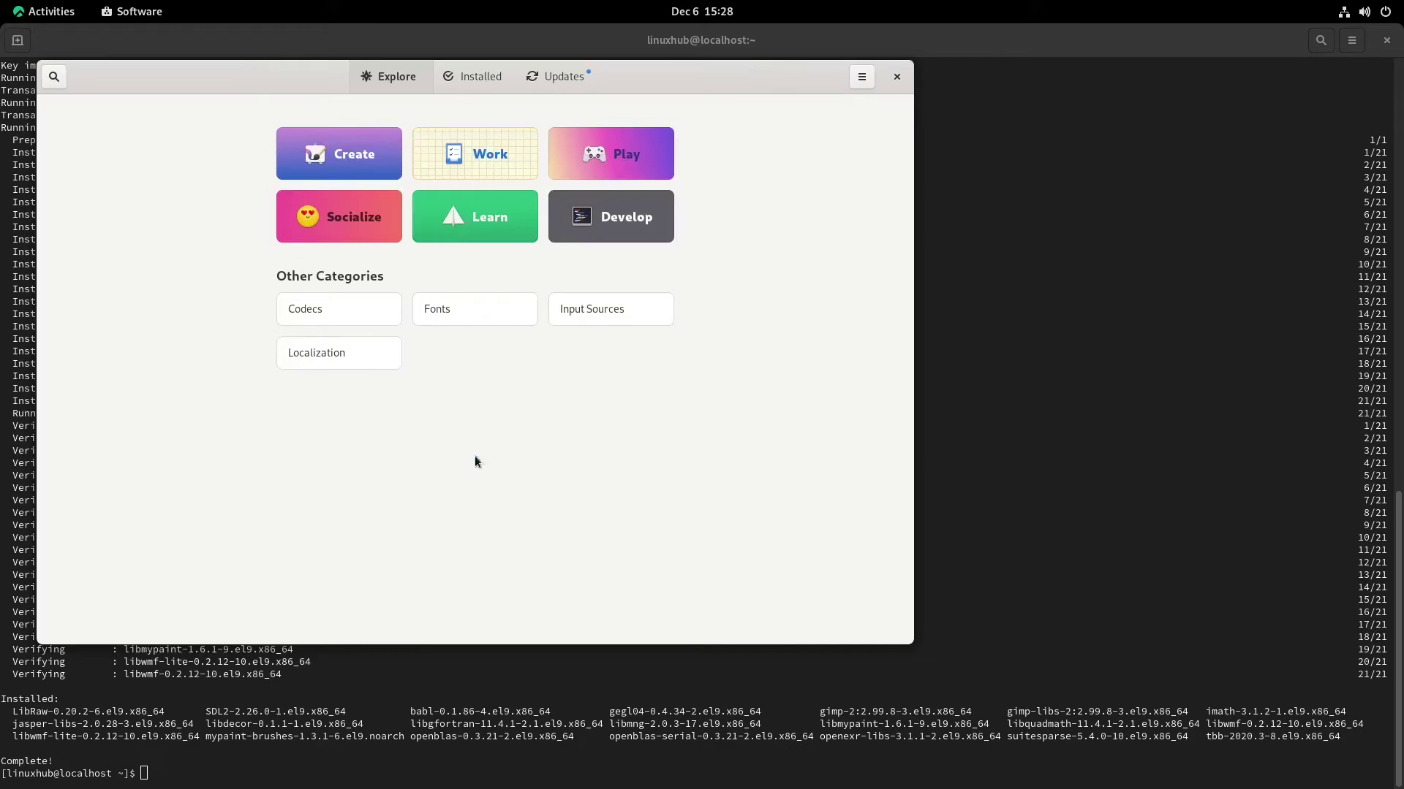
pyautogui.doubleClick(735, 73)
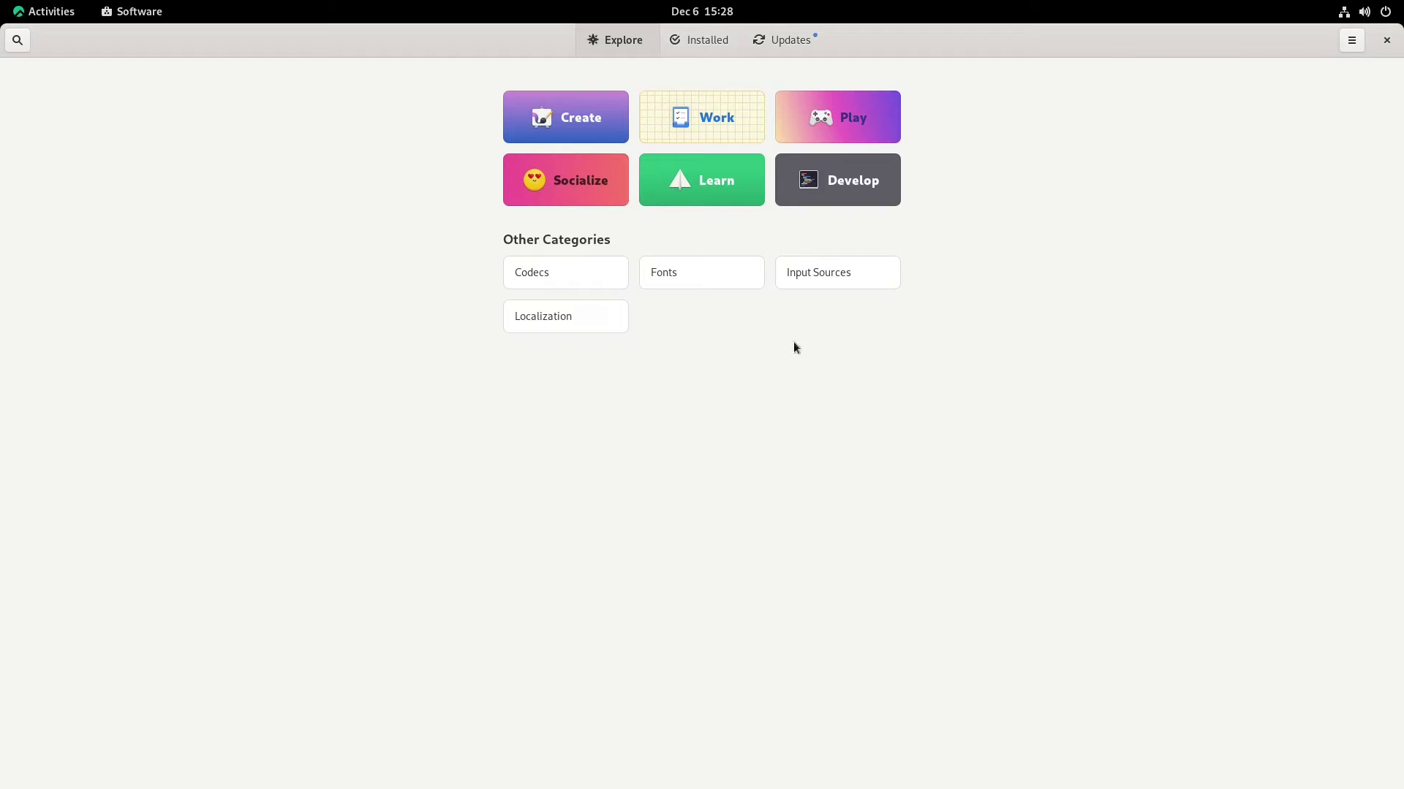
pyautogui.click(17, 40)
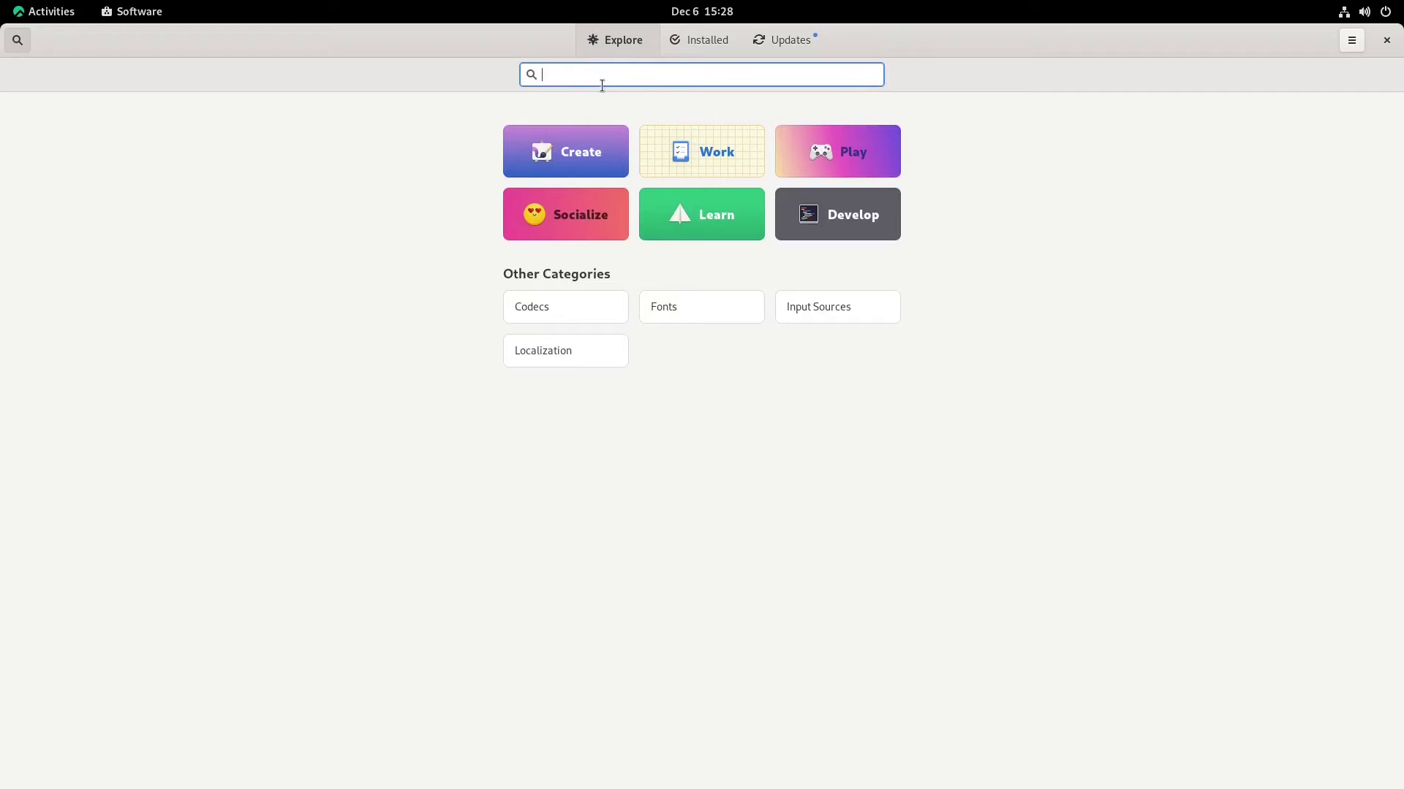
pyautogui.write('htop')
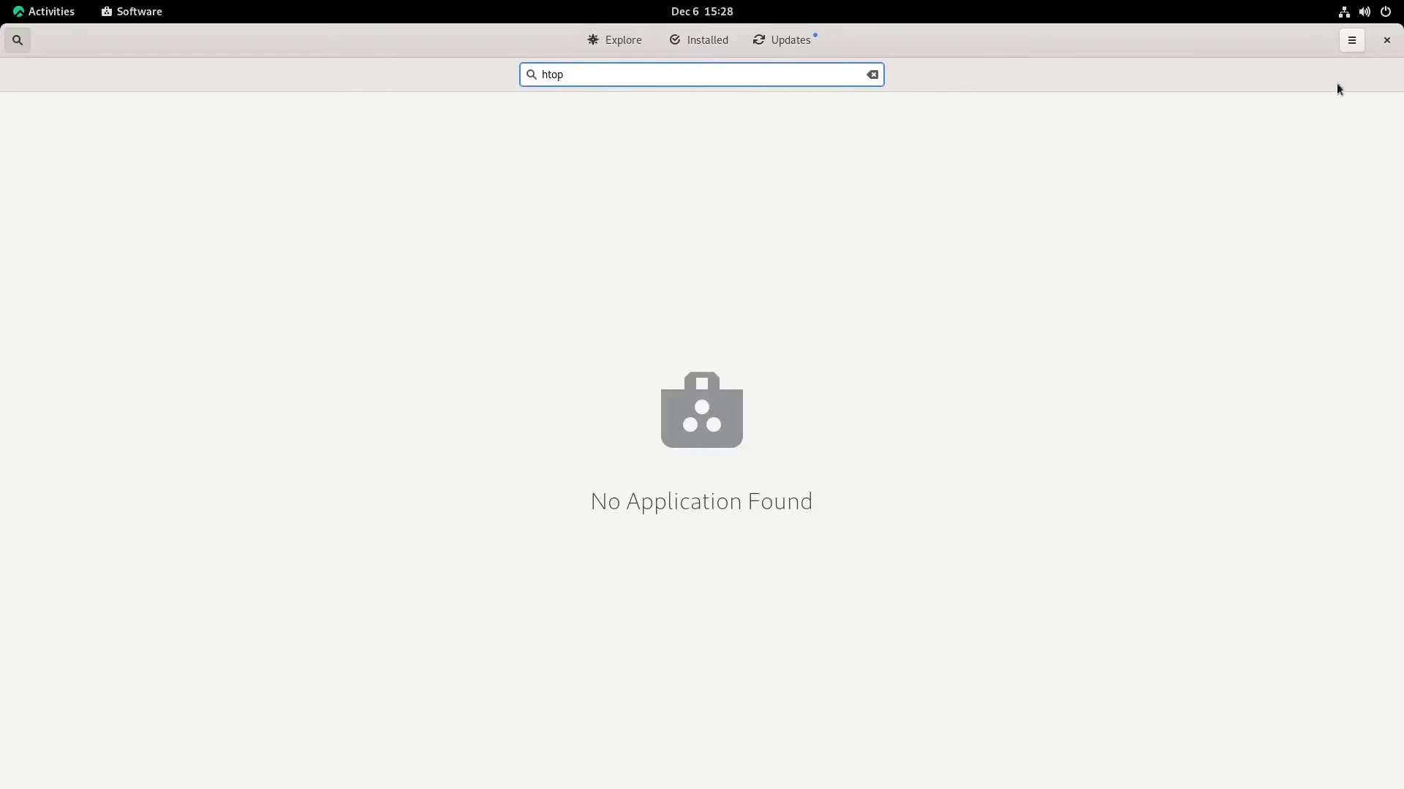
# Check the Software version (41.5) in its About dialog, then close it
pyautogui.click(1353, 40)
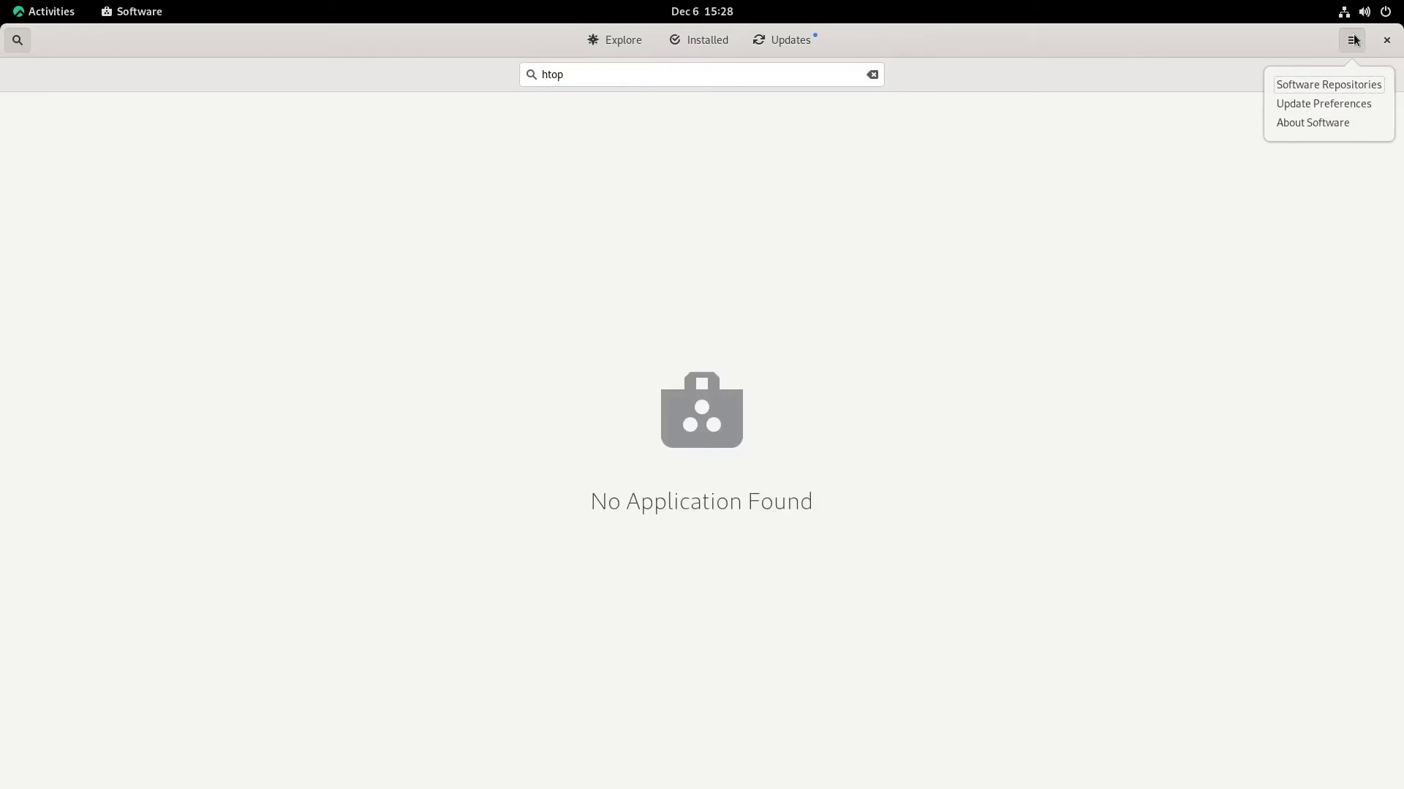
pyautogui.click(1310, 121)
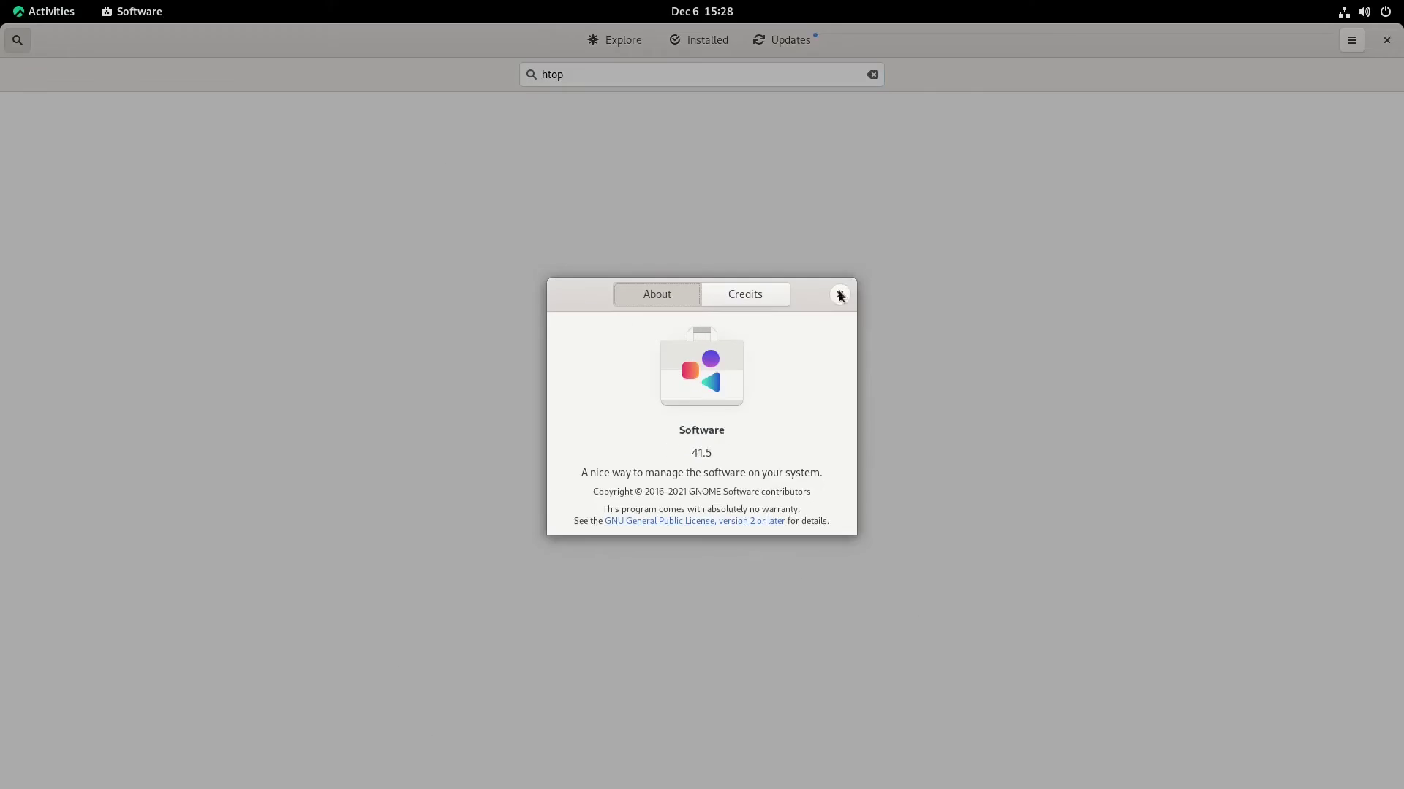
pyautogui.click(840, 295)
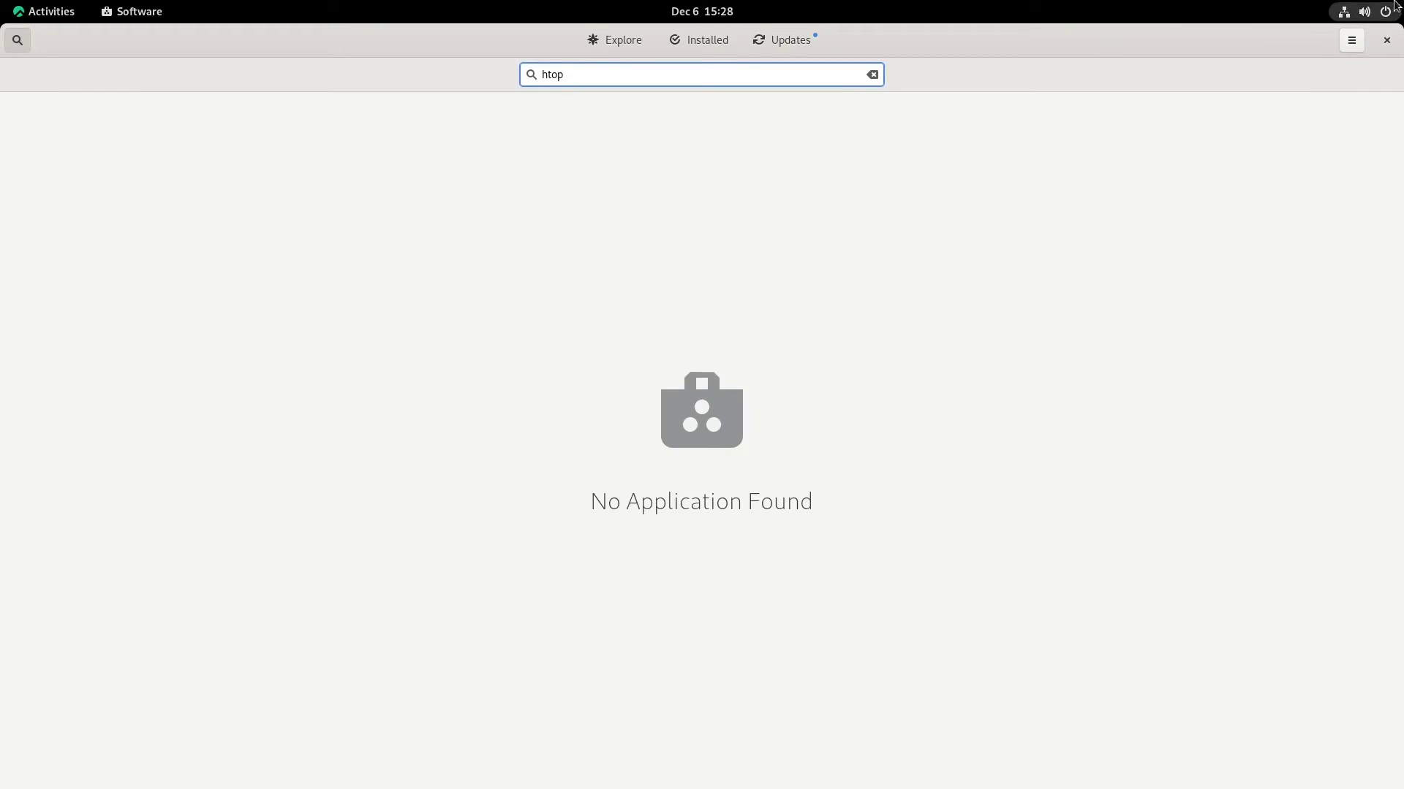
# Close Software and Terminal, open Files full screen, and view its About information
pyautogui.click(1387, 44)
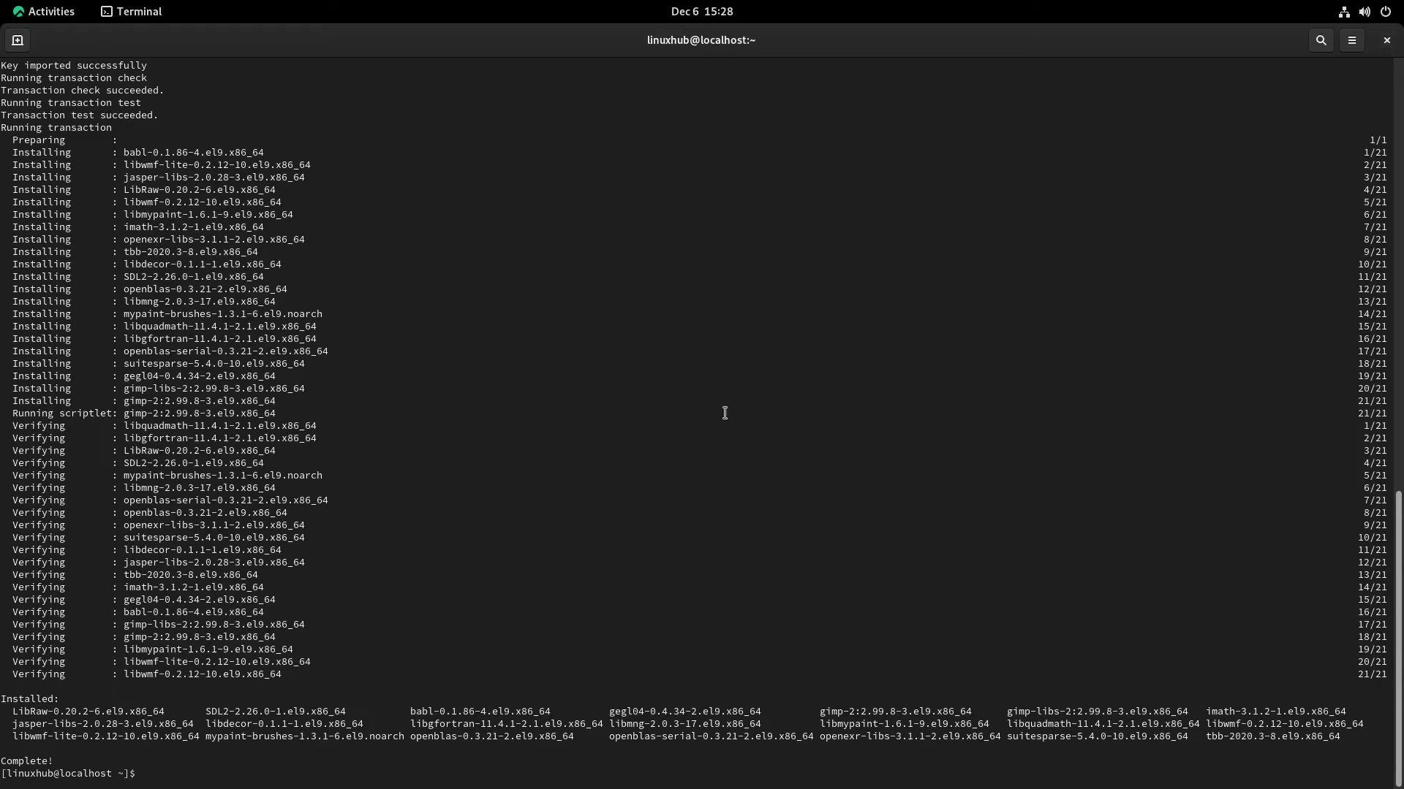
pyautogui.click(1387, 41)
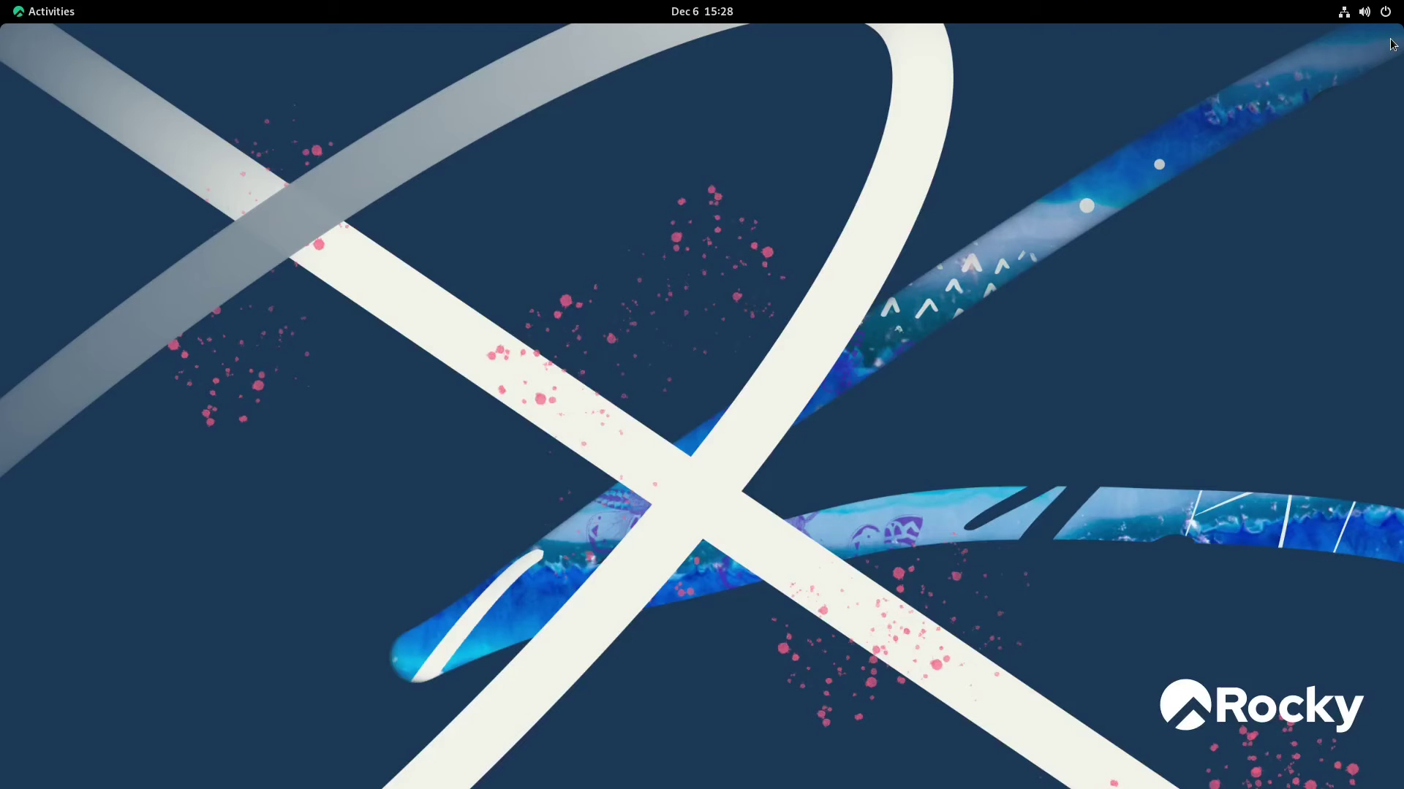
pyautogui.click(56, 6)
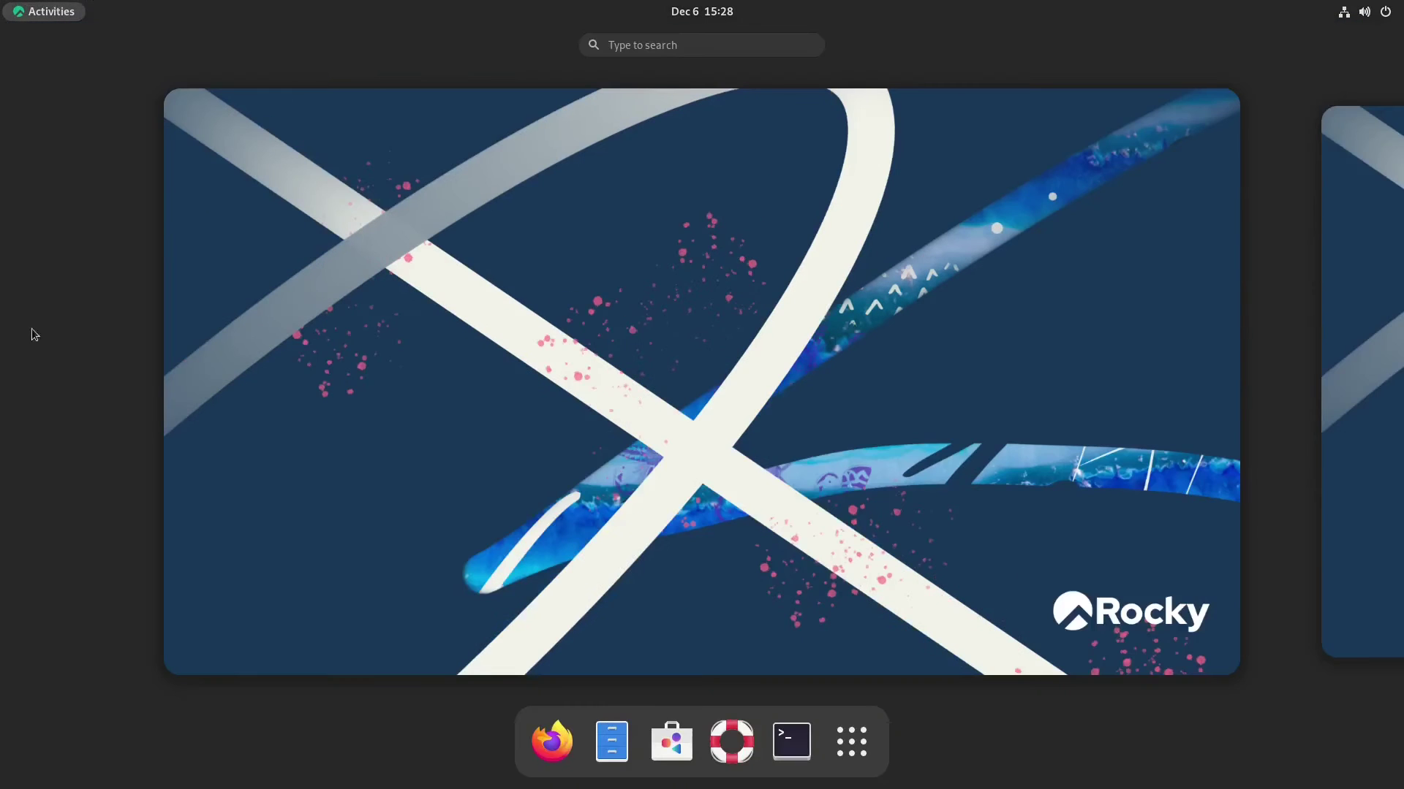
pyautogui.click(612, 742)
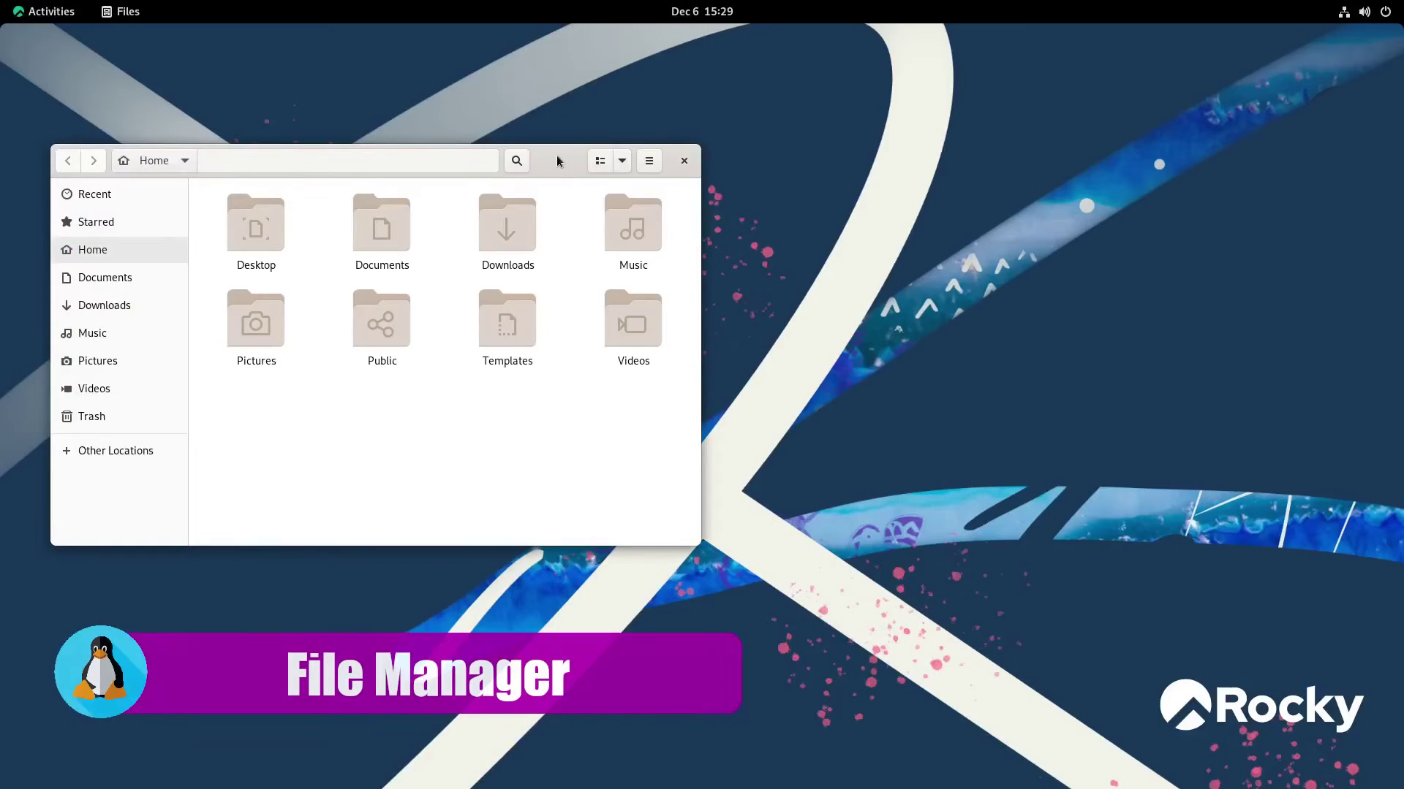
pyautogui.doubleClick(555, 155)
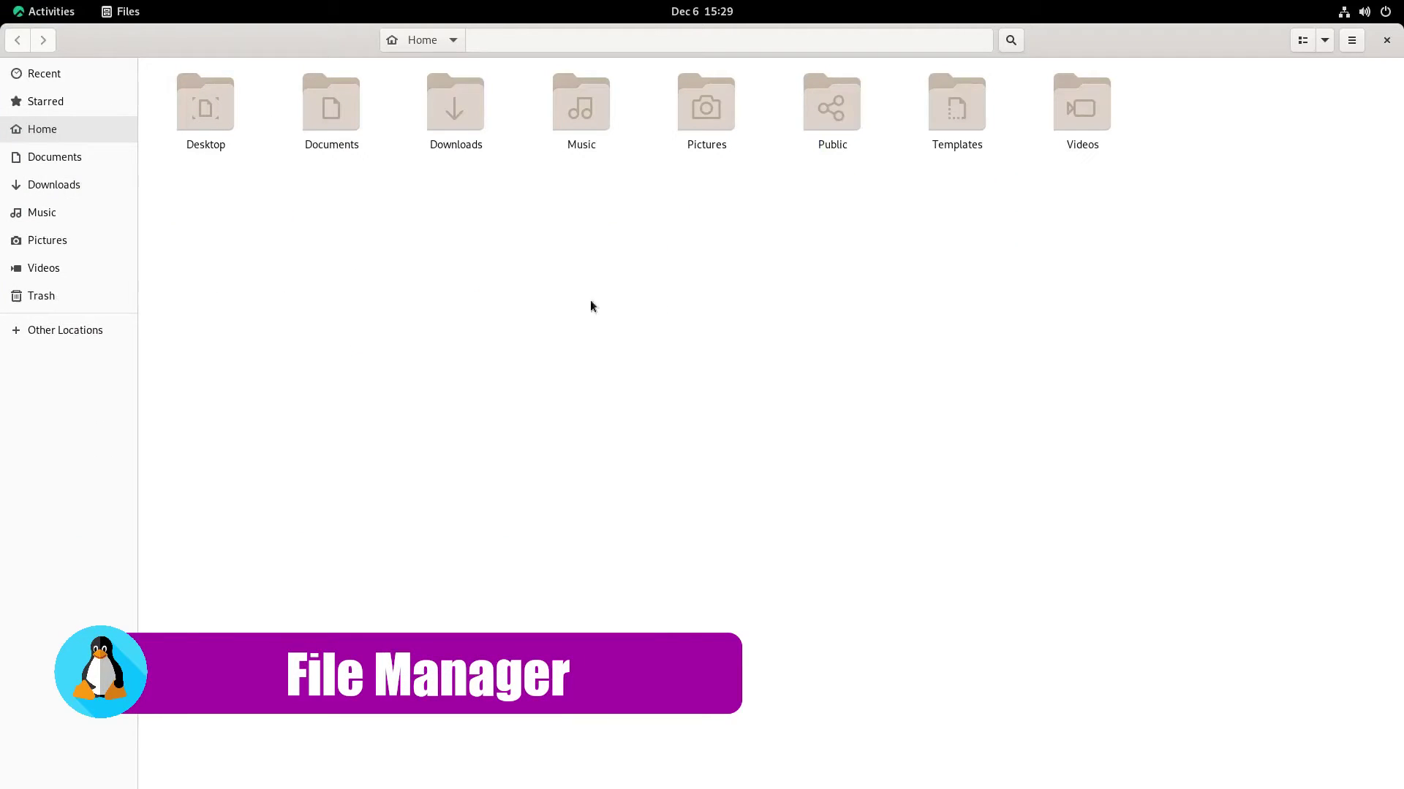
pyautogui.click(1351, 41)
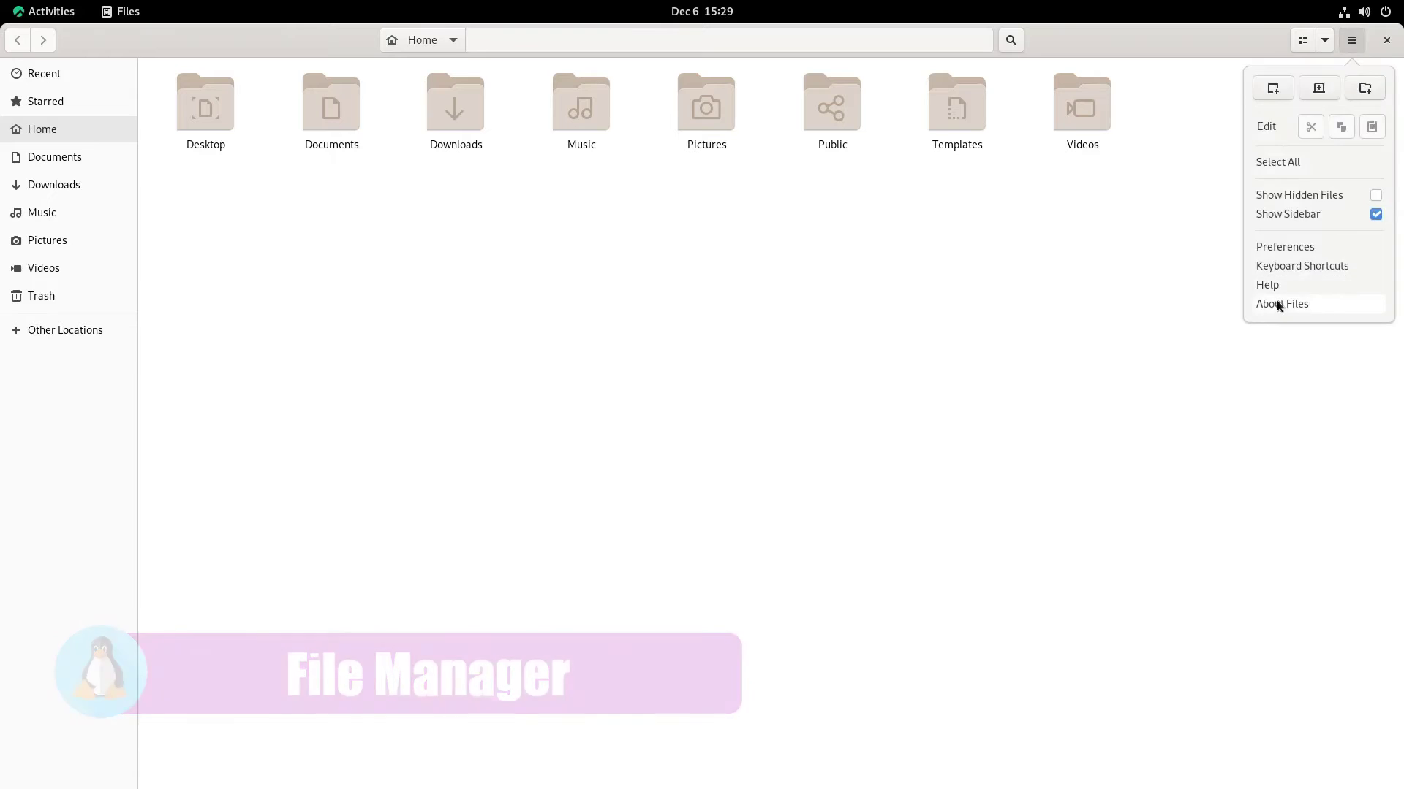
pyautogui.click(1277, 300)
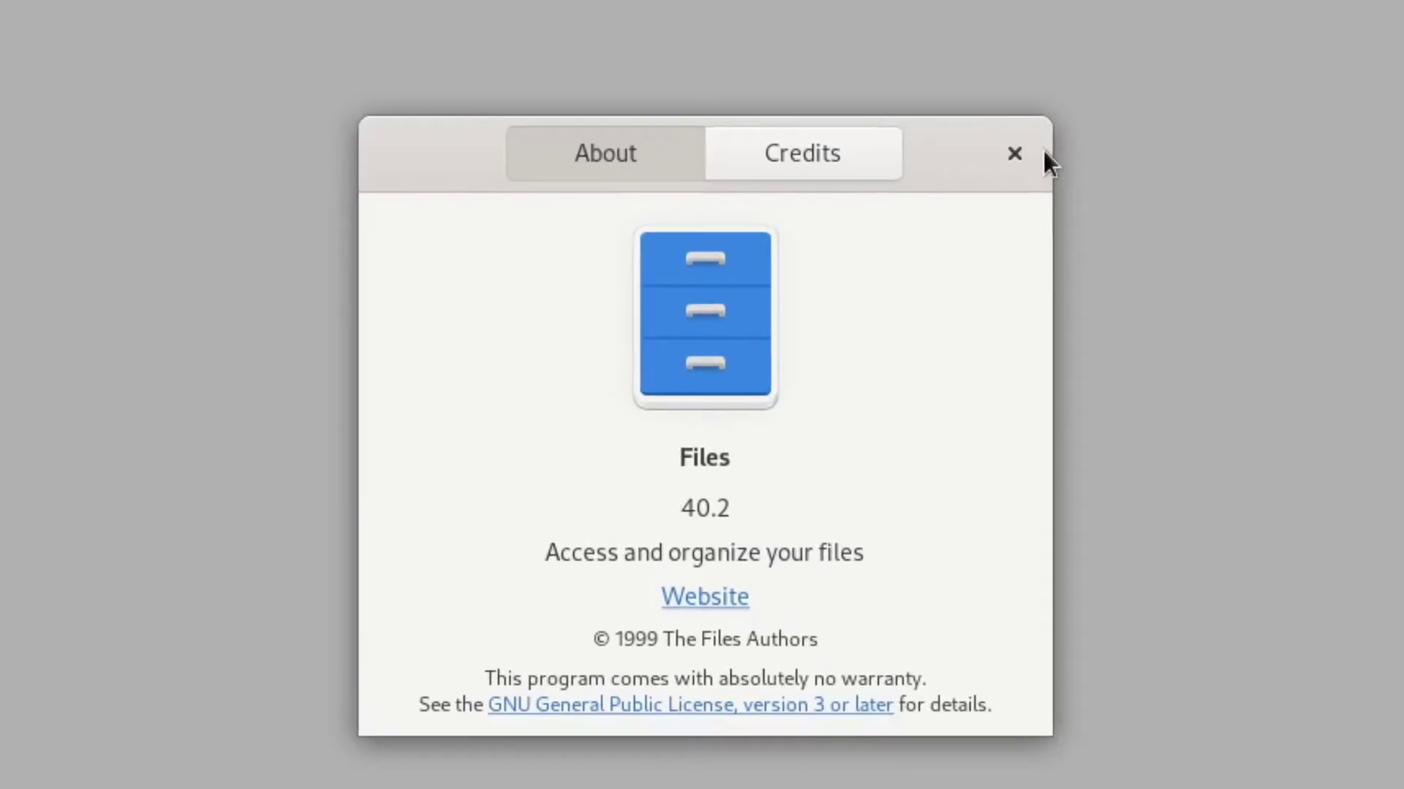
pyautogui.click(972, 186)
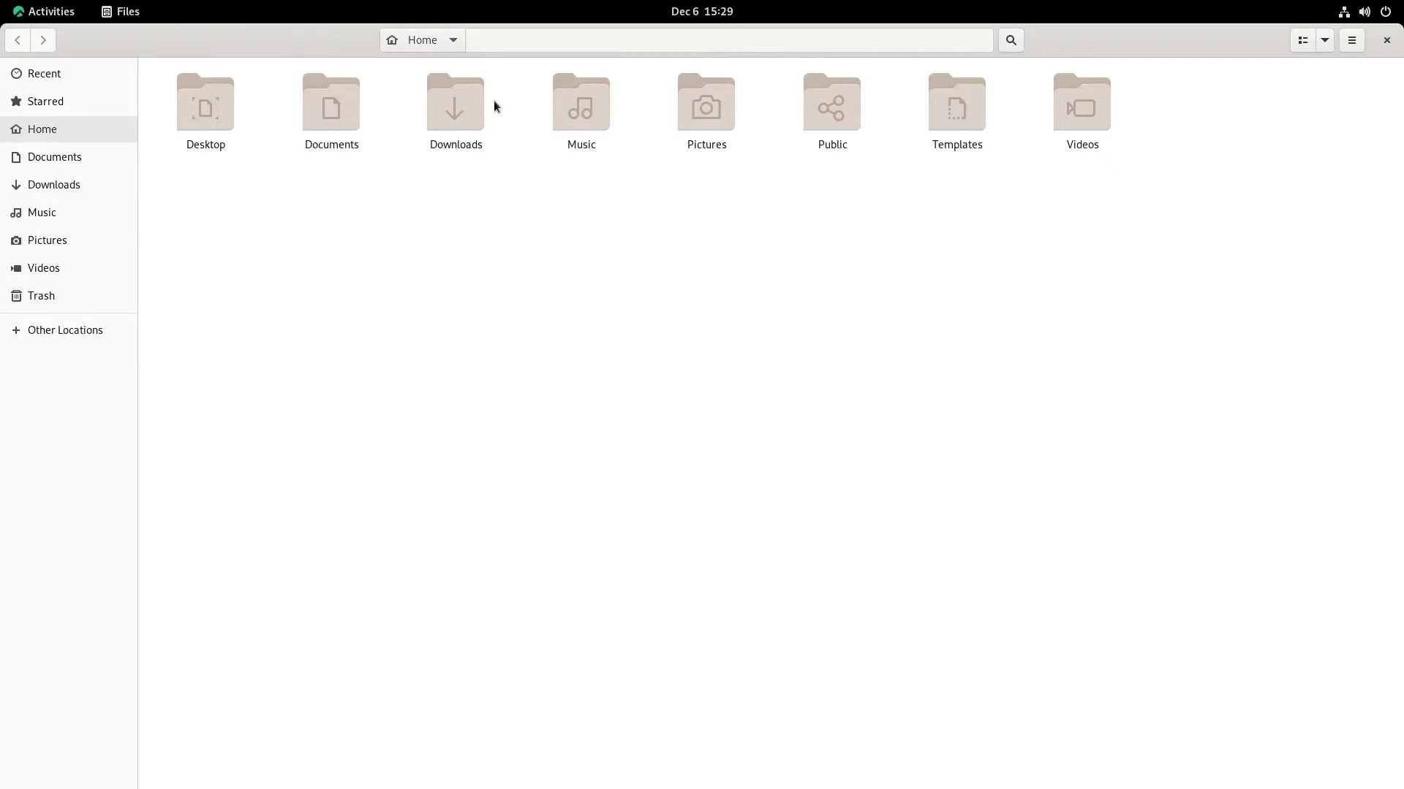
# Browse Music, Starred and Home, select Downloads and Documents, then close Files
pyautogui.doubleClick(582, 102)
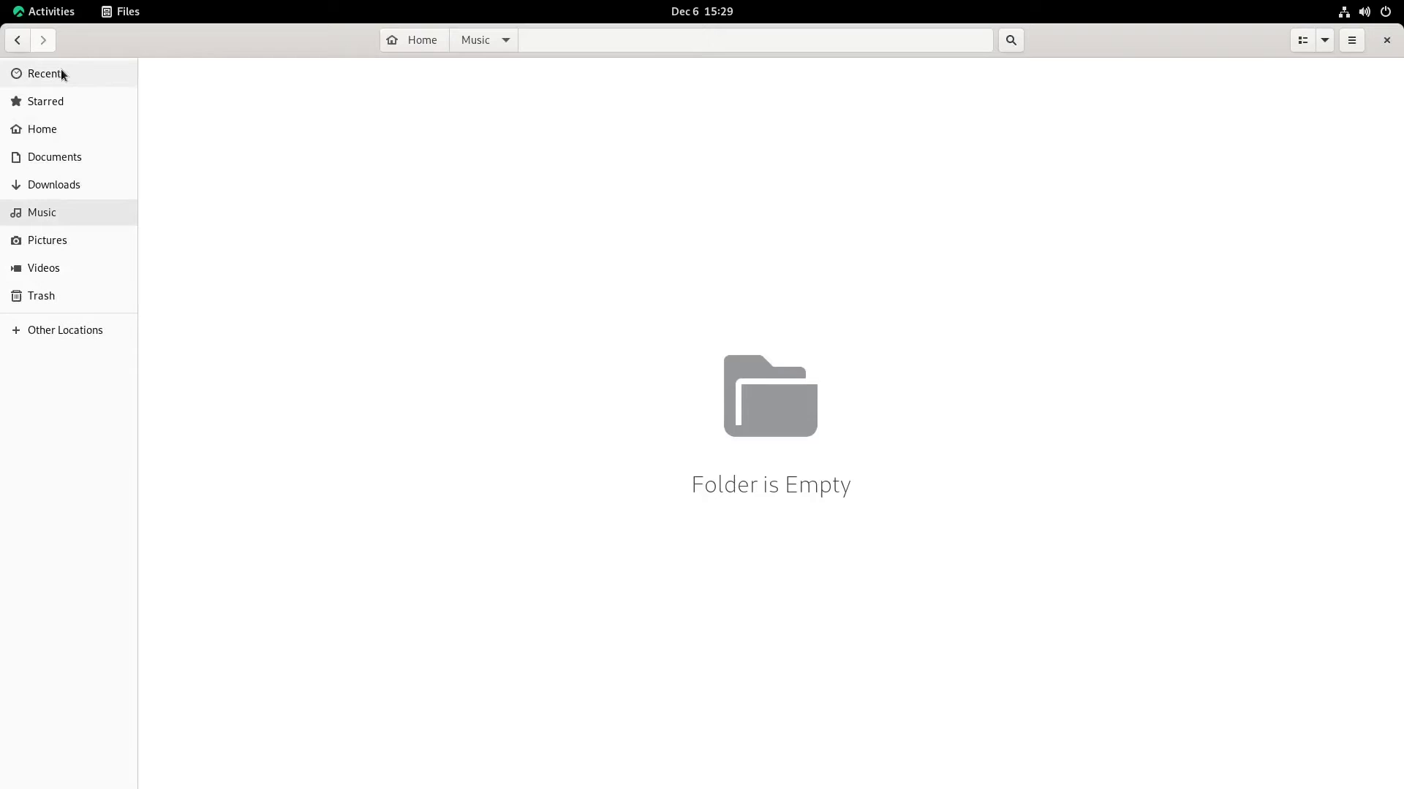
pyautogui.click(37, 95)
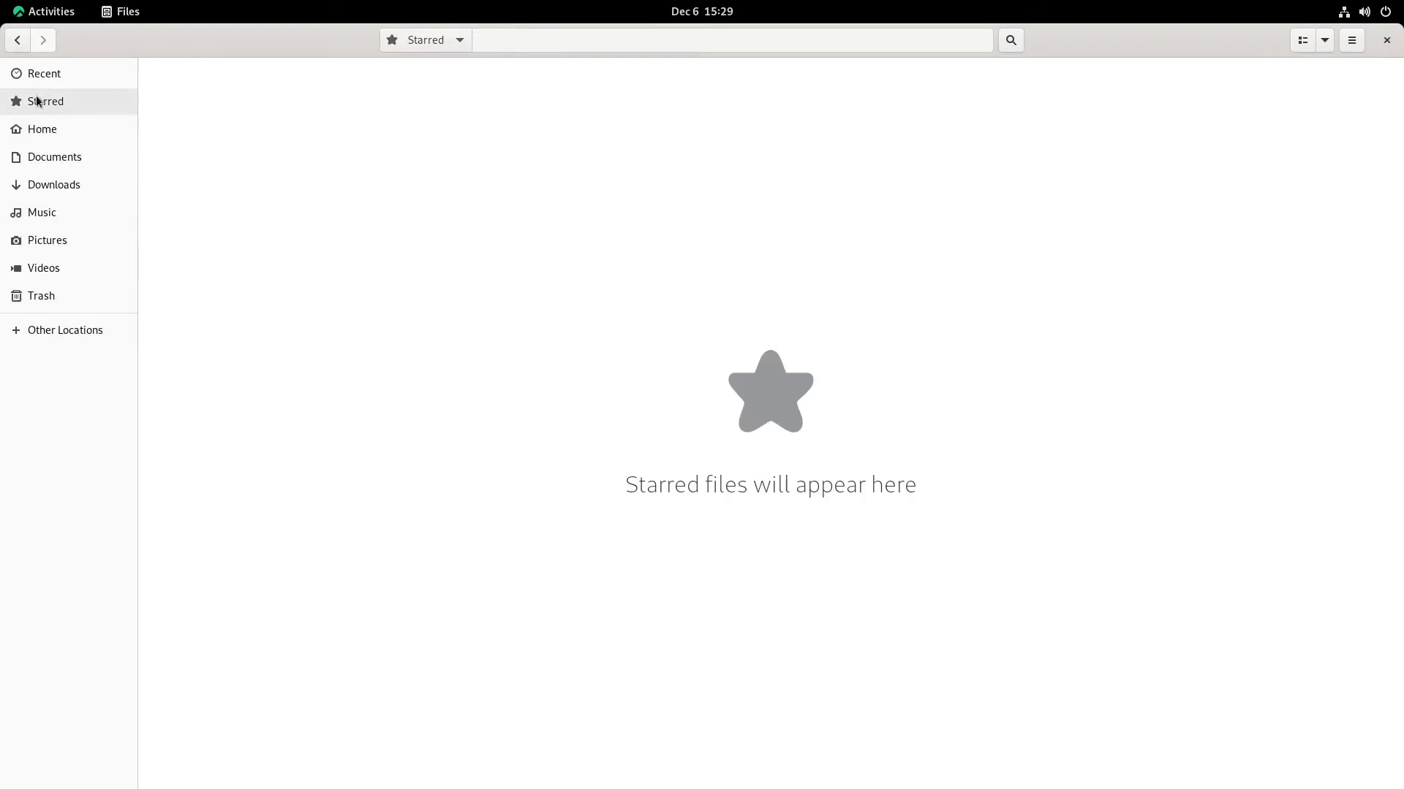
pyautogui.click(48, 138)
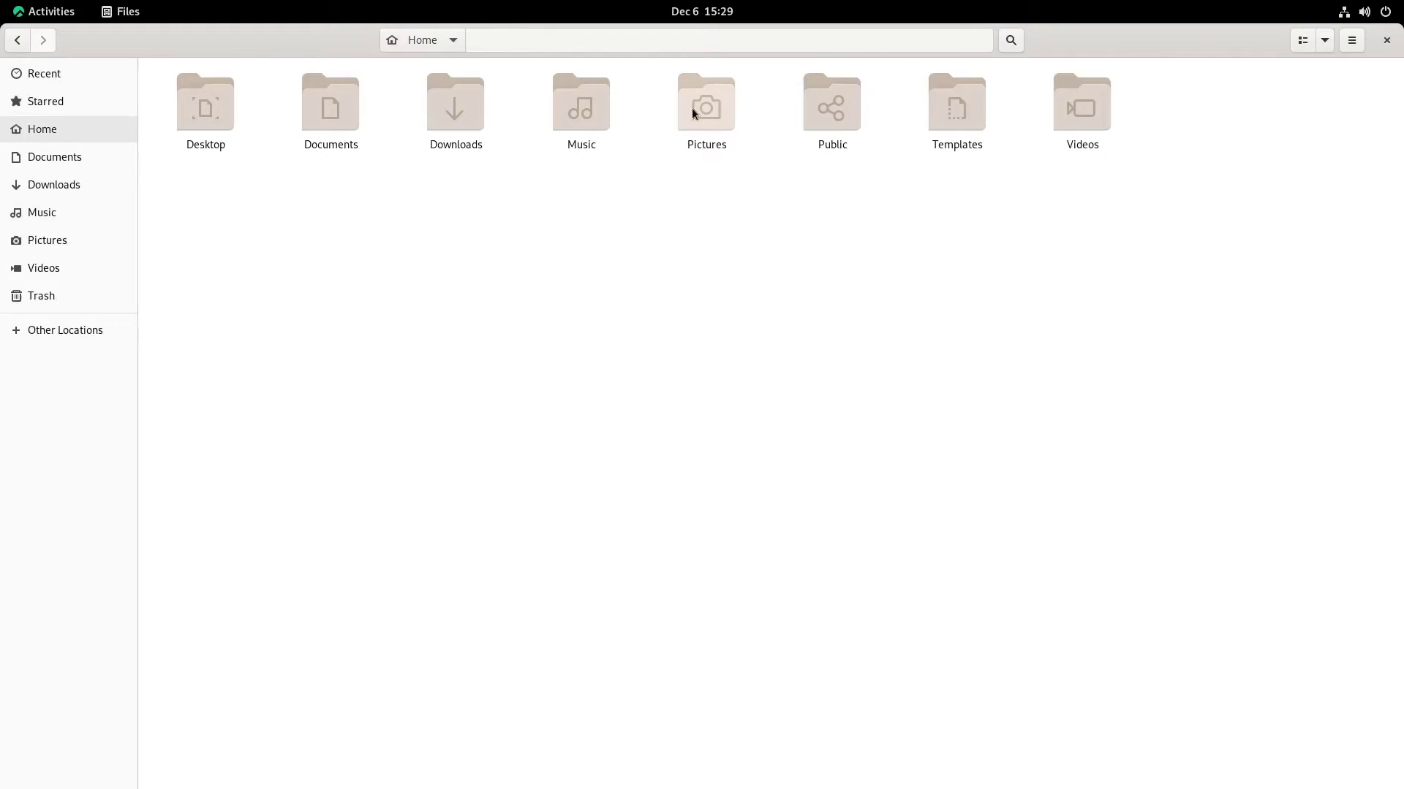
pyautogui.click(458, 116)
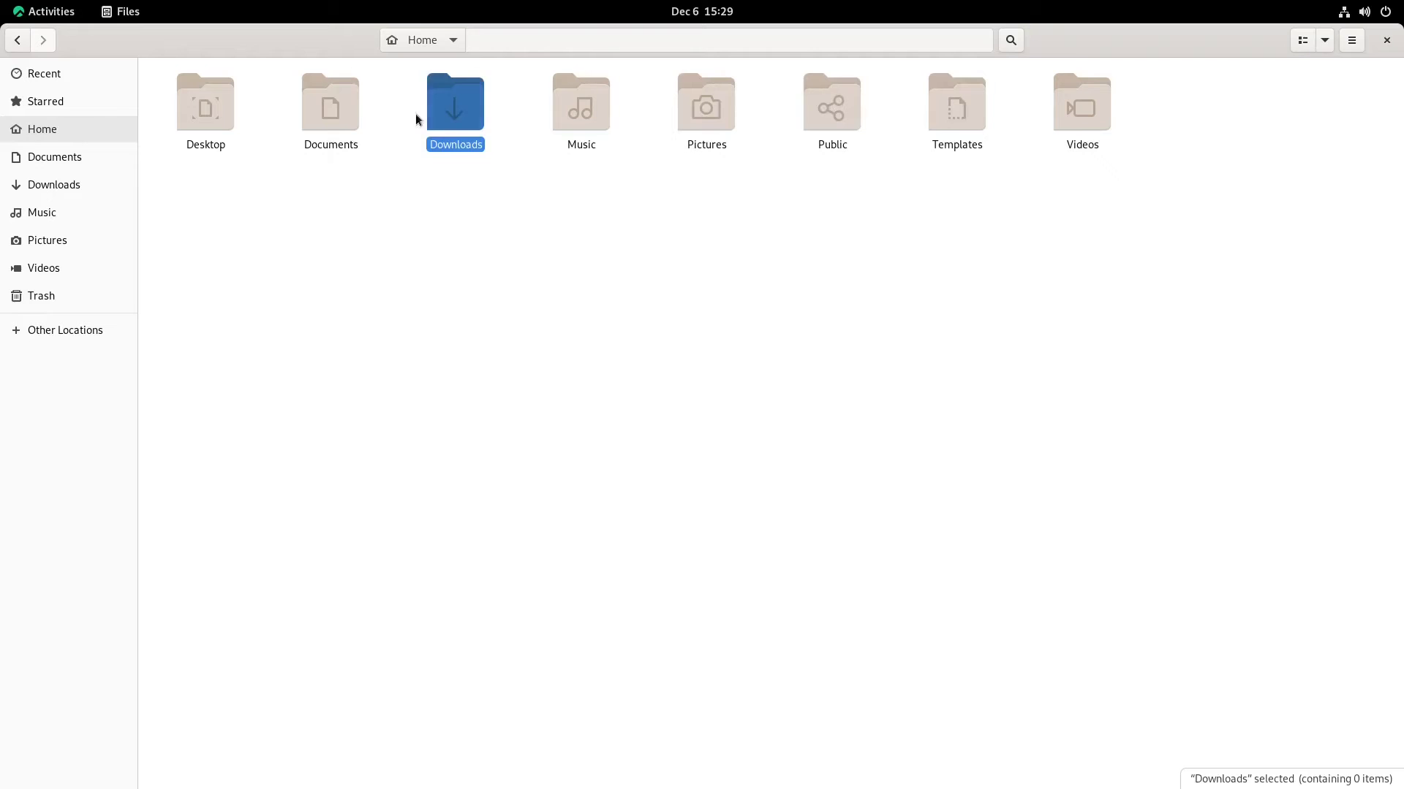
pyautogui.click(329, 109)
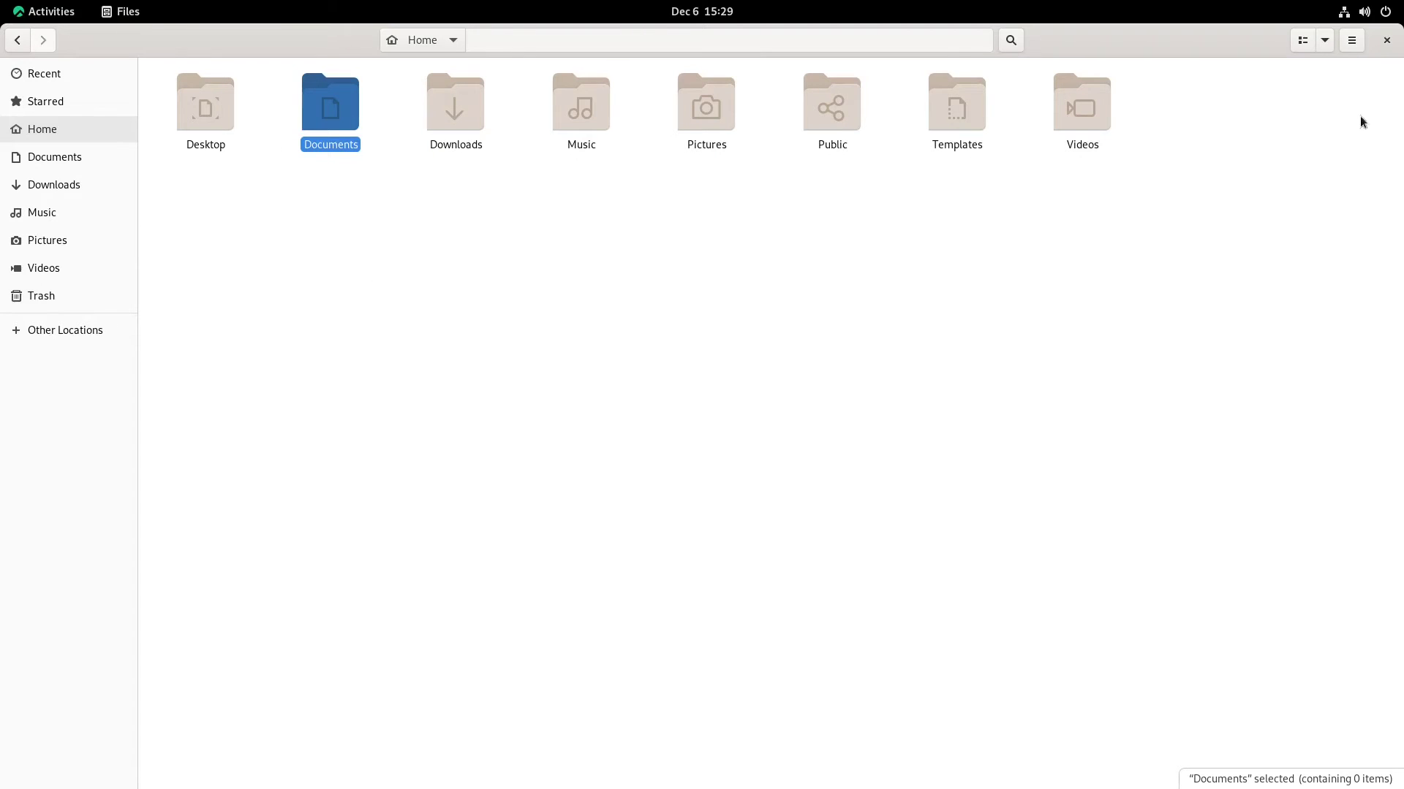
pyautogui.click(1386, 41)
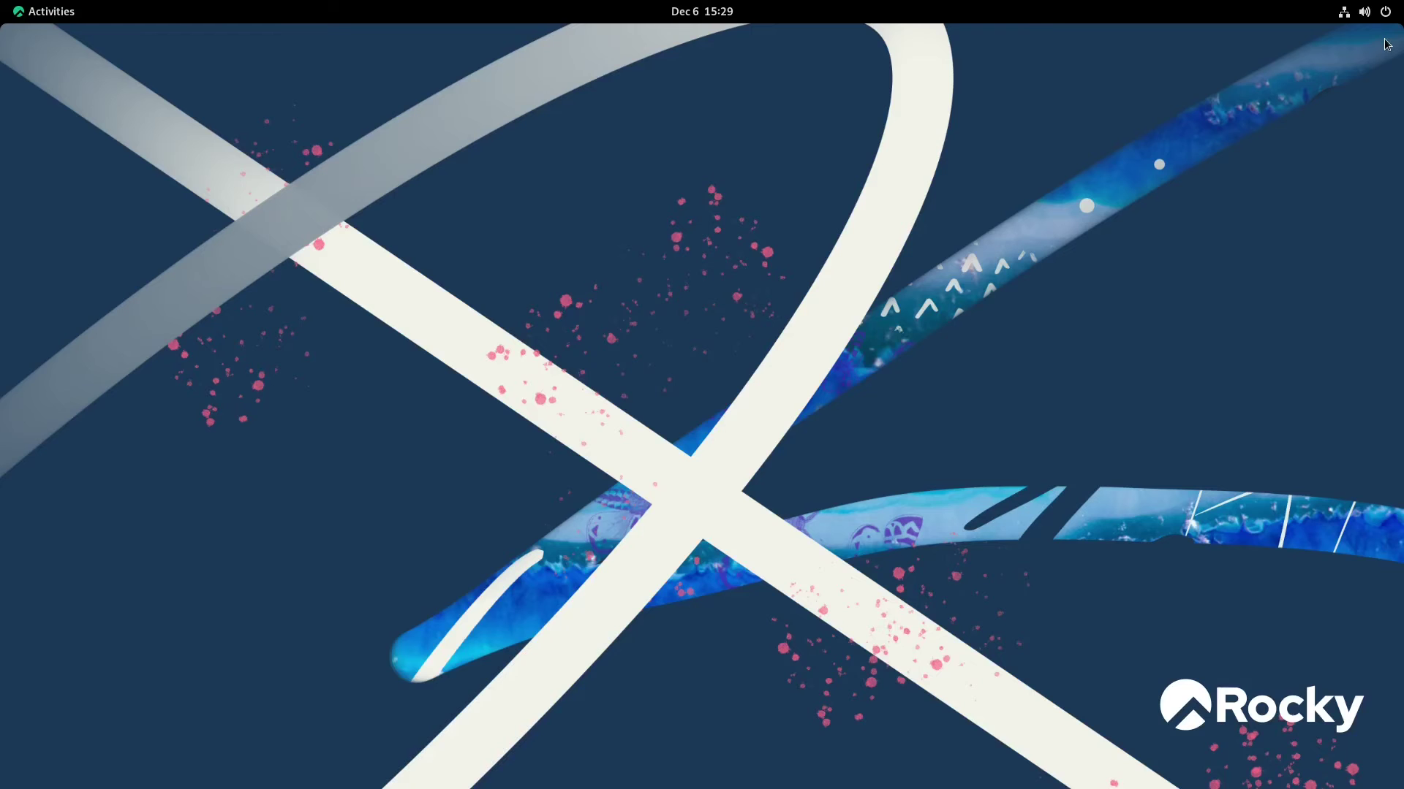
# Launch Firefox full screen and scroll through the rockylinux.org home page
pyautogui.click(37, 12)
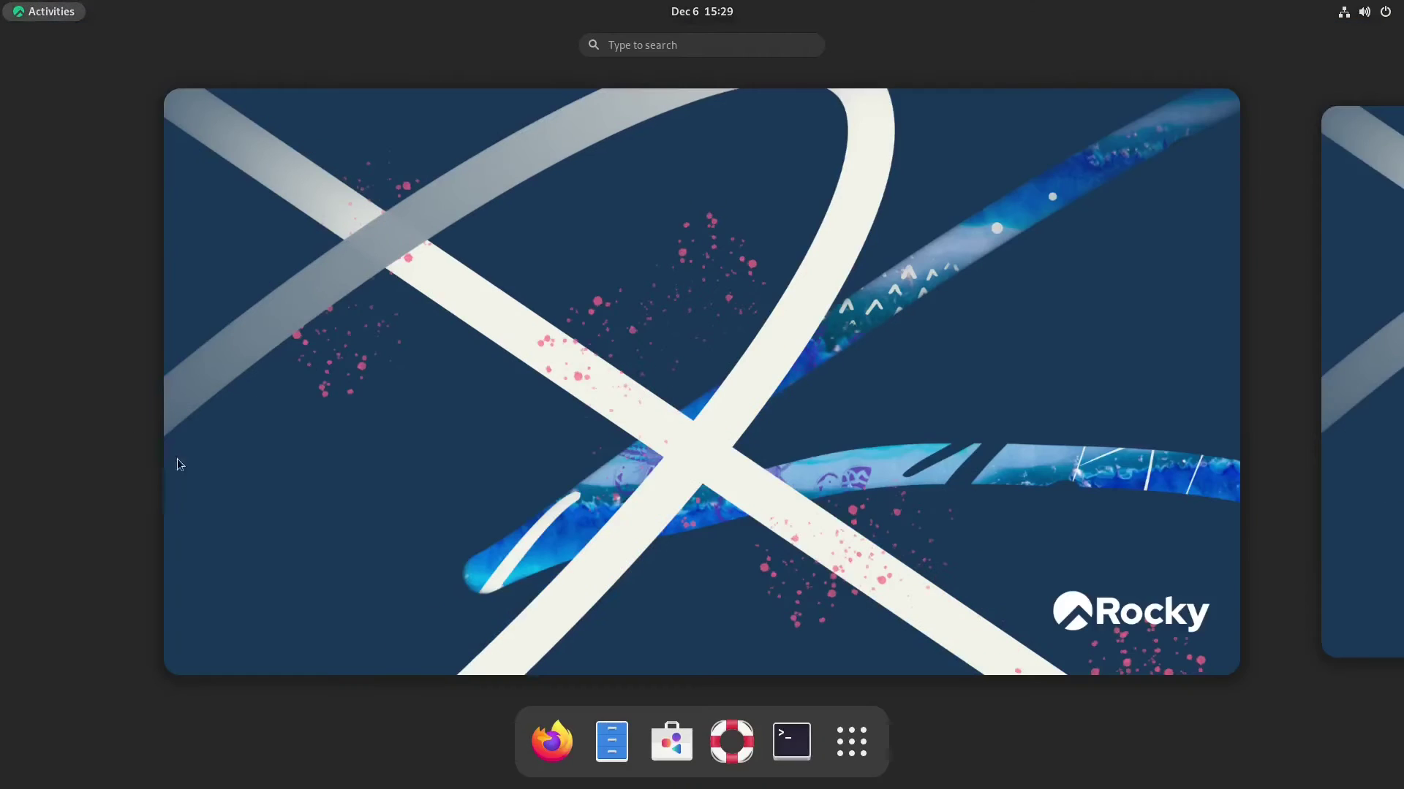
pyautogui.click(552, 741)
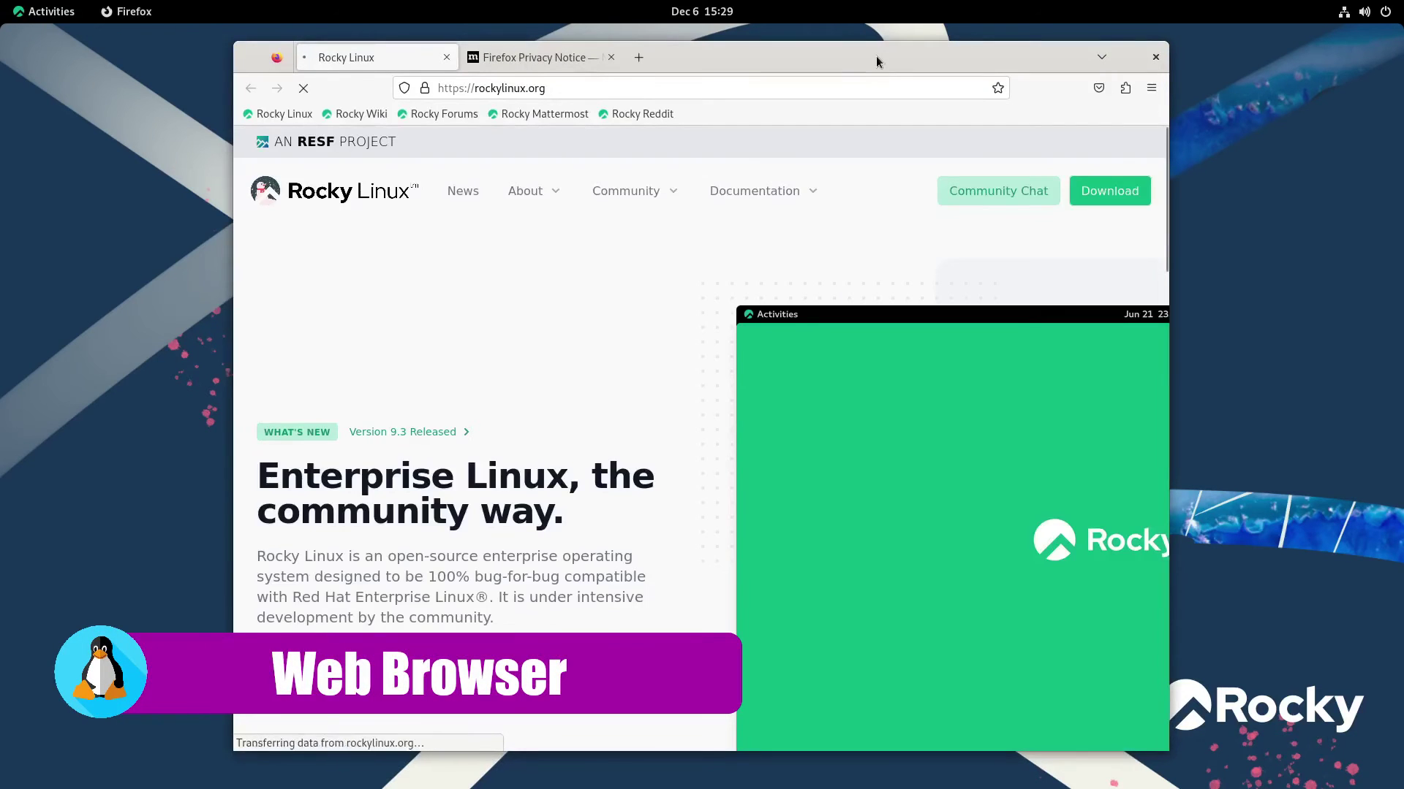
pyautogui.doubleClick(875, 56)
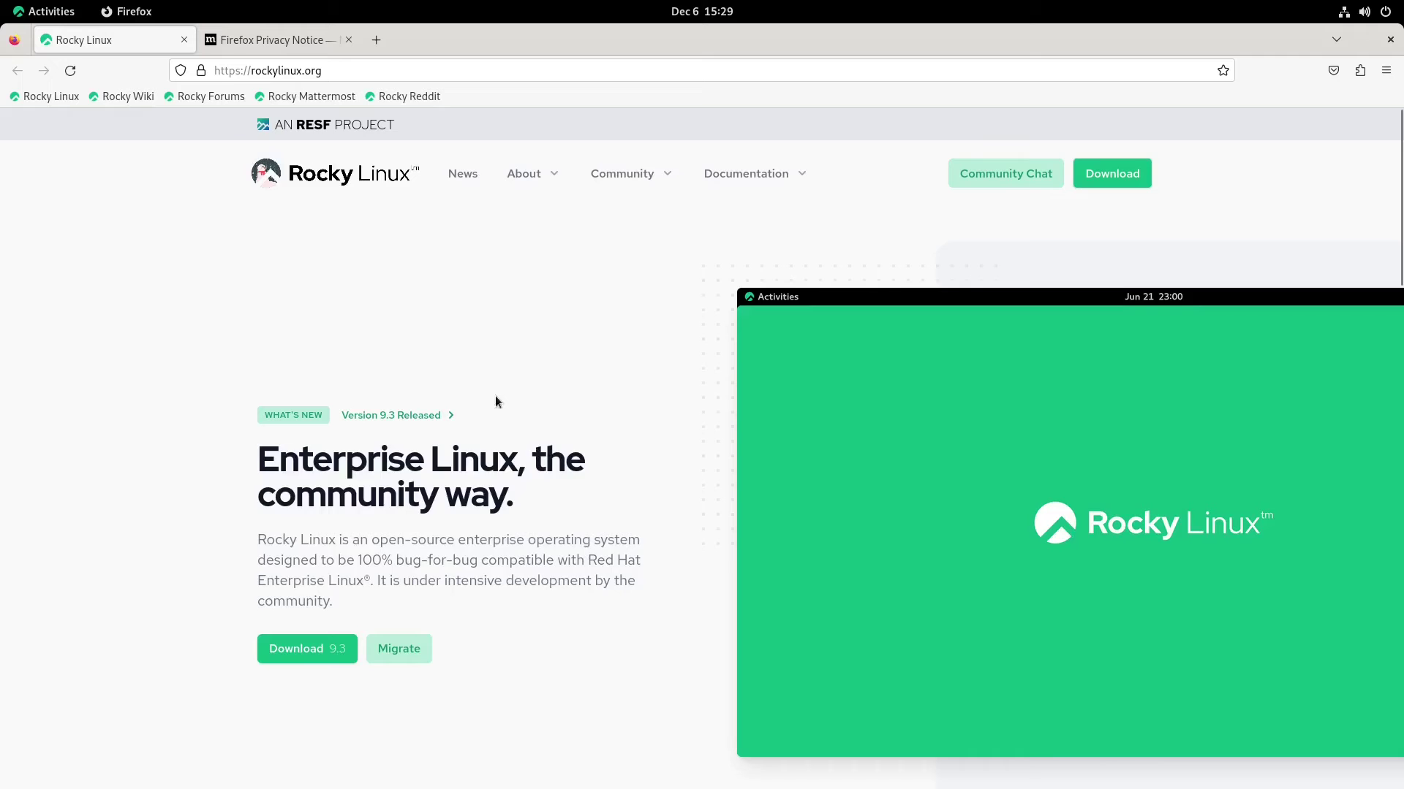
pyautogui.scroll(-4, 633, 436)
pyautogui.scroll(-7, 633, 438)
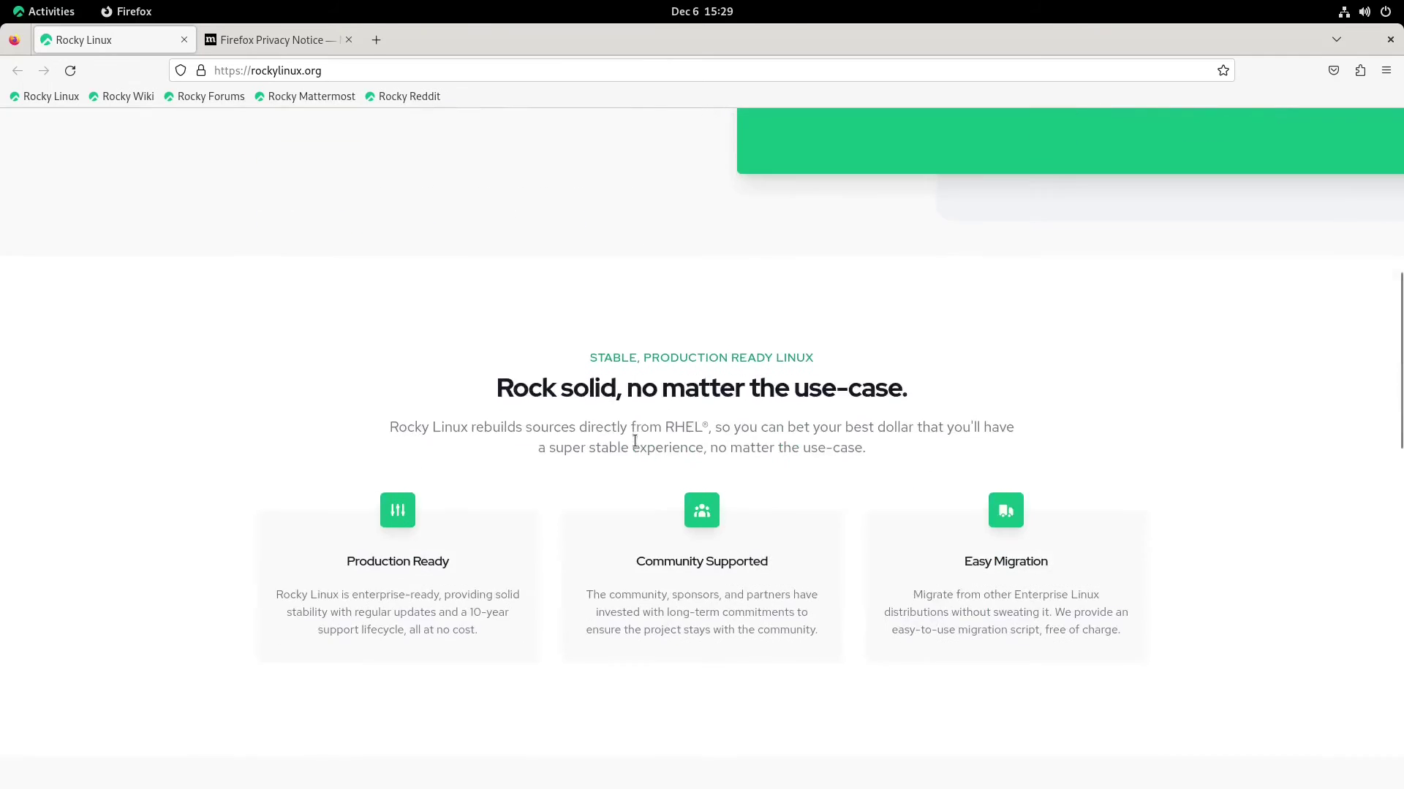
pyautogui.scroll(-3, 630, 460)
pyautogui.scroll(15, 620, 493)
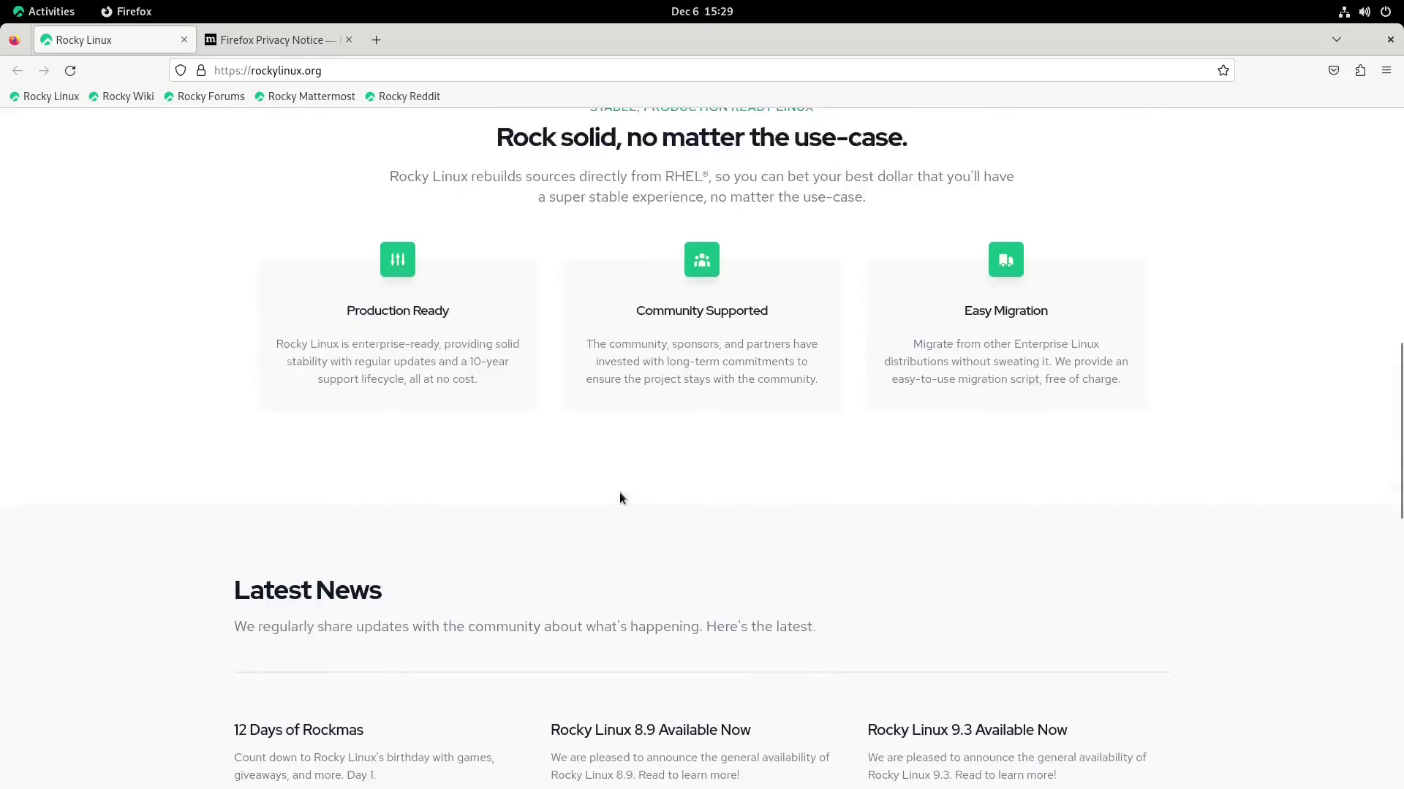
# View the Firefox version (115.4.0esr) in About Firefox, then close that window
pyautogui.click(1386, 70)
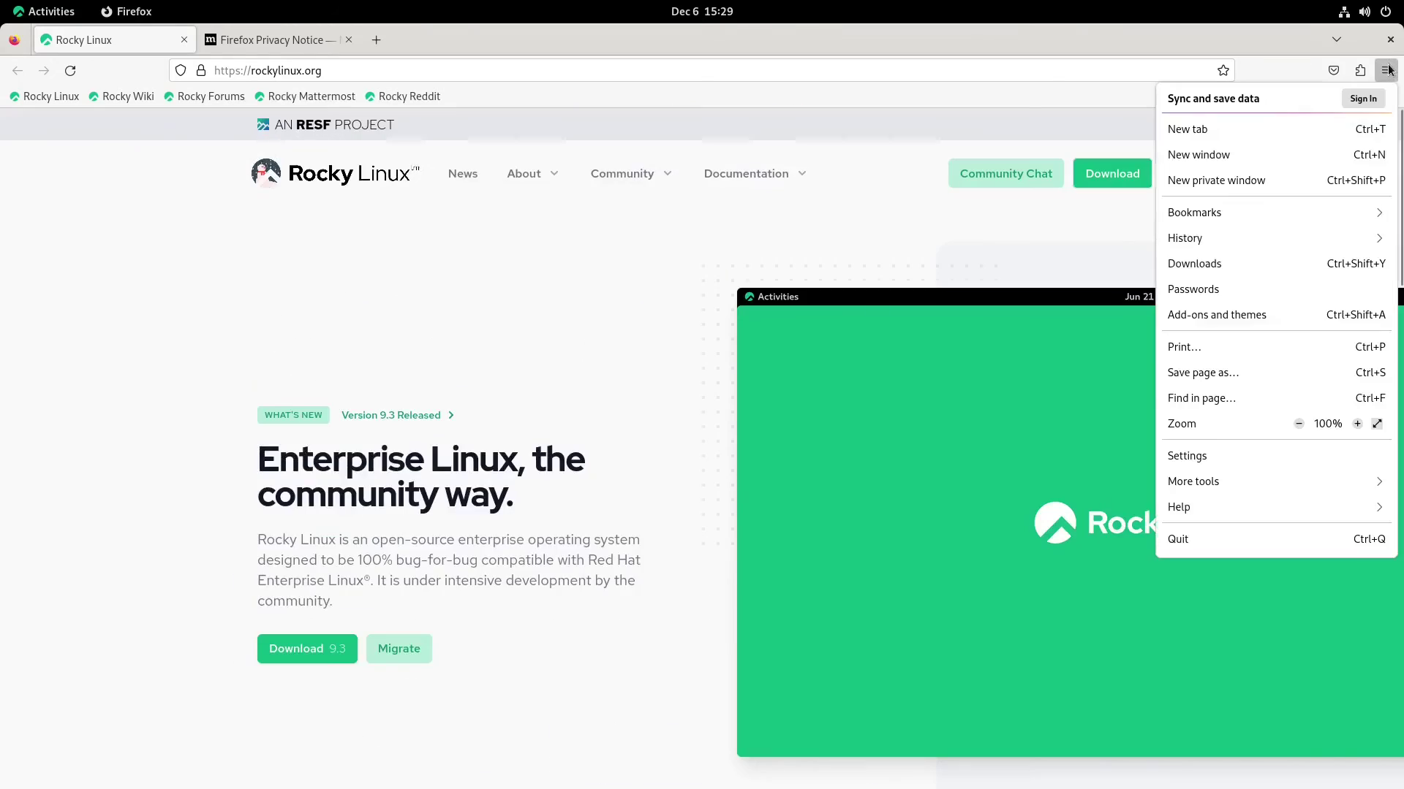
pyautogui.click(1188, 512)
pyautogui.click(1190, 306)
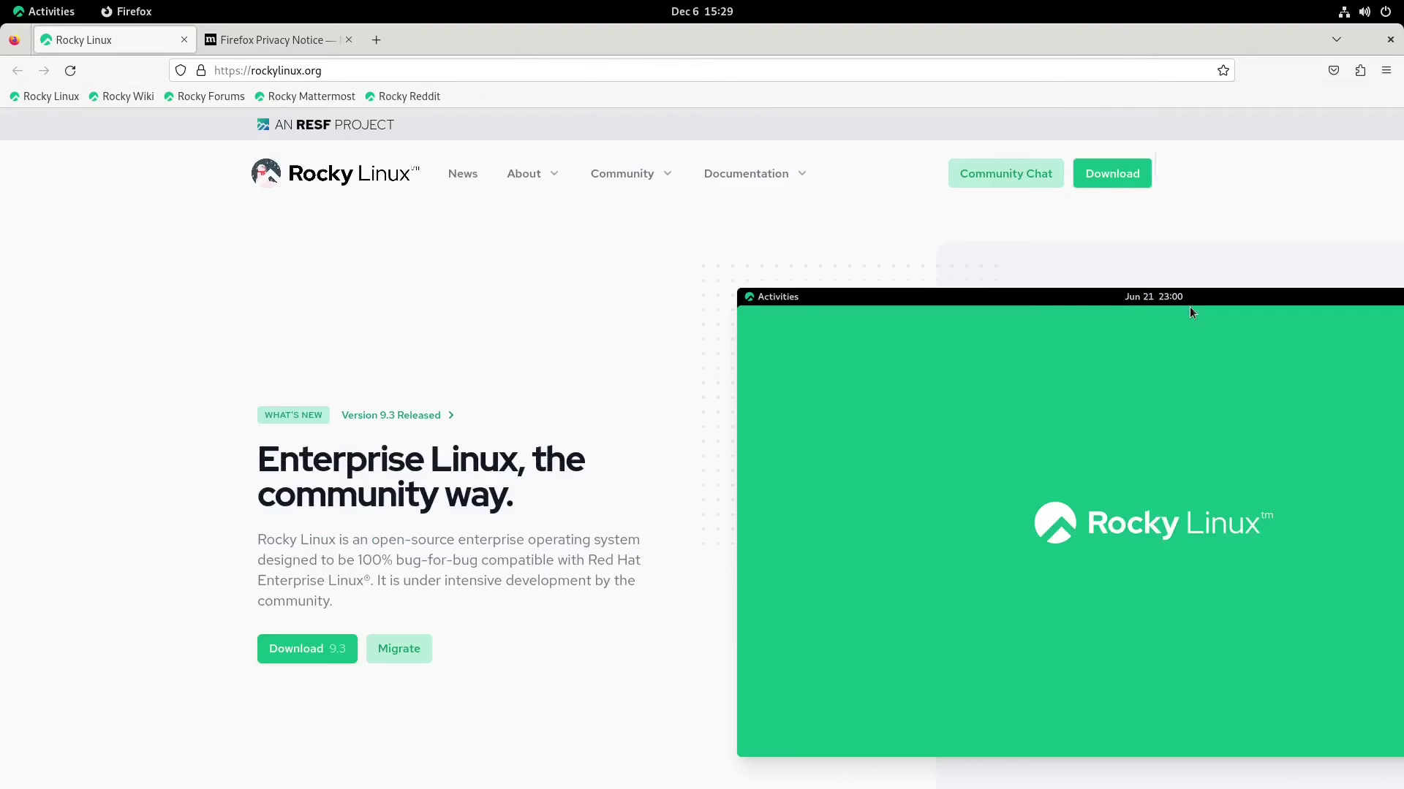
pyautogui.moveTo(485, 71); pyautogui.dragTo(831, 275)
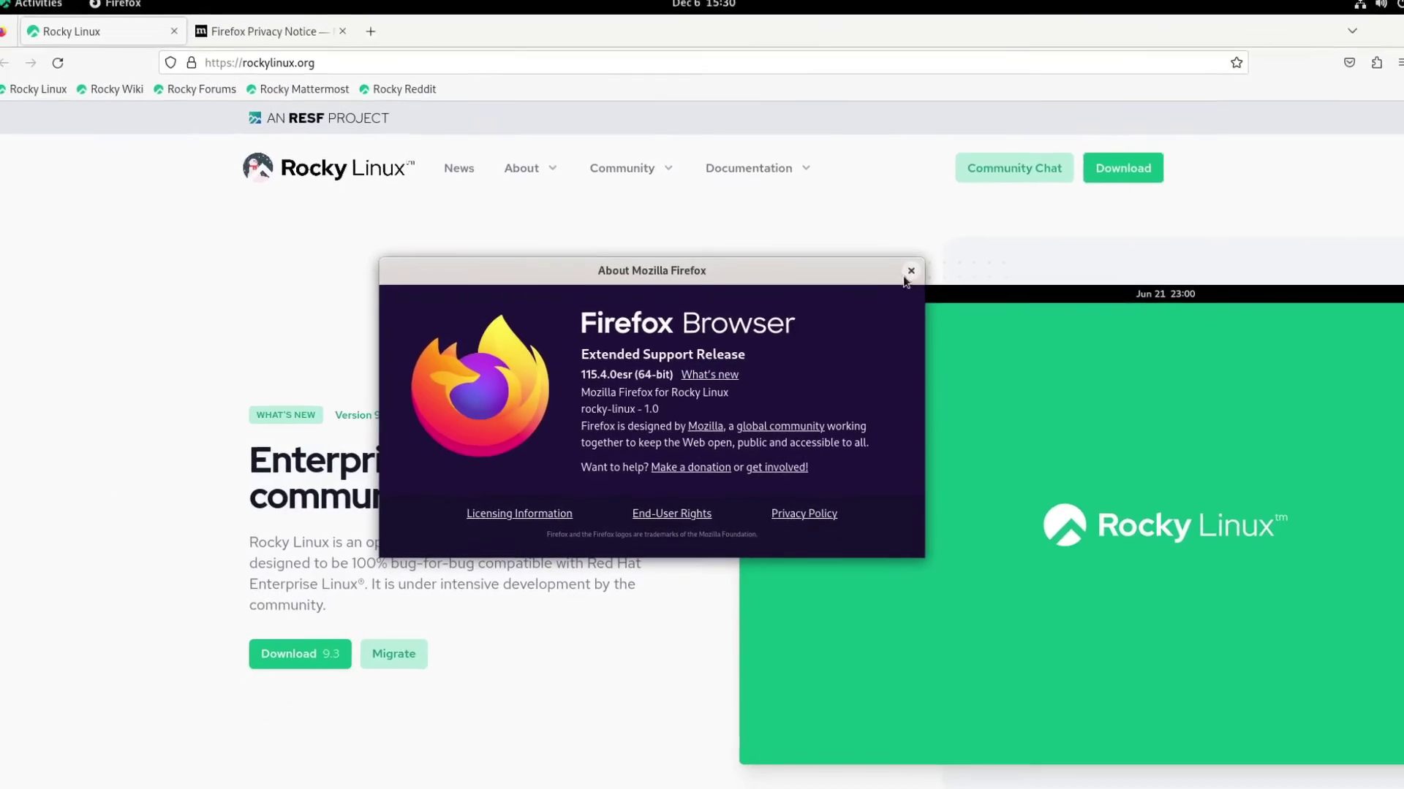
pyautogui.click(903, 276)
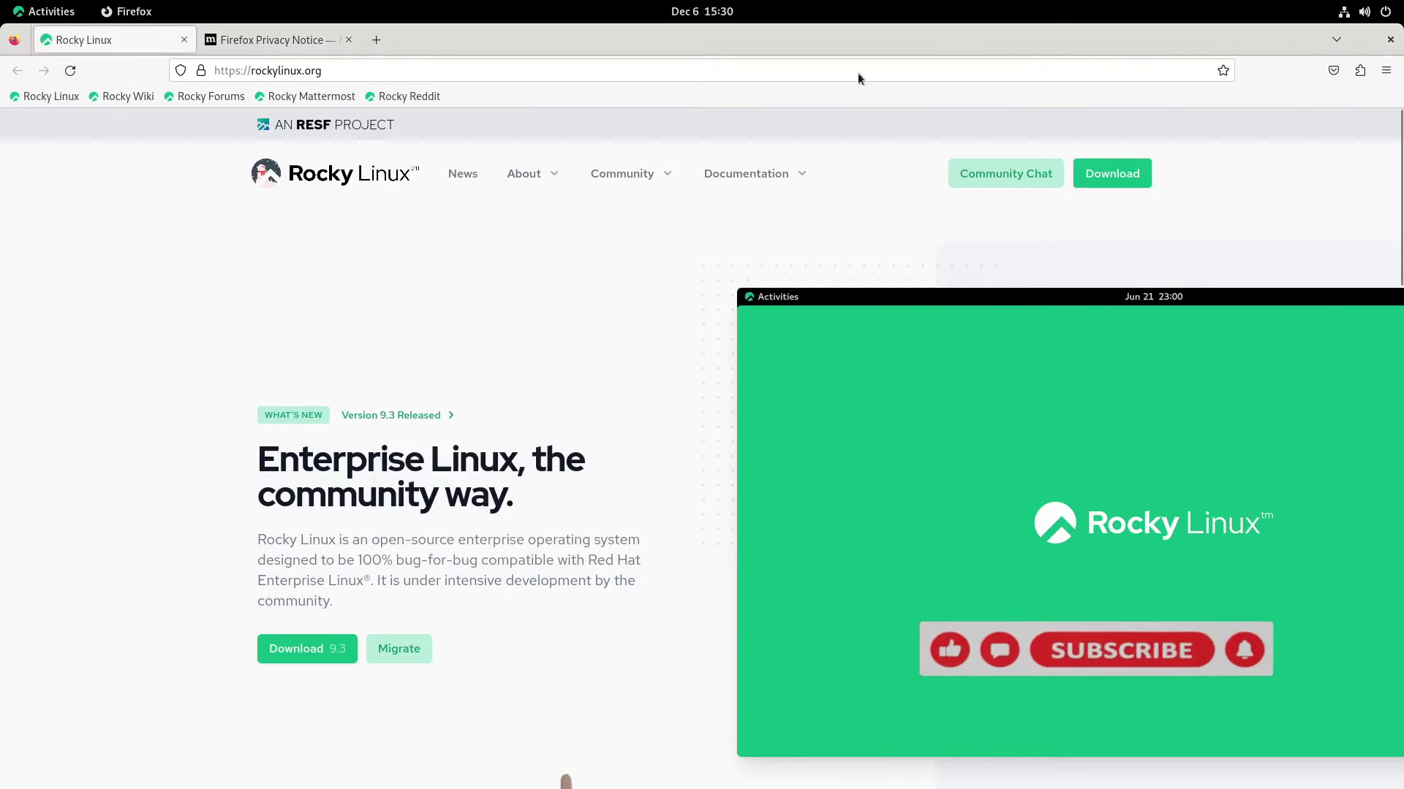
# Quit Firefox and show the app grid listing GNU Image Manipulation Program
pyautogui.click(1390, 39)
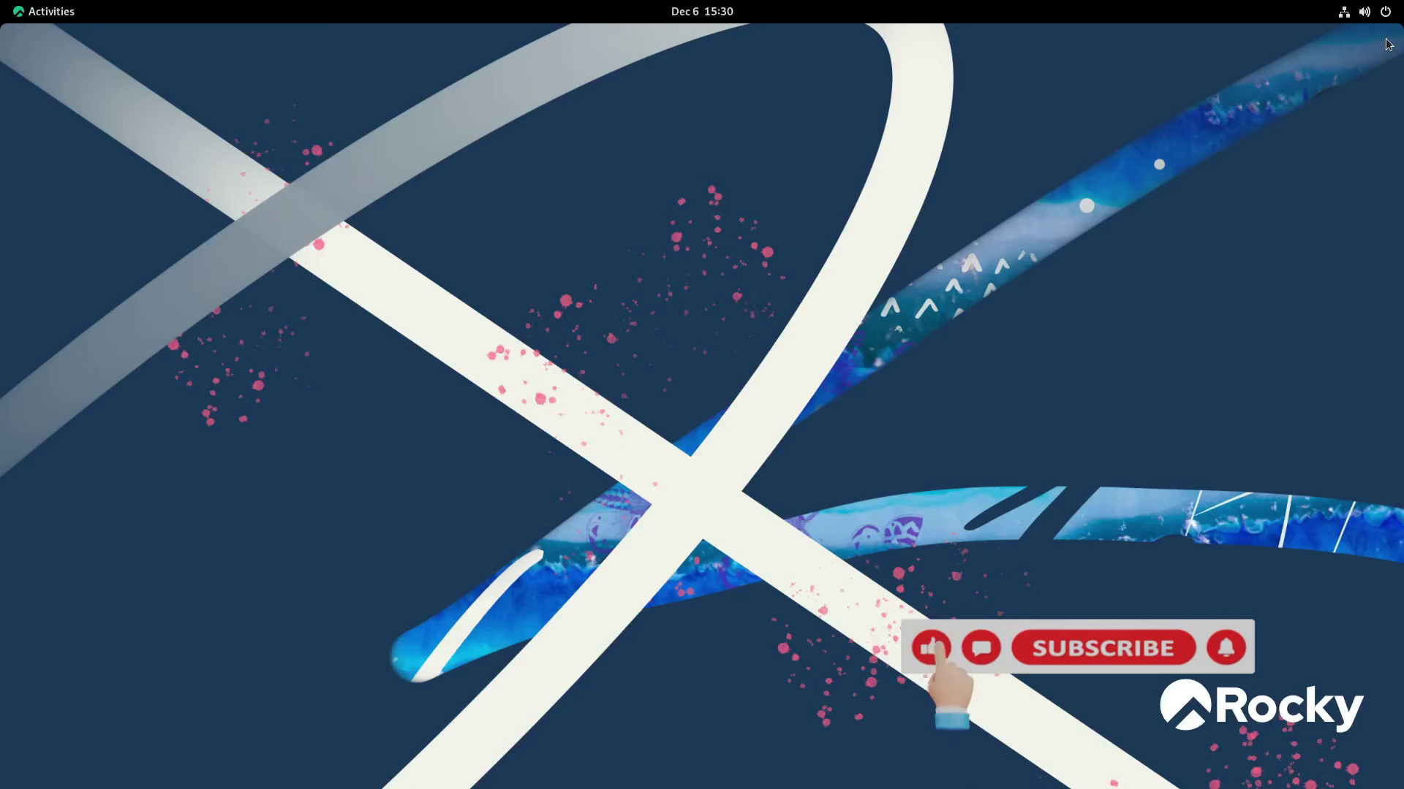
pyautogui.click(16, 9)
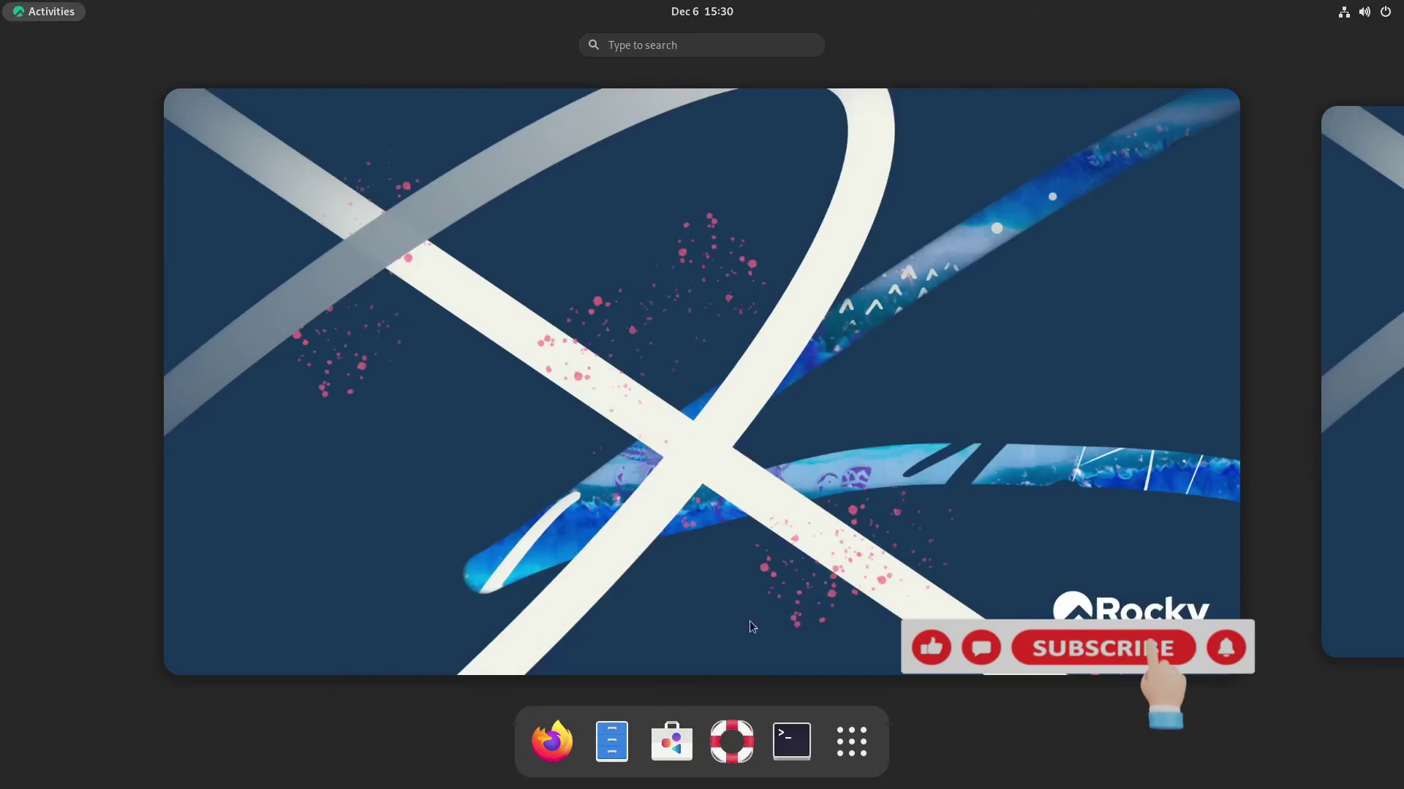
pyautogui.click(861, 754)
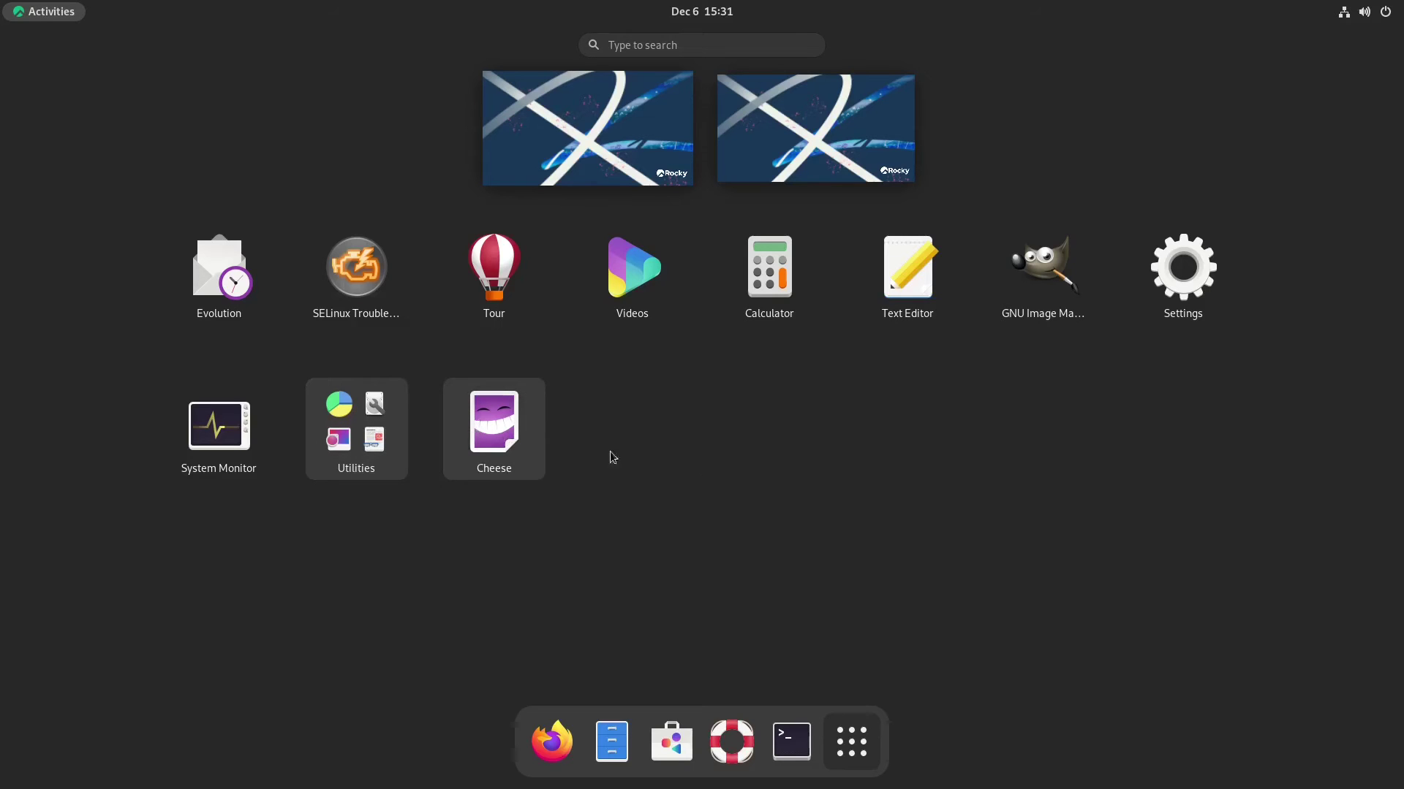
# Launch GIMP full screen, confirm version 2.99.8 in Help > About, then quit it
pyautogui.click(1032, 262)
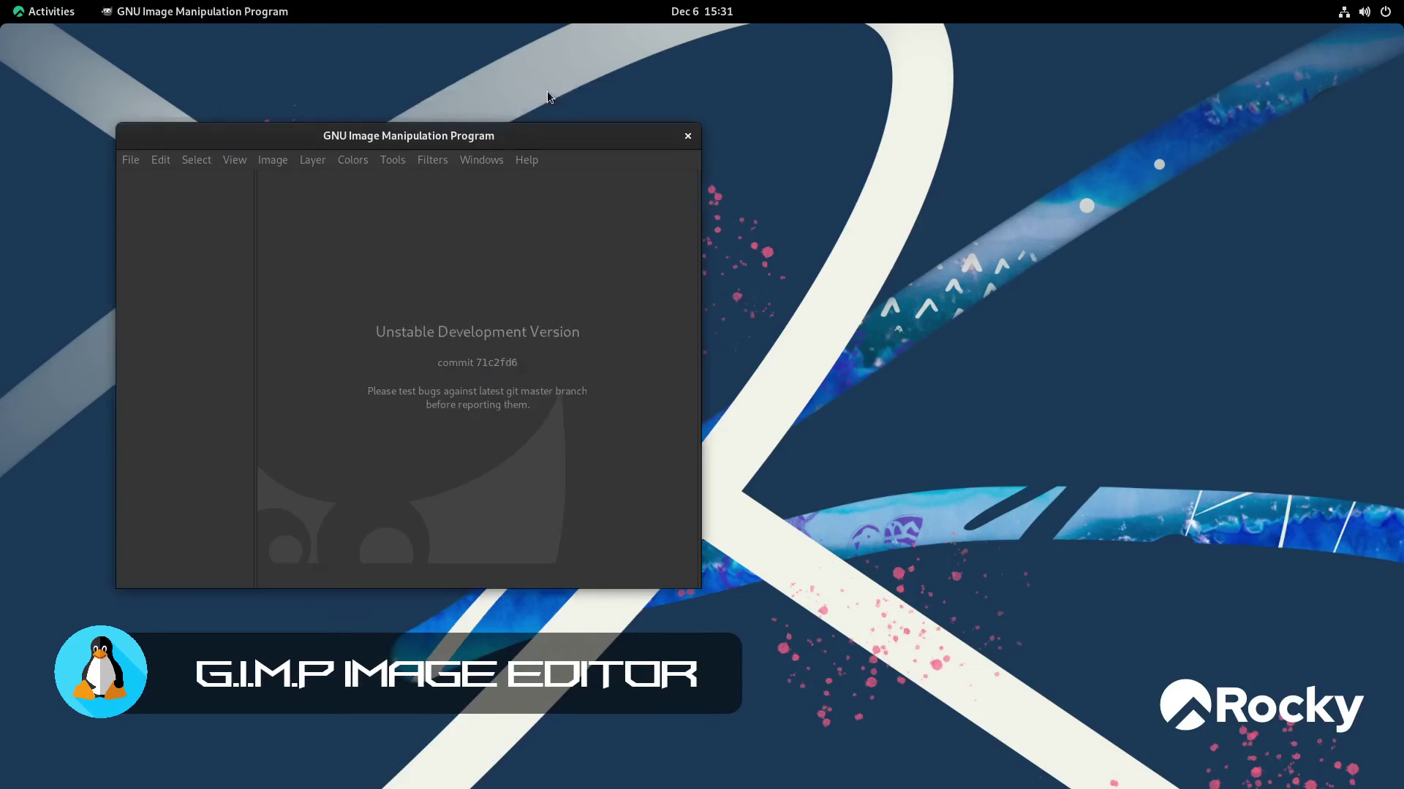
pyautogui.doubleClick(531, 139)
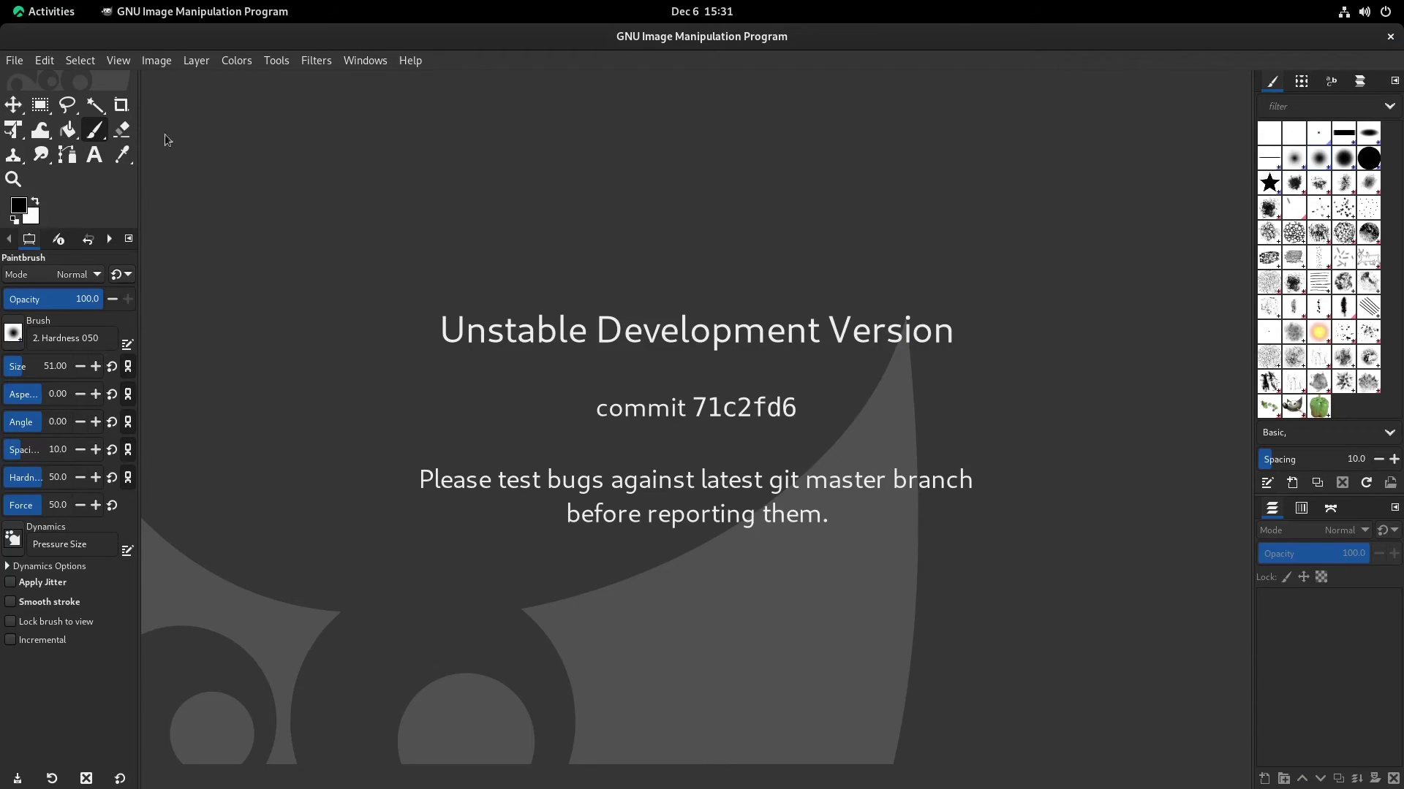
pyautogui.click(410, 62)
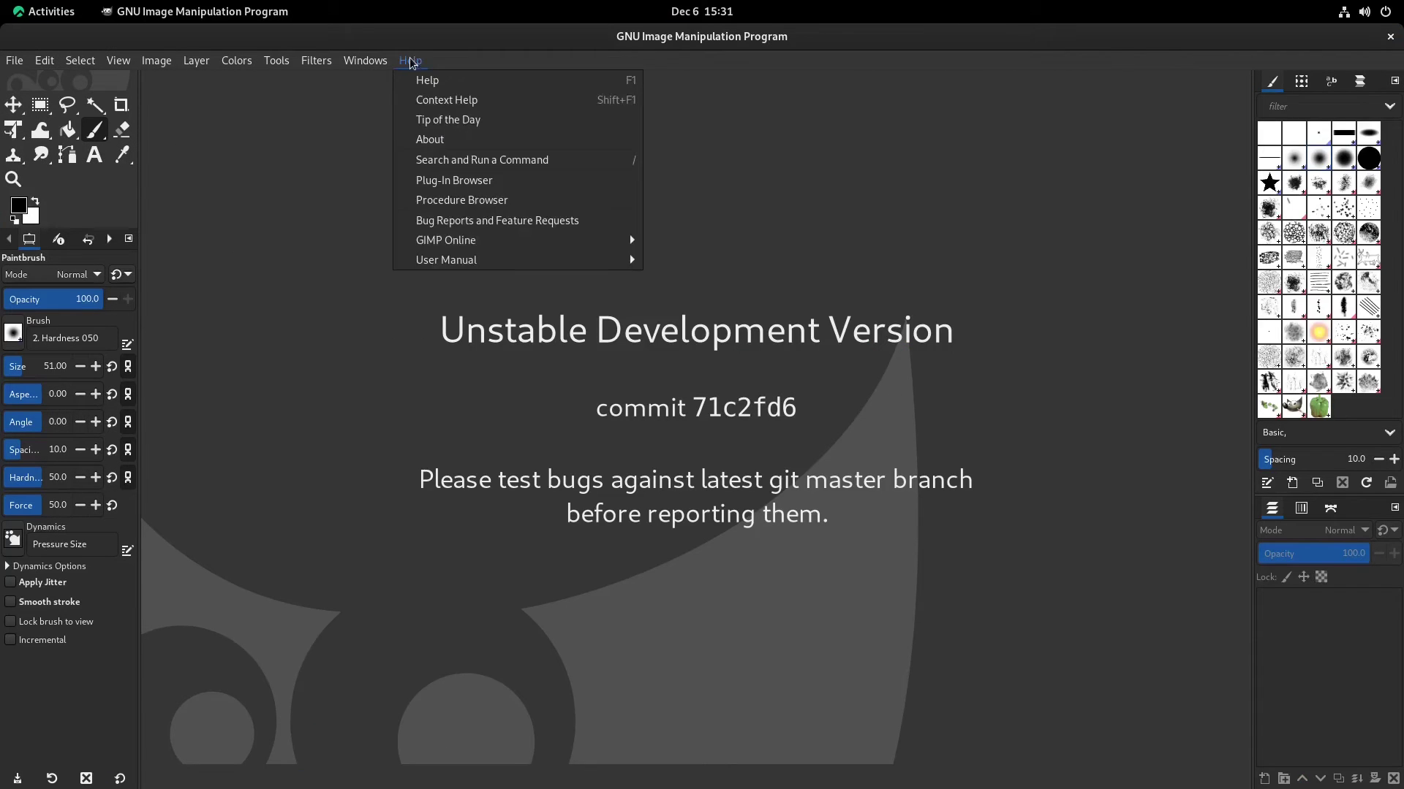
pyautogui.click(429, 139)
pyautogui.moveTo(223, 69); pyautogui.dragTo(683, 217)
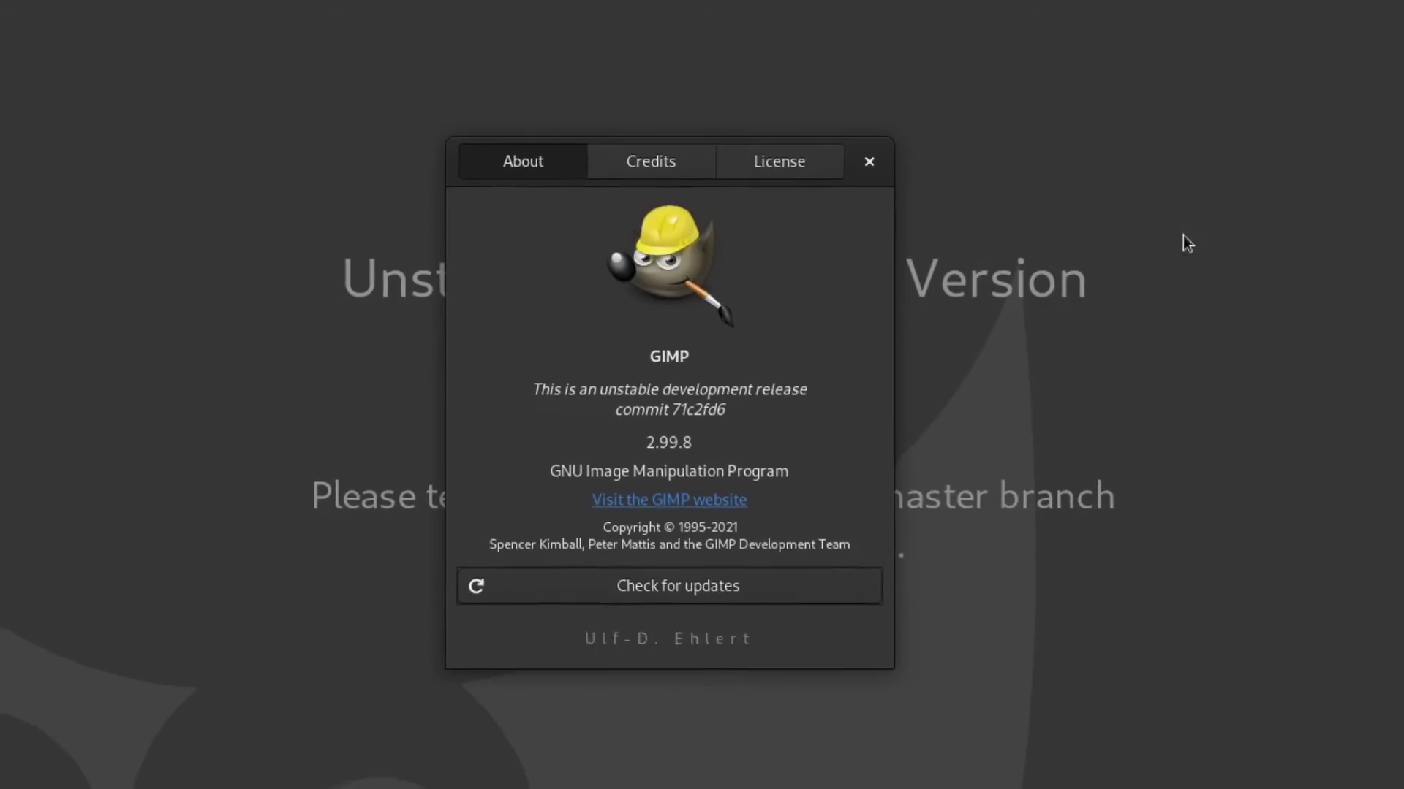
pyautogui.click(896, 125)
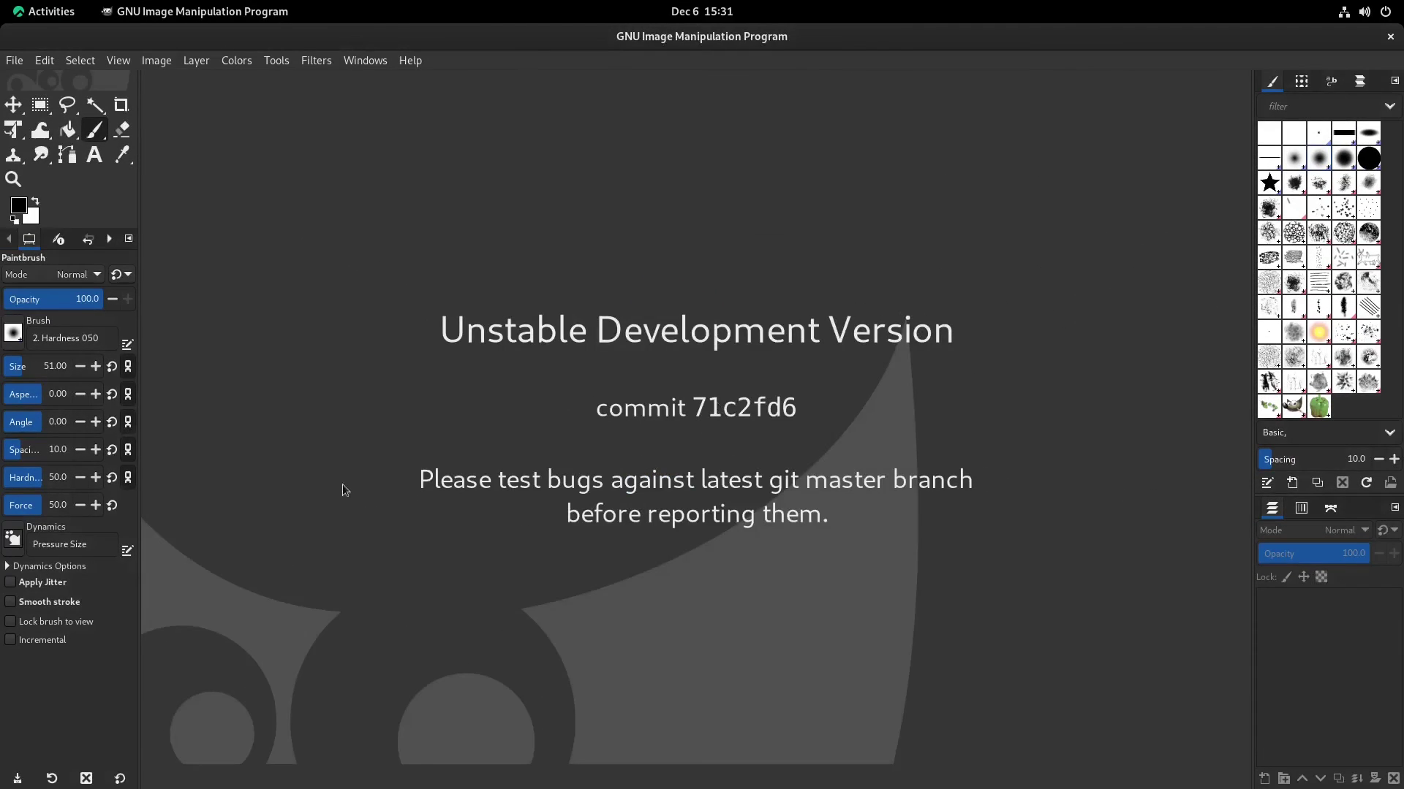
pyautogui.click(1391, 36)
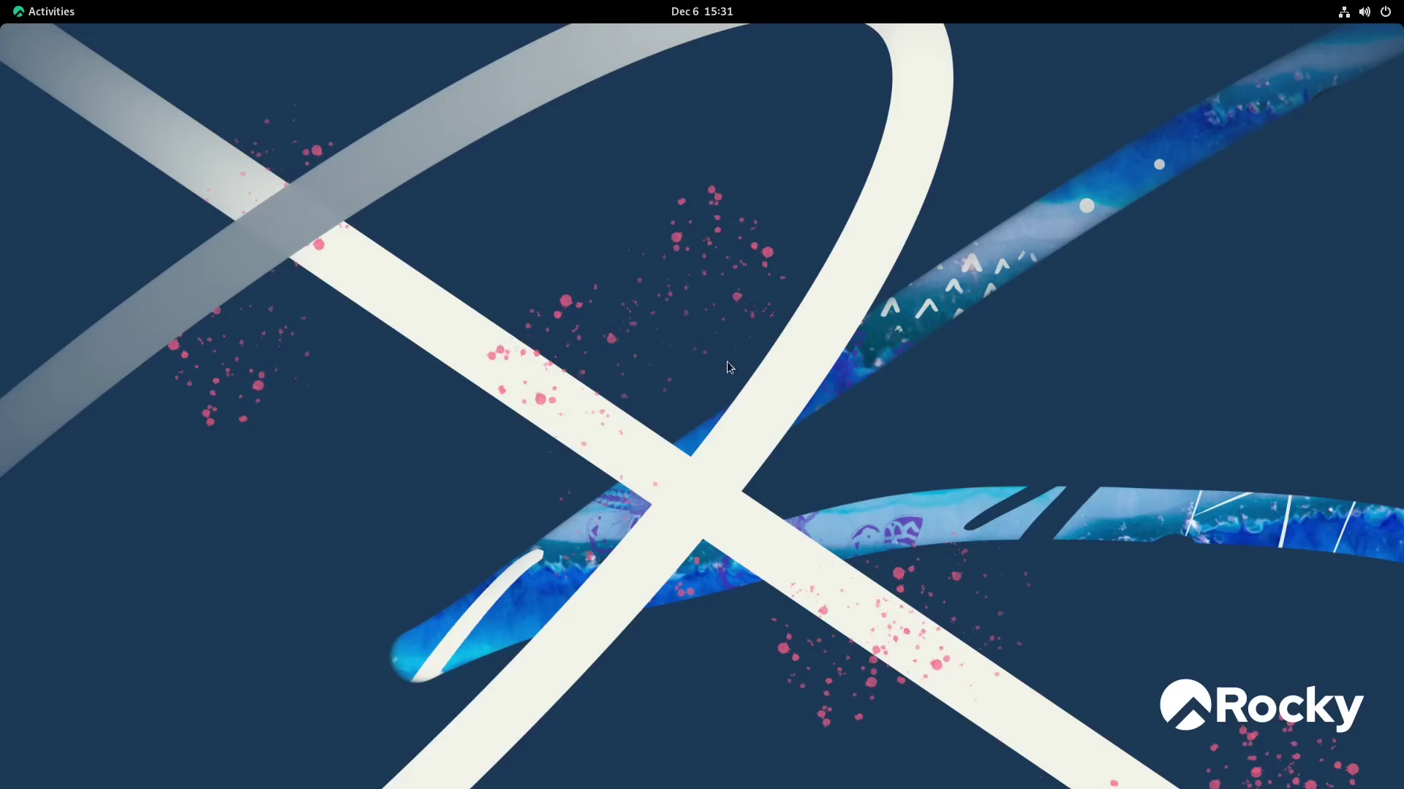
# Open GNOME Settings from the app grid and go to the Background page
pyautogui.click(25, 13)
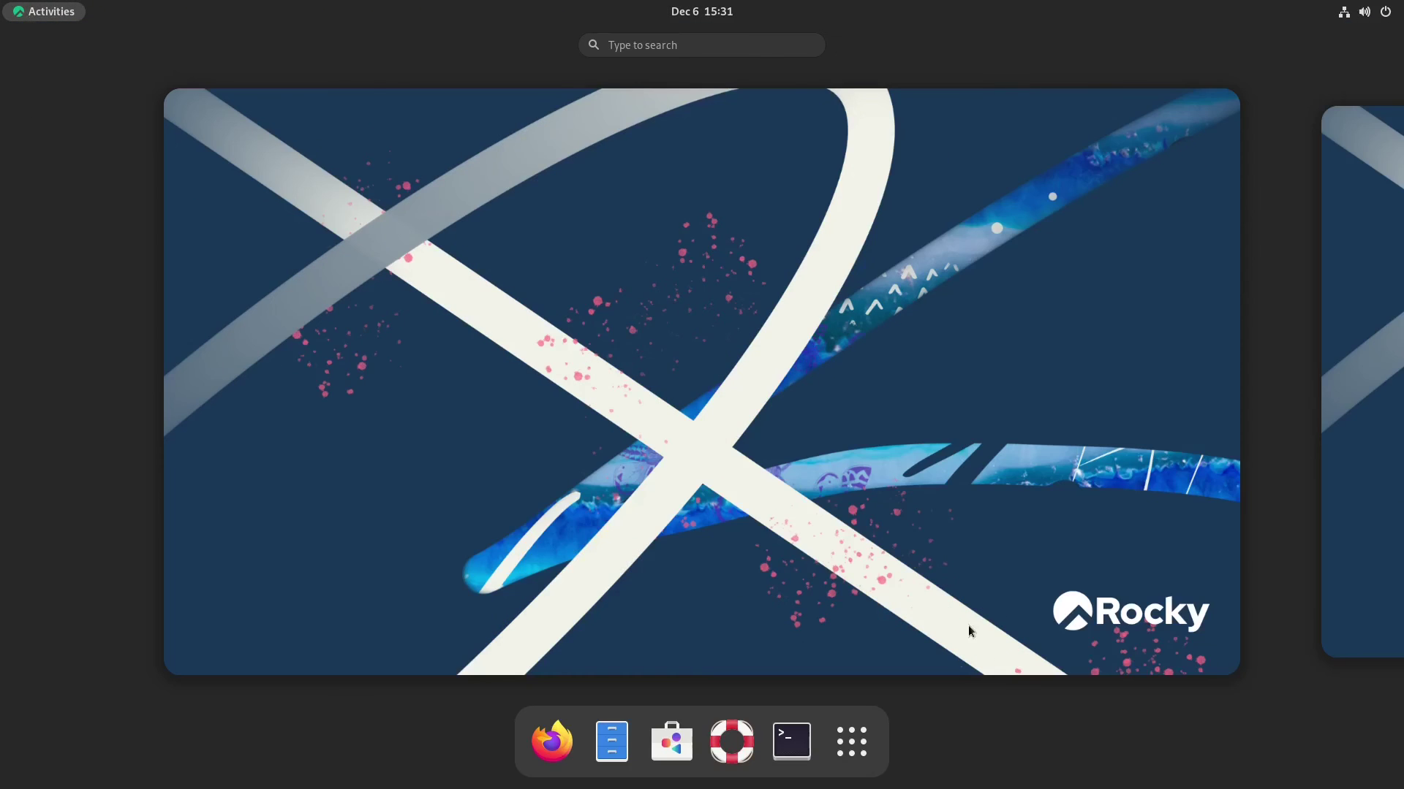
pyautogui.click(852, 746)
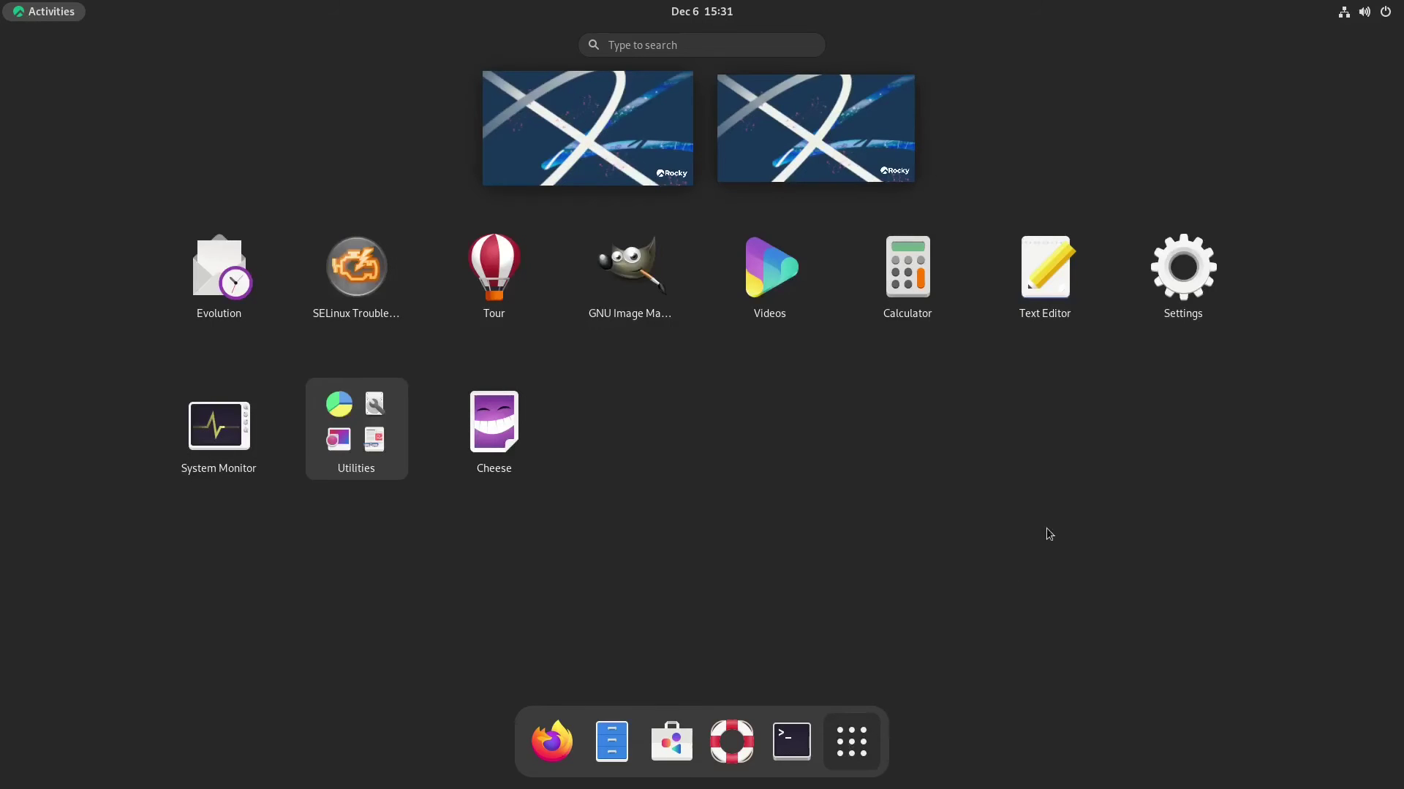
pyautogui.click(1193, 260)
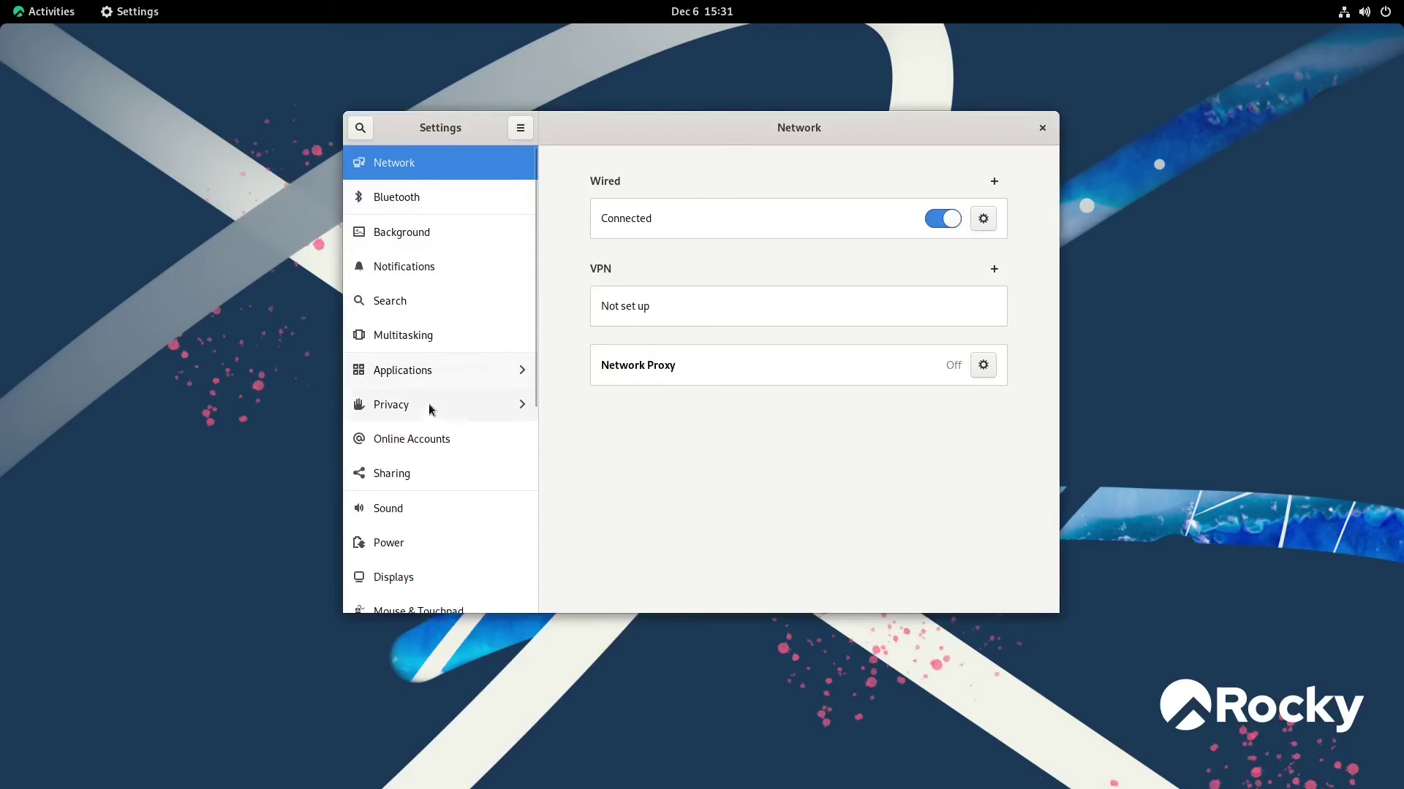
pyautogui.scroll(-3, 480, 468)
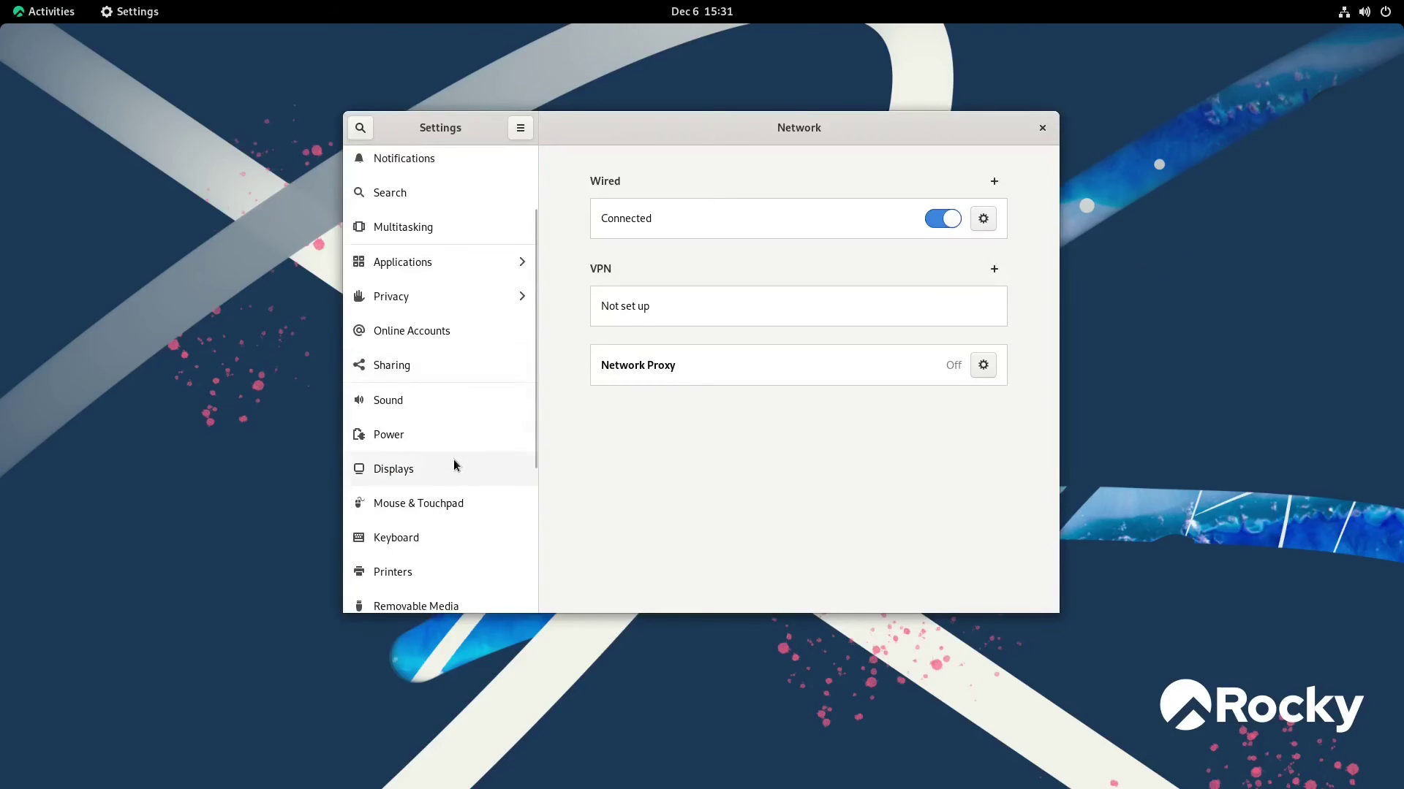
pyautogui.scroll(-6, 453, 459)
pyautogui.scroll(-1, 454, 459)
pyautogui.scroll(10, 449, 459)
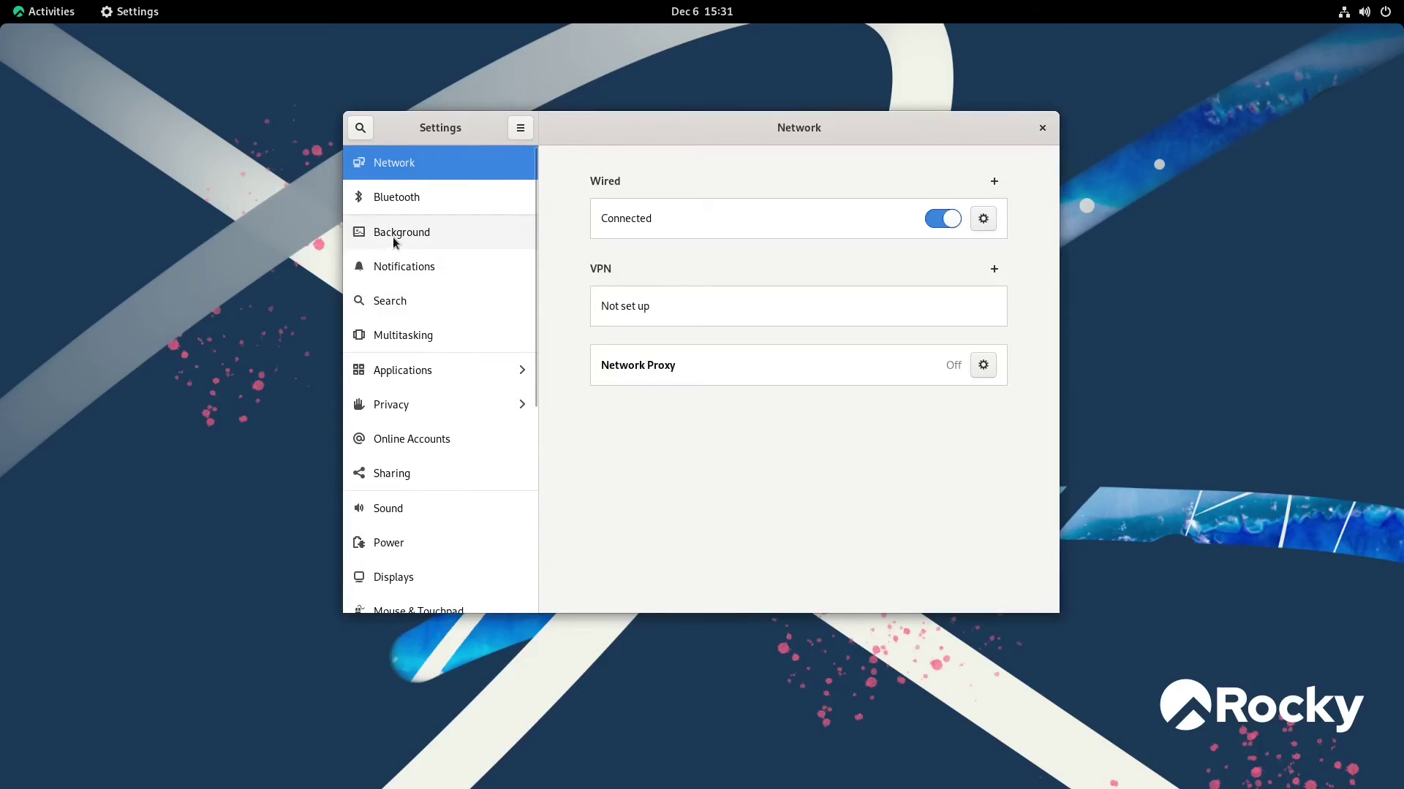
pyautogui.click(394, 243)
pyautogui.moveTo(664, 125); pyautogui.dragTo(984, 52)
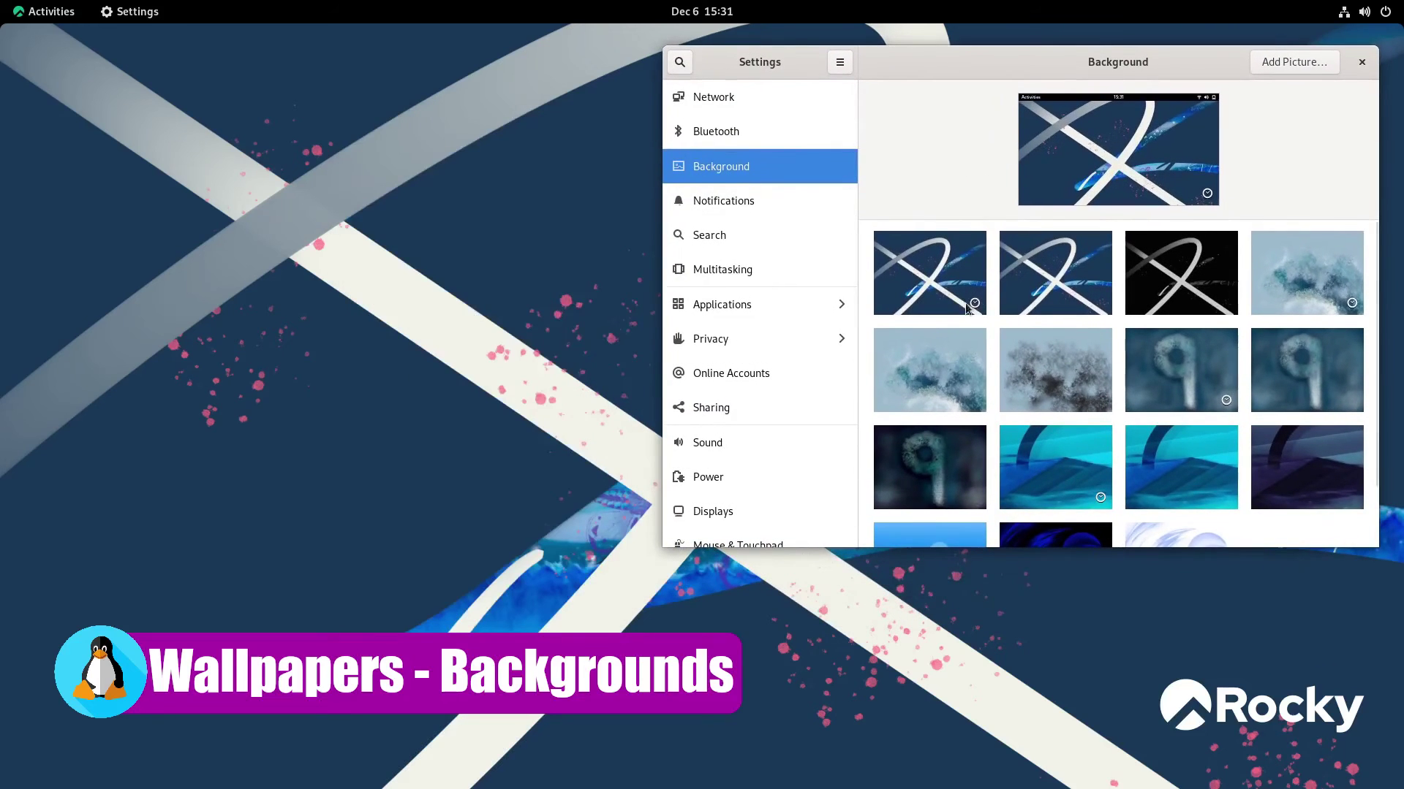
# Try several blue wallpapers, settle on the blue mountains image, and close Settings
pyautogui.click(1010, 290)
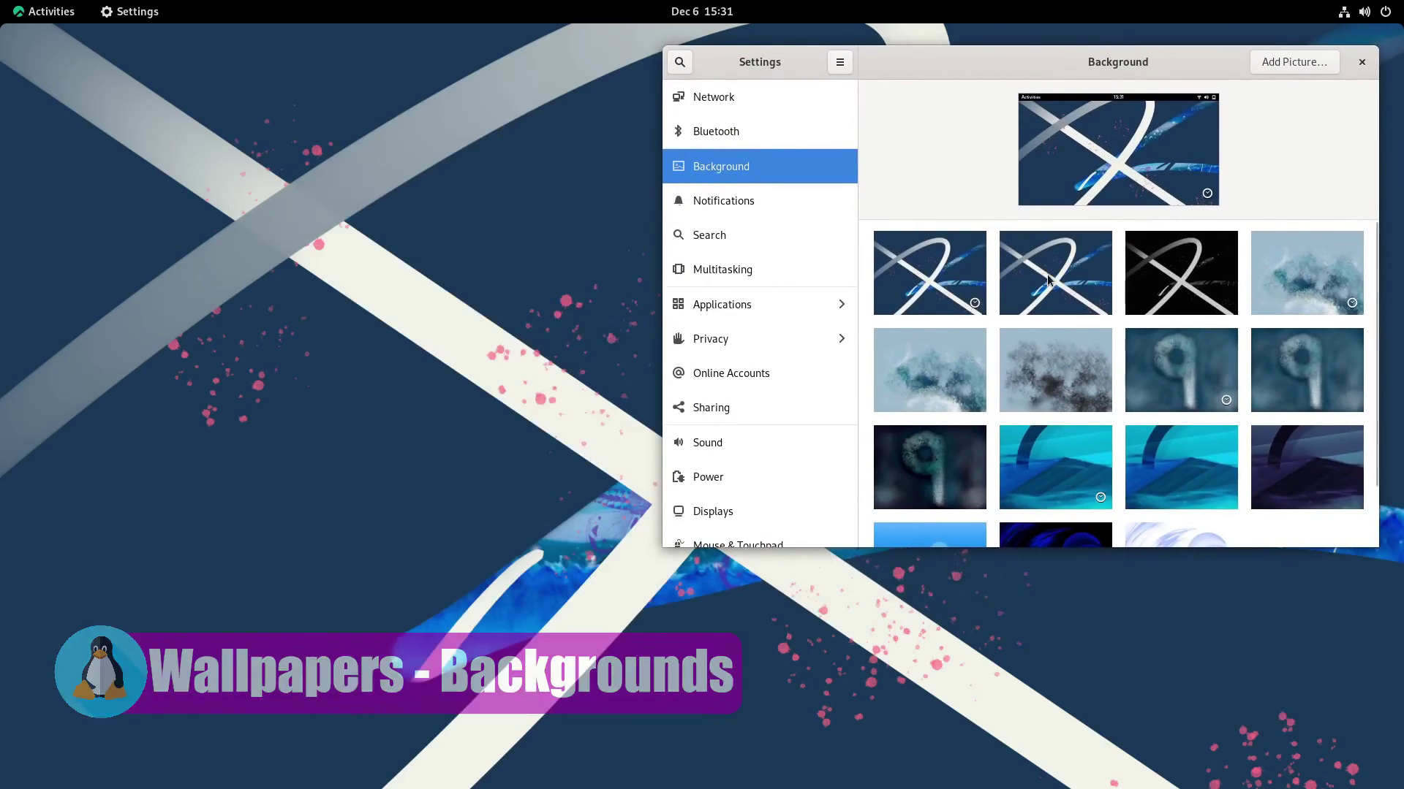
pyautogui.click(1196, 278)
pyautogui.click(1309, 260)
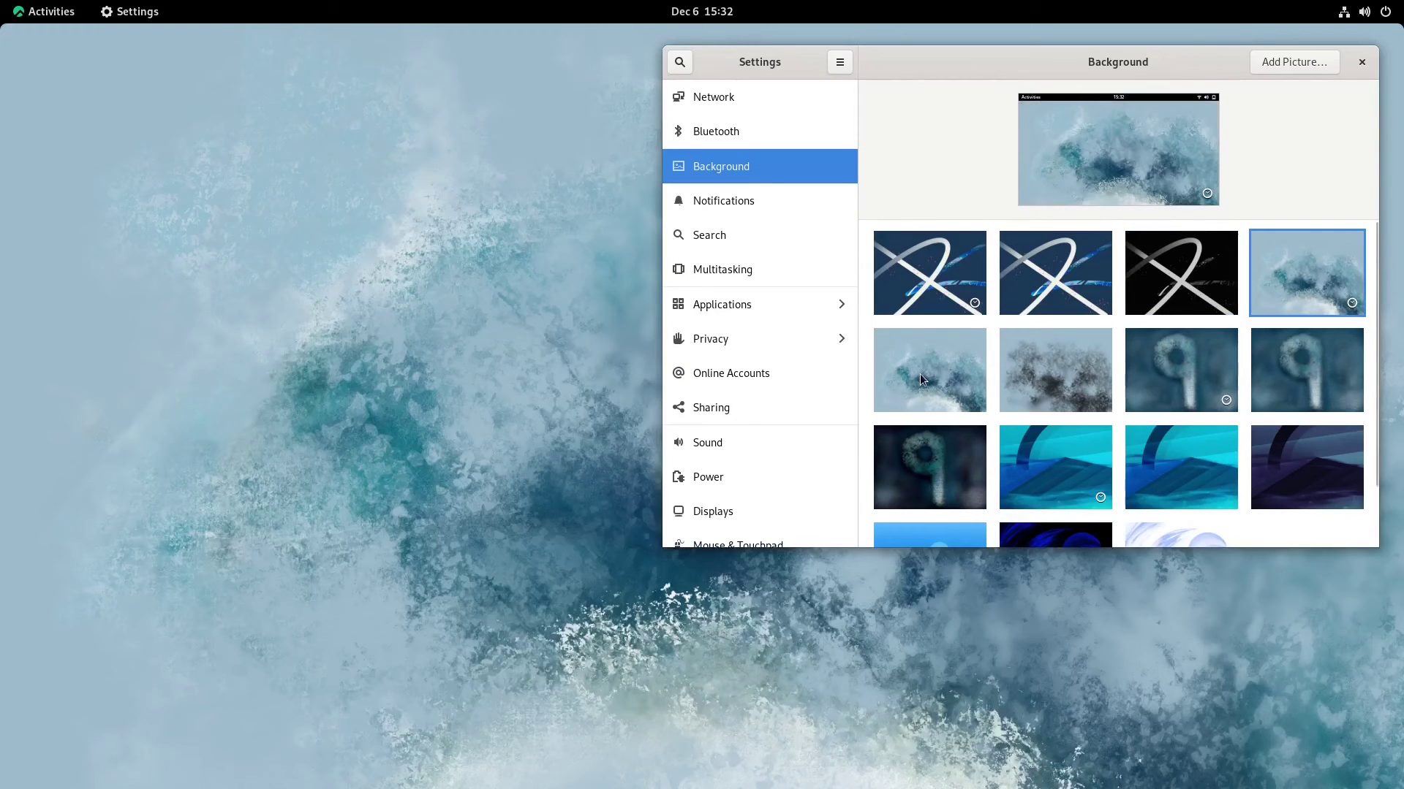
pyautogui.click(920, 375)
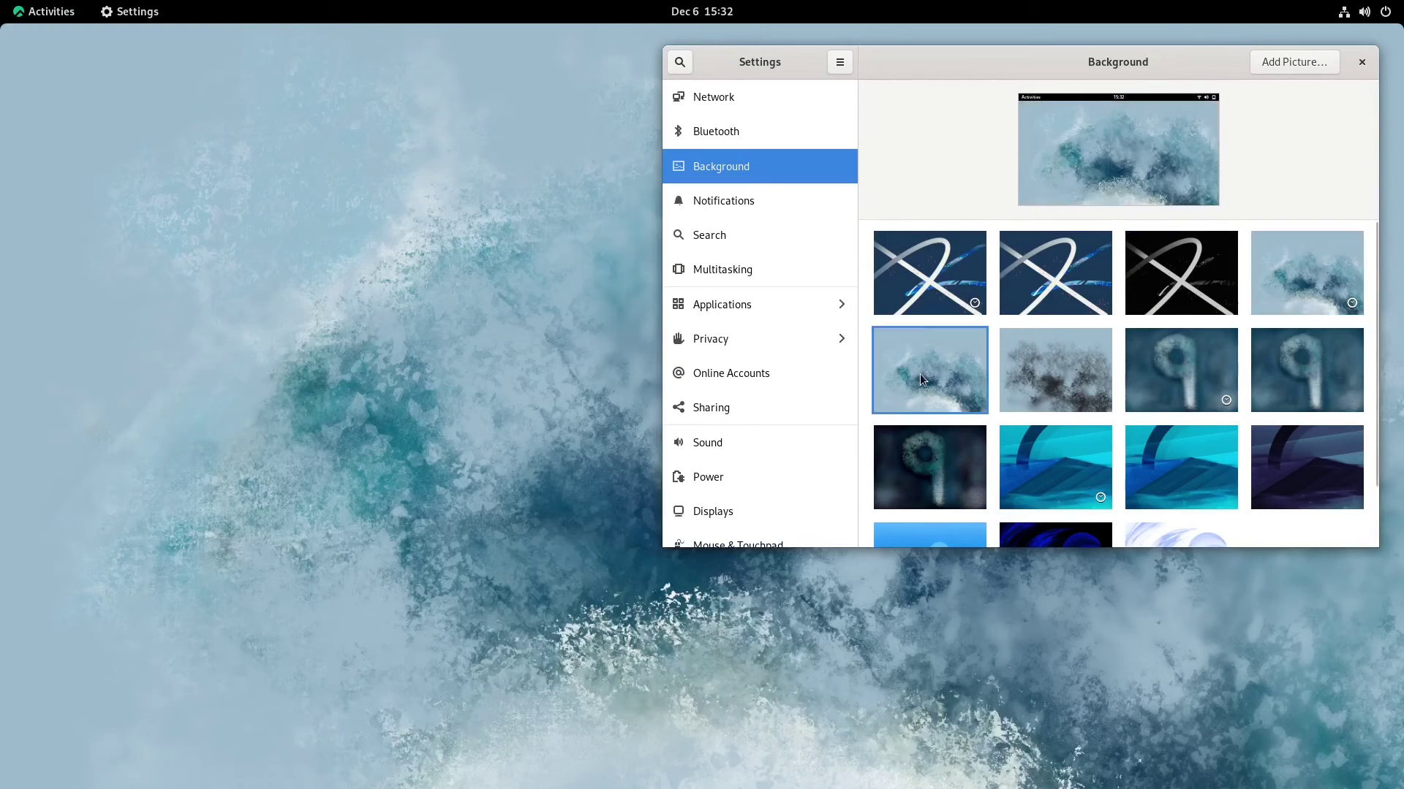
pyautogui.click(1160, 365)
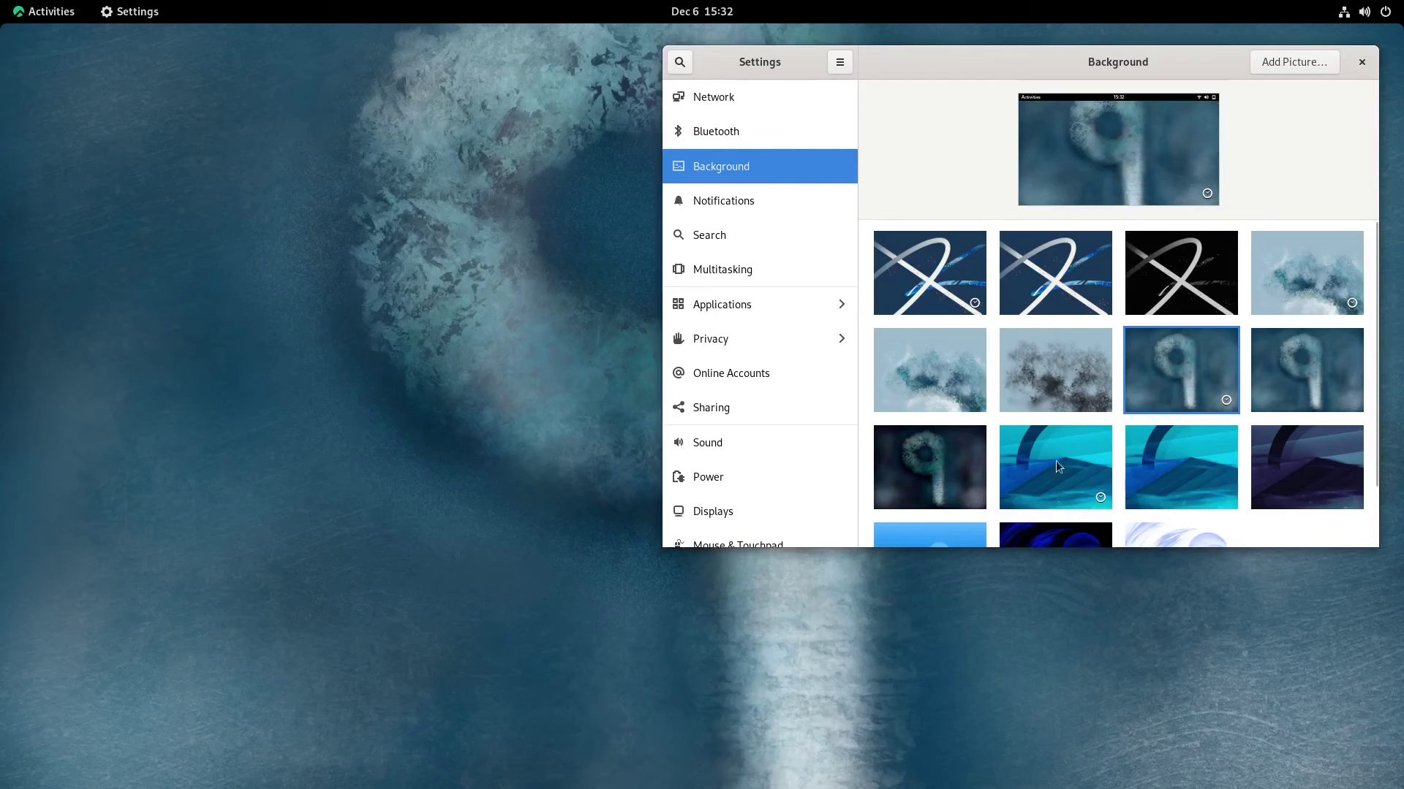
pyautogui.click(1068, 458)
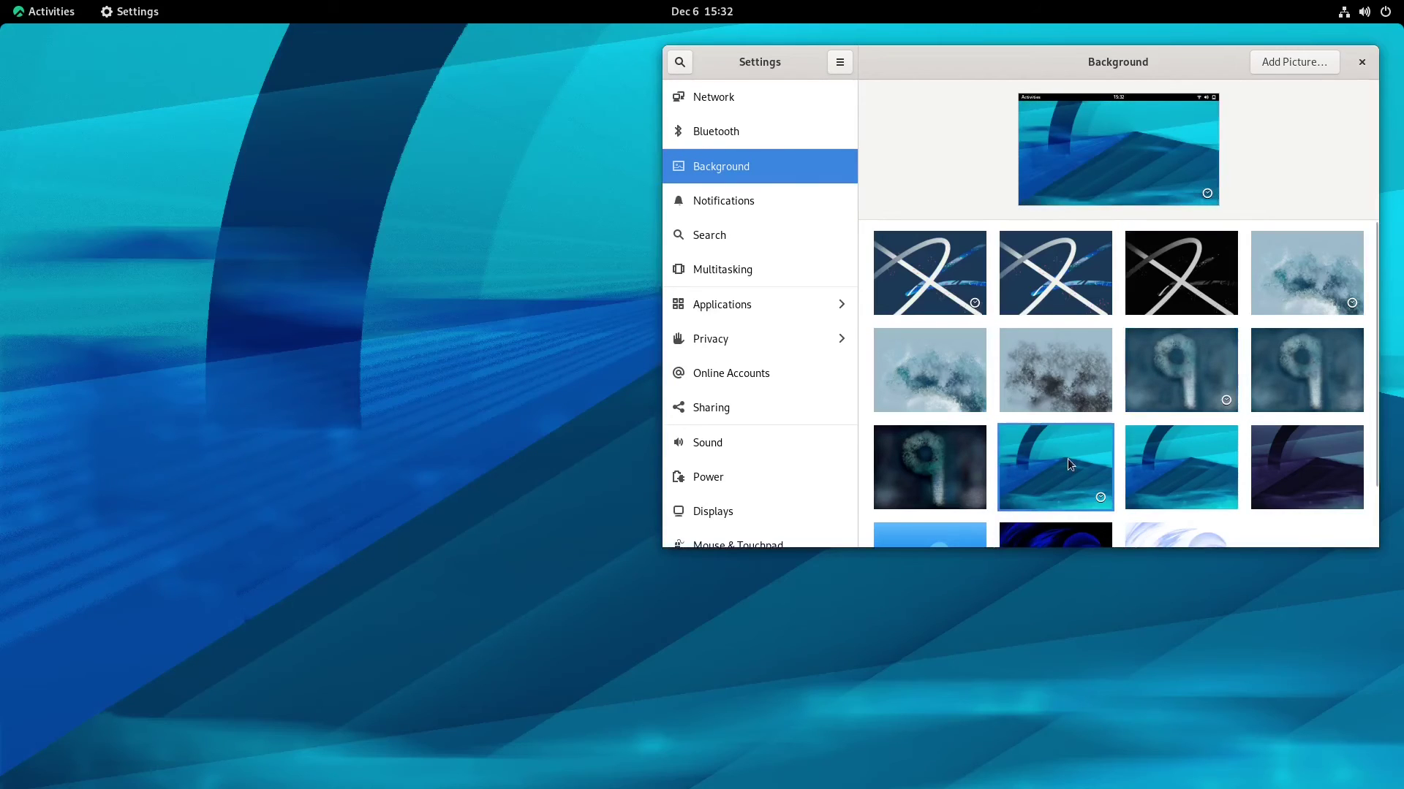
pyautogui.scroll(-2, 1247, 445)
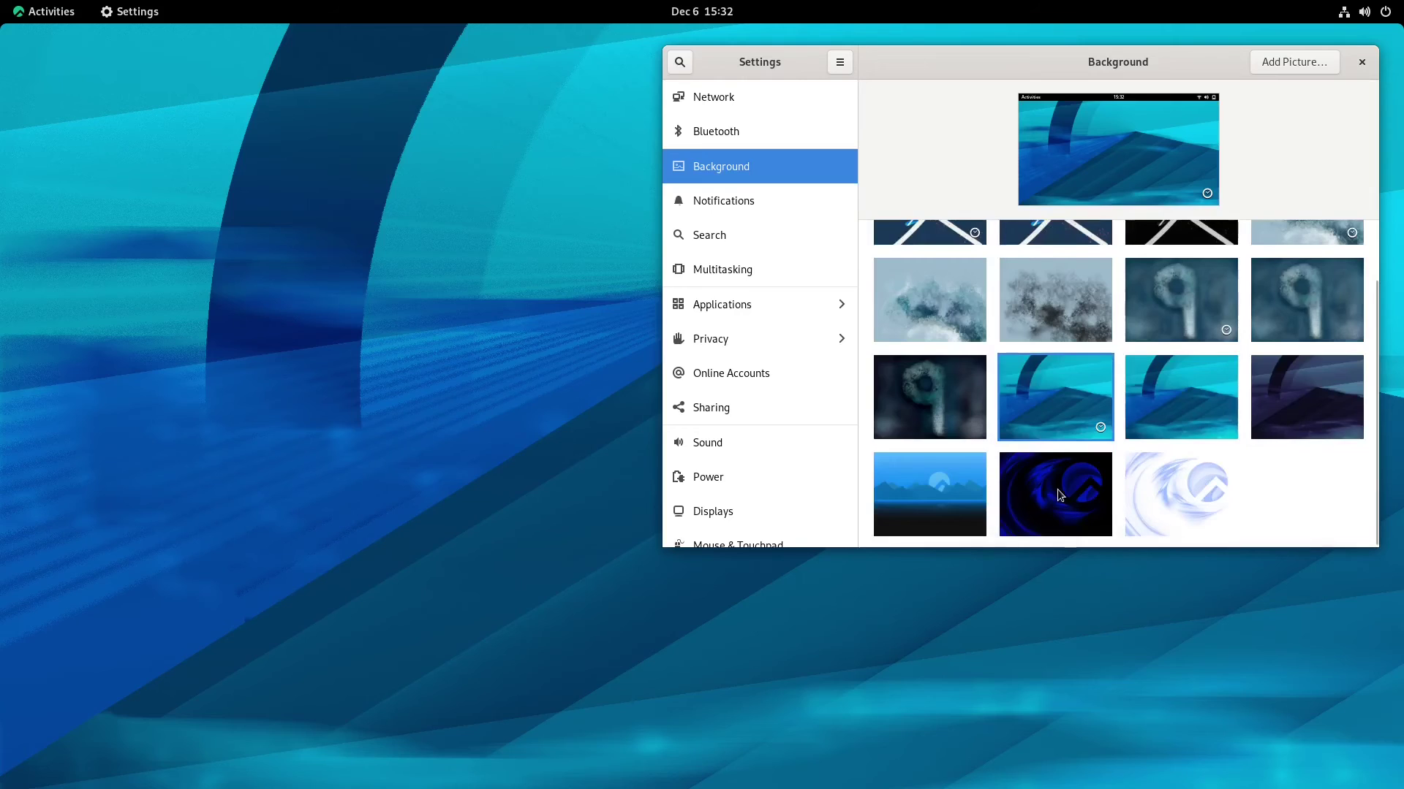
pyautogui.click(1056, 490)
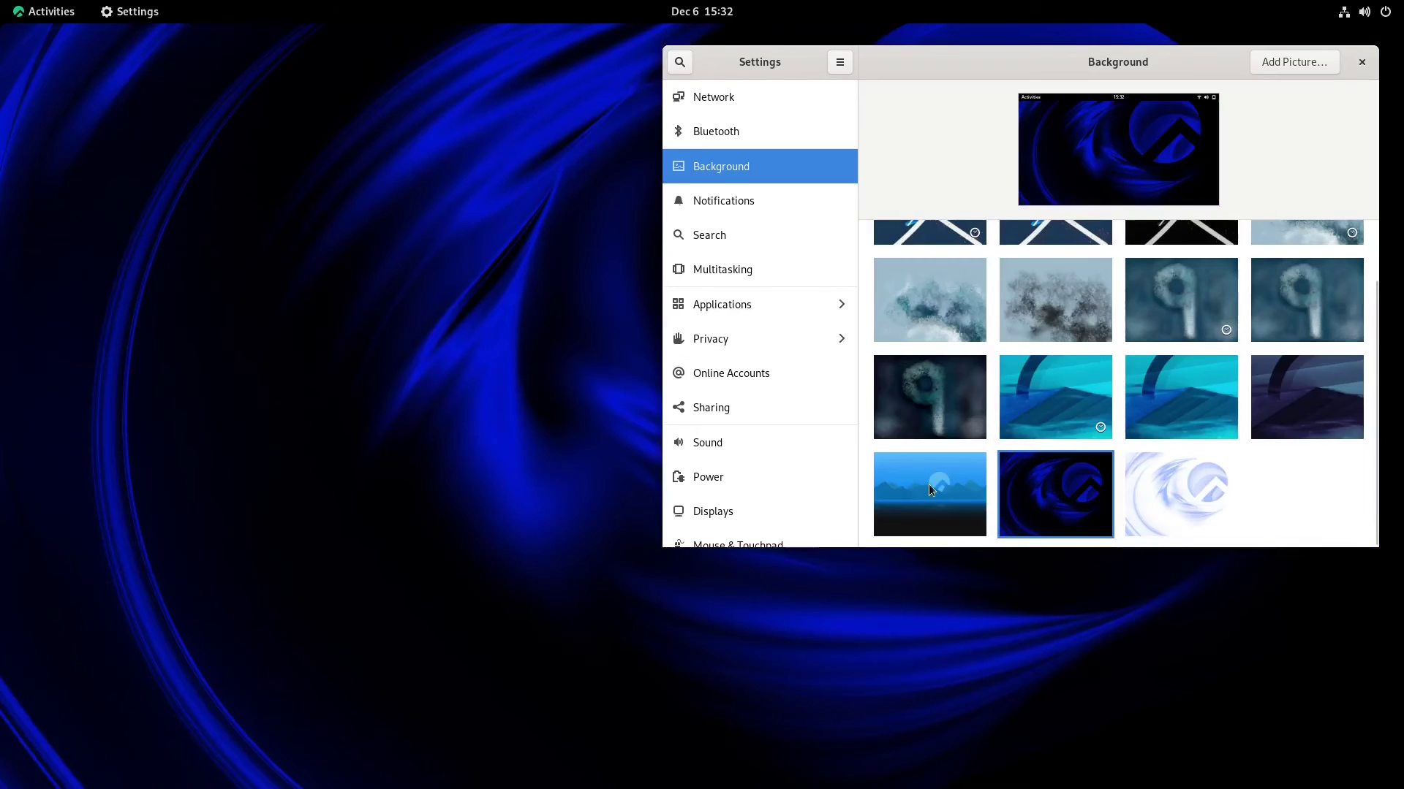
pyautogui.click(928, 484)
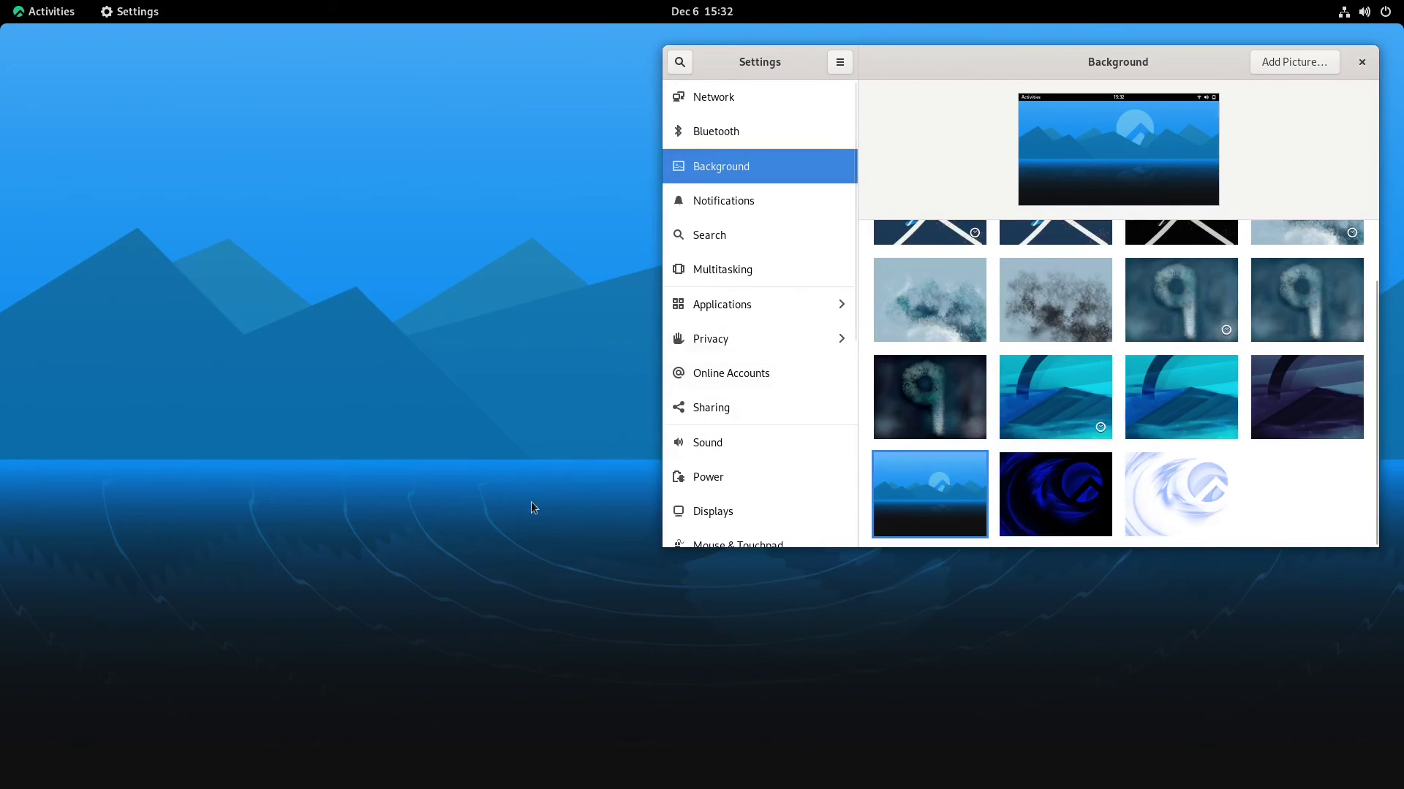
pyautogui.click(1362, 62)
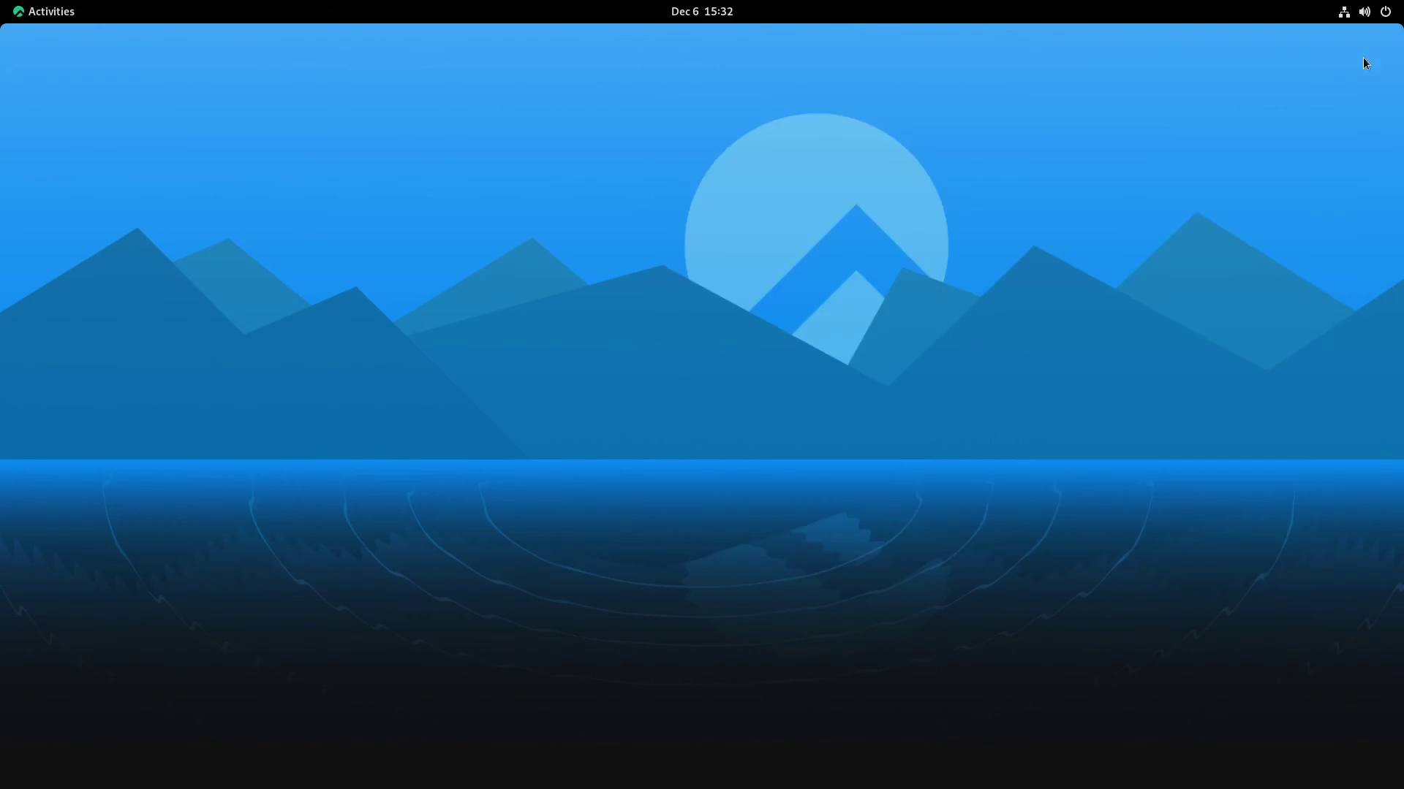
# Search 'theme' in Activities, install GNOME Tweaks from Software, and launch it
pyautogui.click(20, 9)
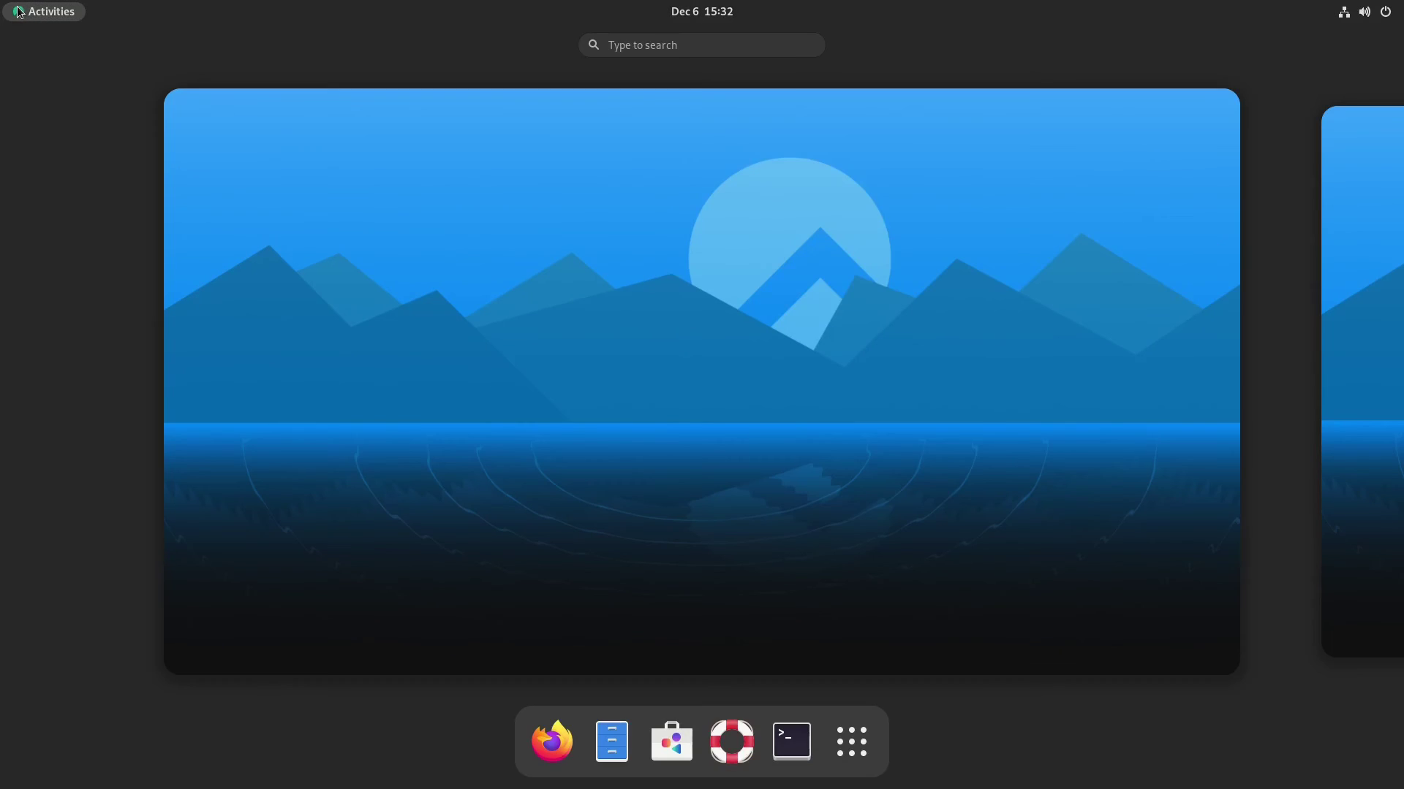
pyautogui.click(676, 45)
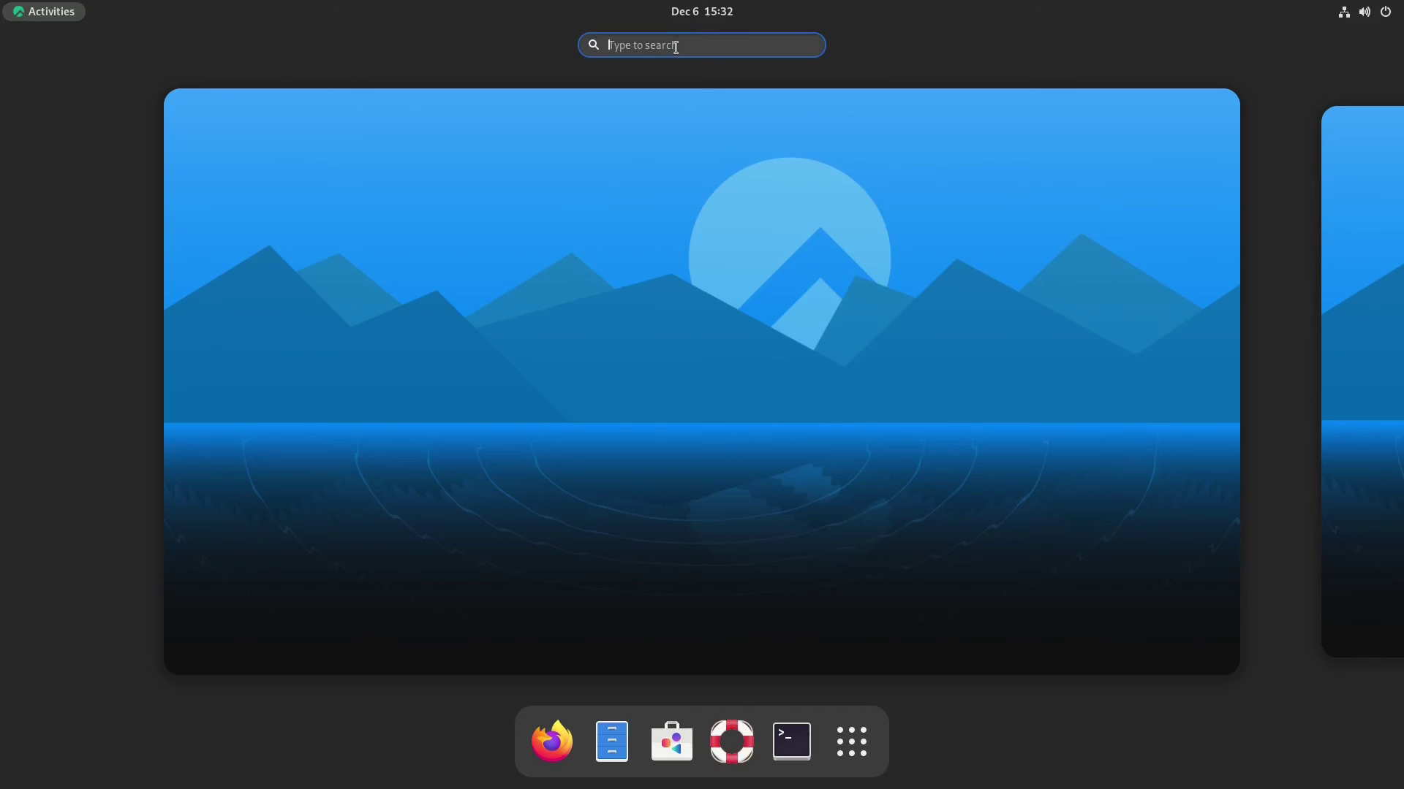
pyautogui.write('themes')
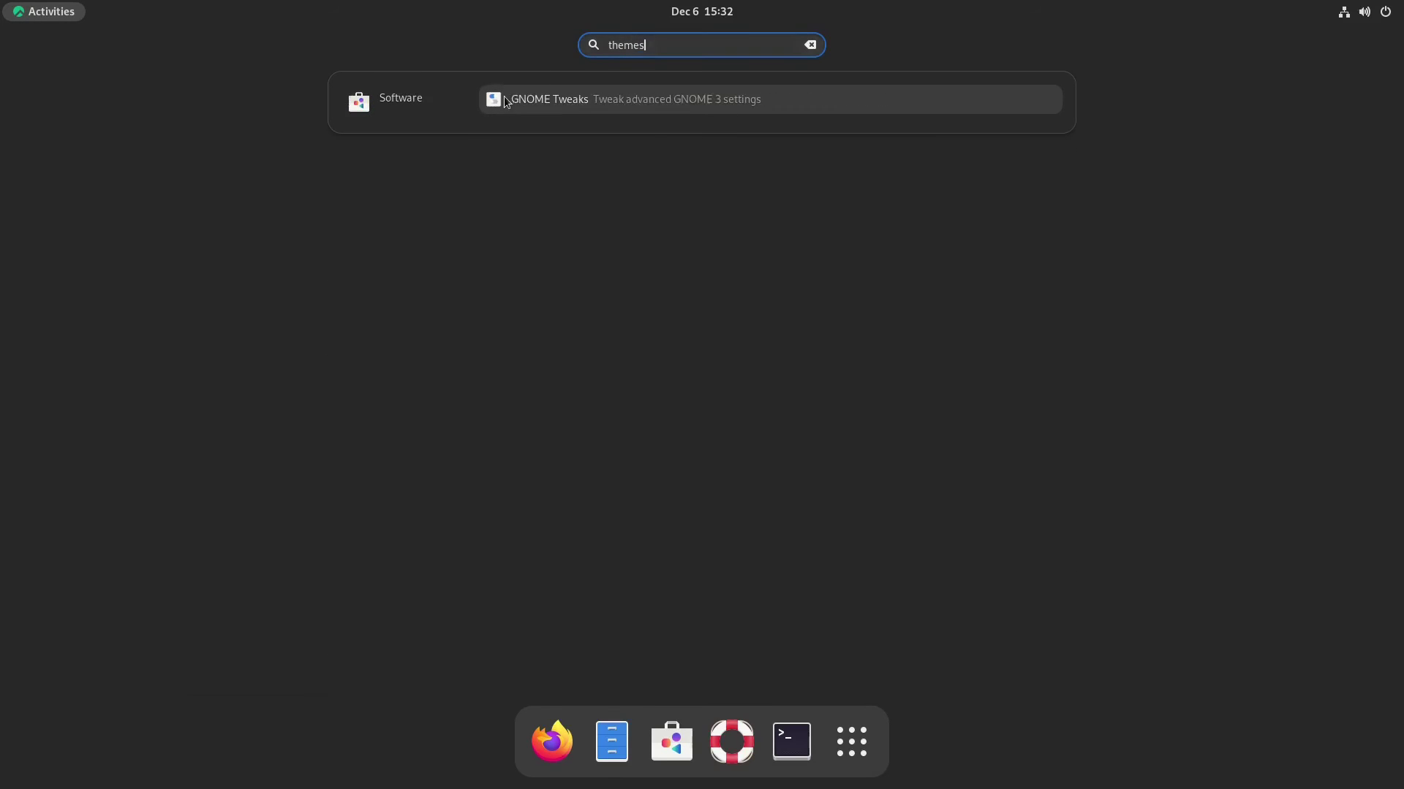
pyautogui.click(502, 97)
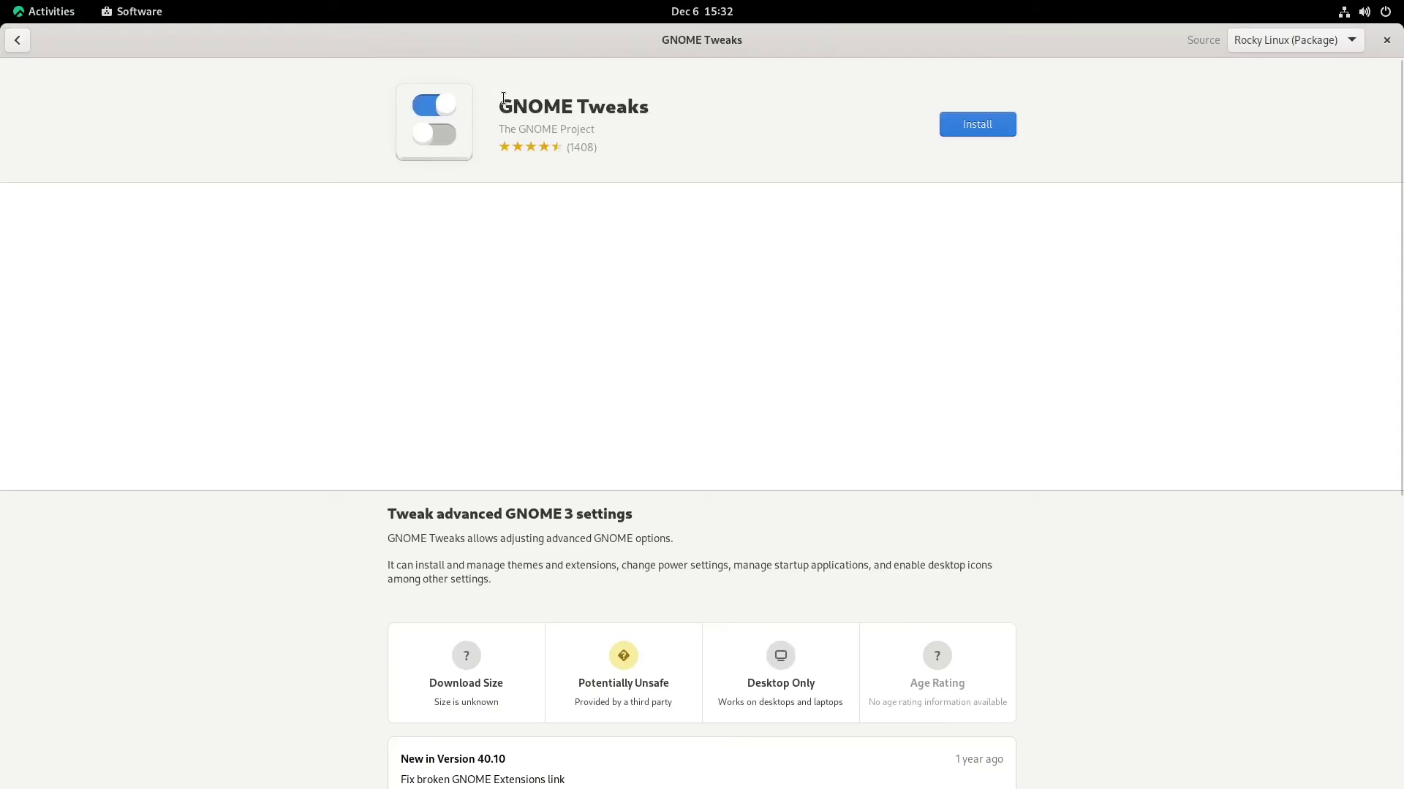
pyautogui.click(978, 124)
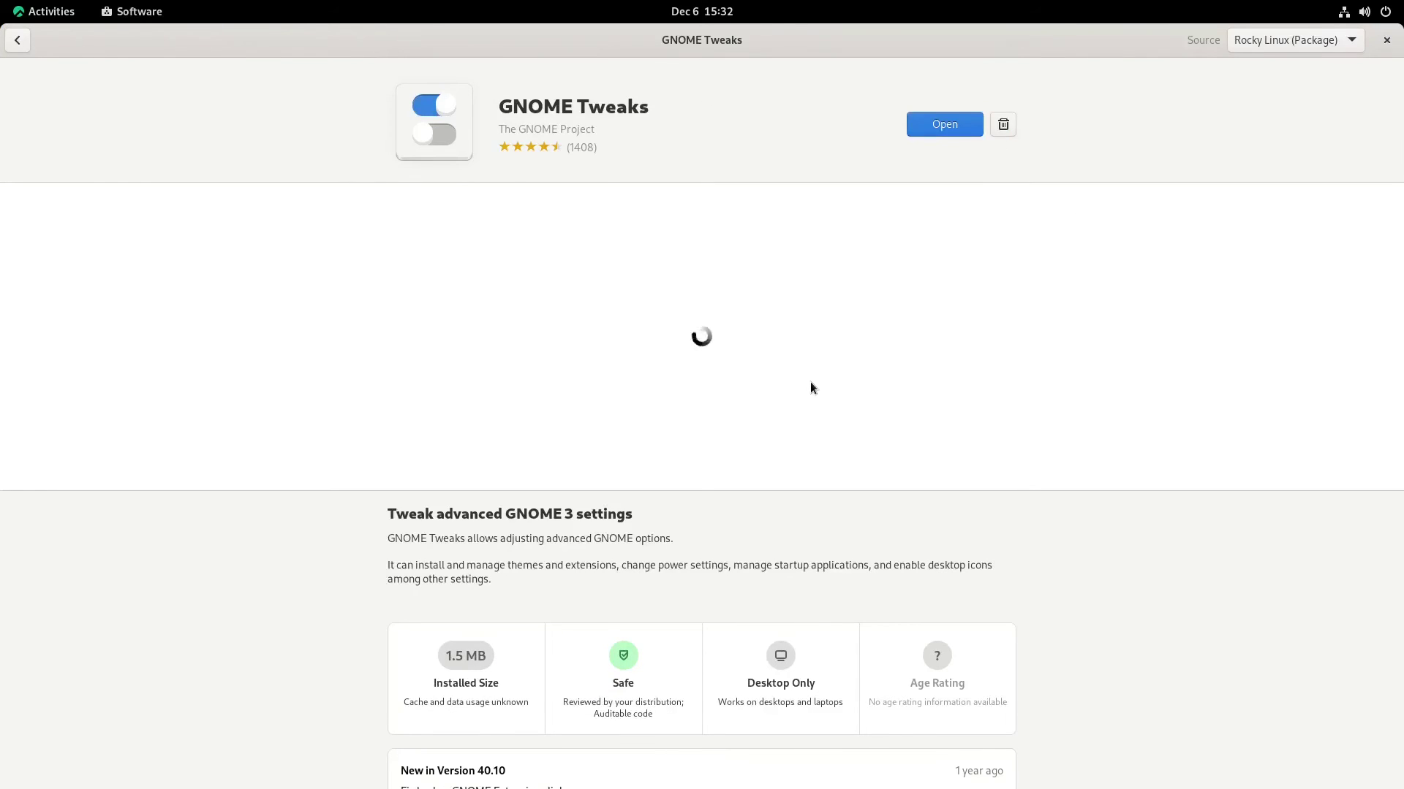
pyautogui.click(977, 127)
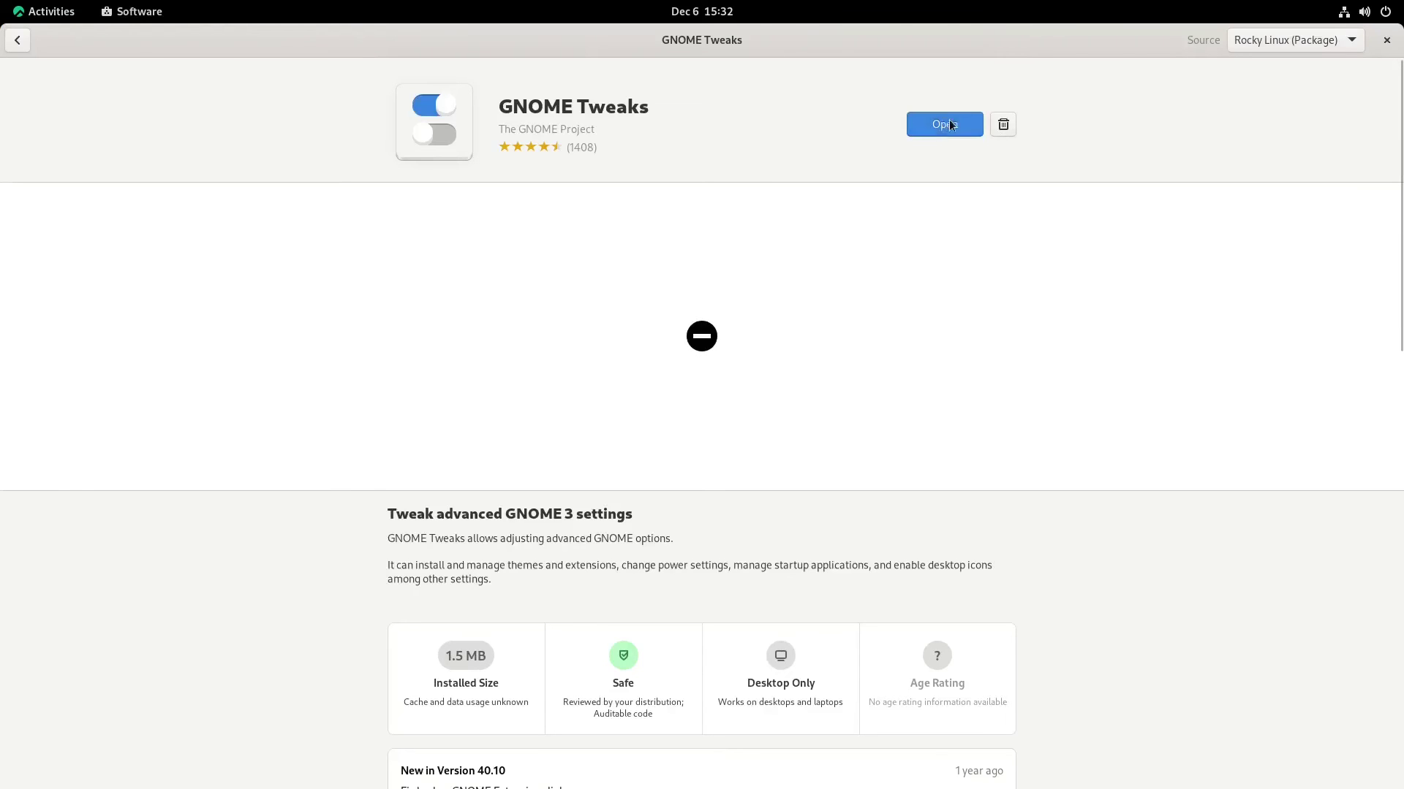
# Close Software, dismiss the Extensions Has Moved notice, and show Tweaks' Appearance page
pyautogui.click(1385, 41)
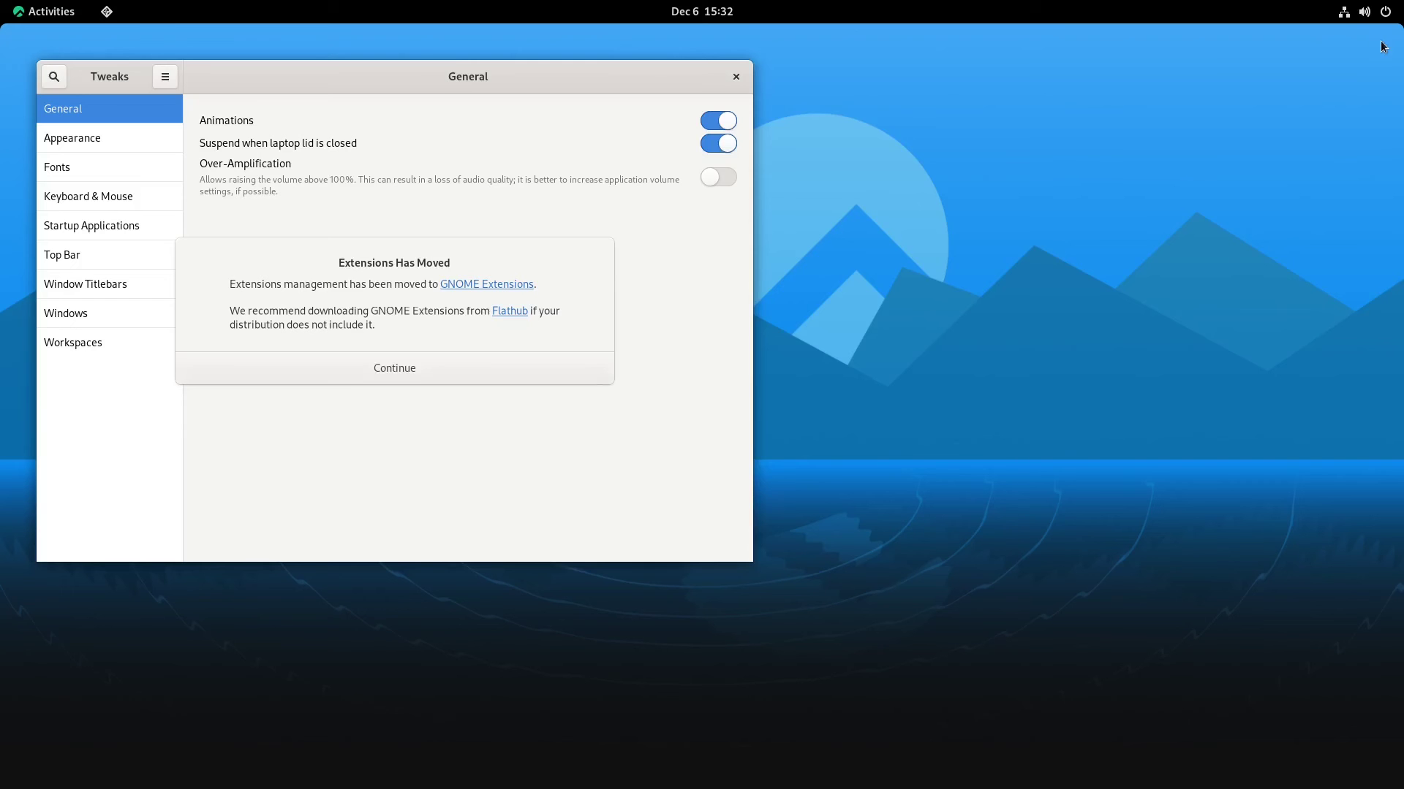
pyautogui.click(337, 369)
pyautogui.moveTo(358, 88); pyautogui.dragTo(983, 71)
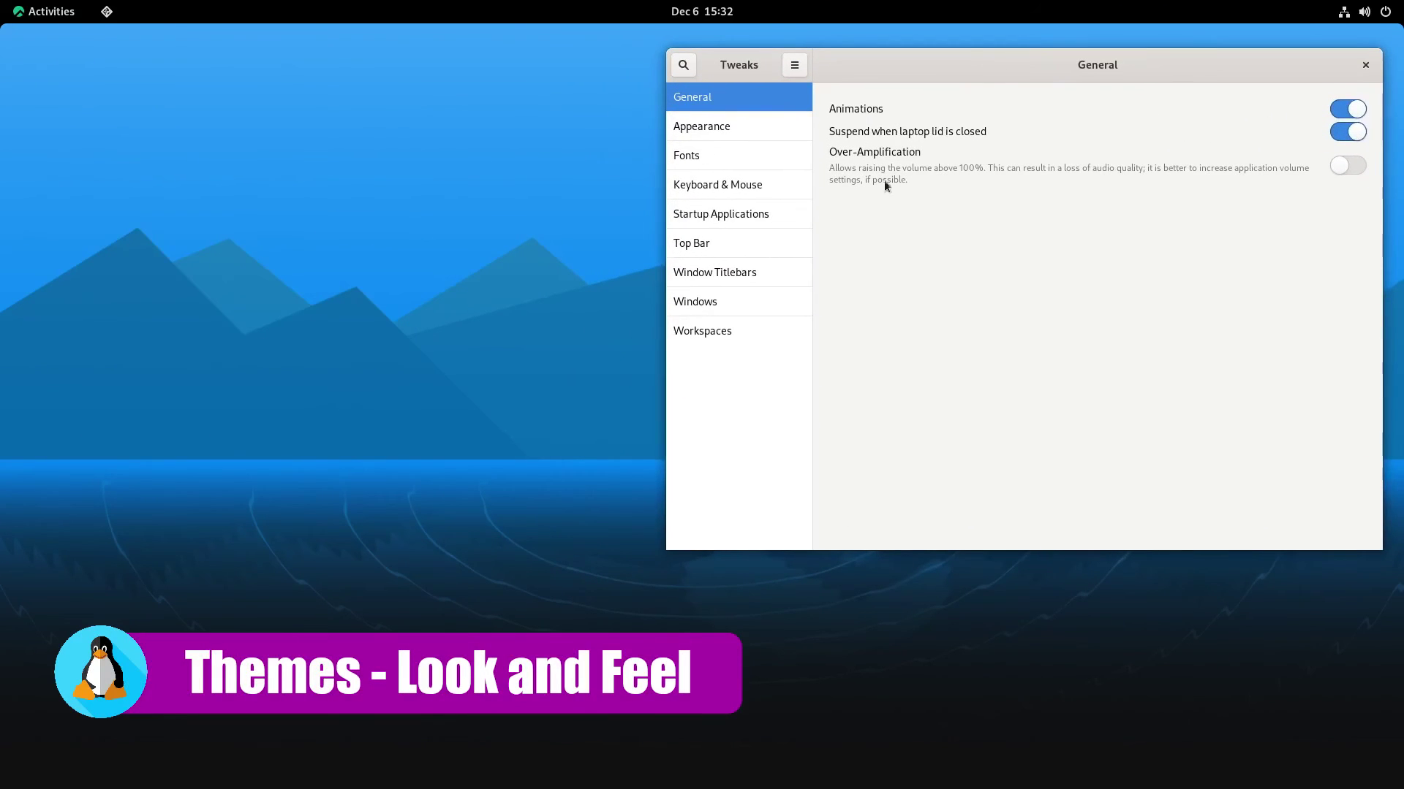
pyautogui.click(695, 131)
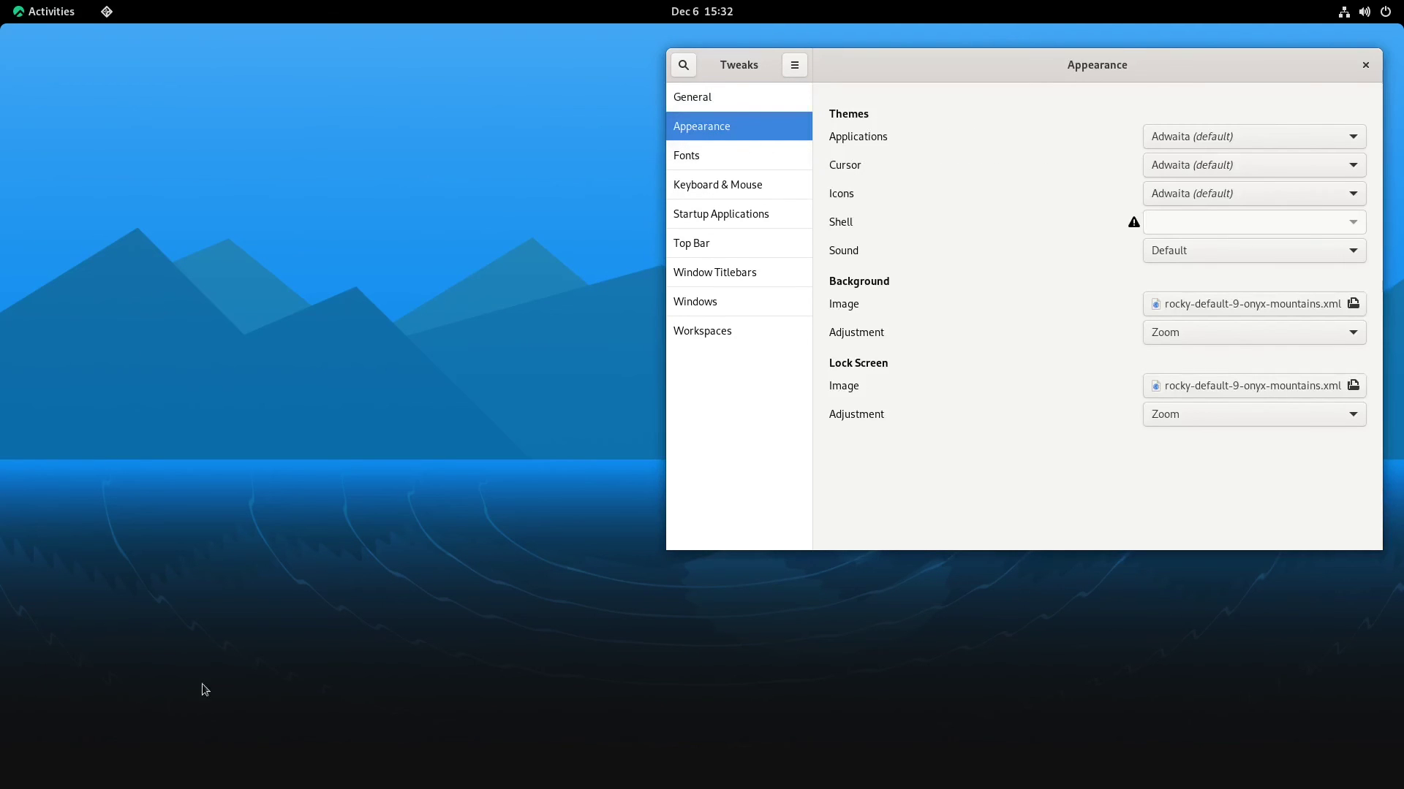
# Open a Files window on Home, resize it beside Tweaks, and bring Tweaks forward
pyautogui.click(19, 12)
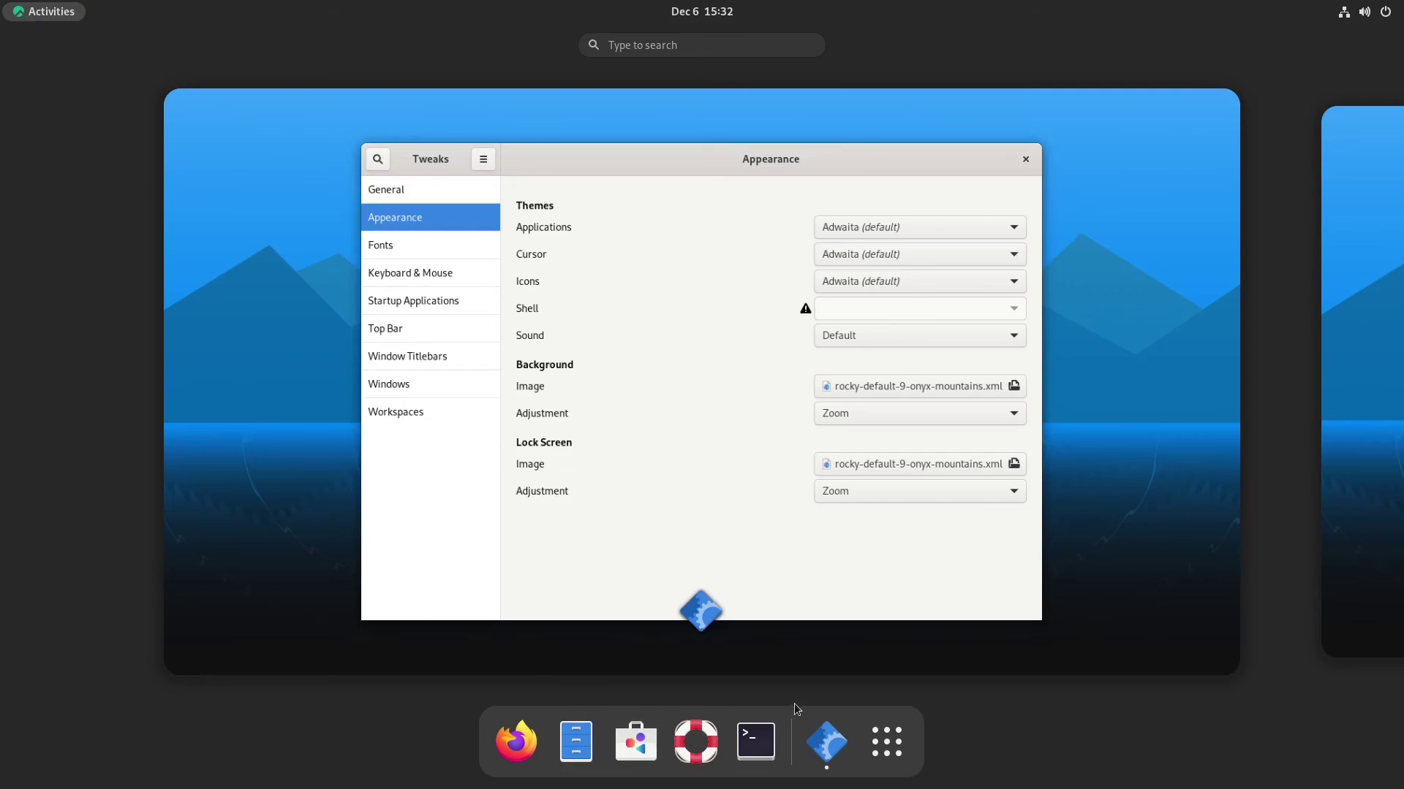
pyautogui.click(587, 750)
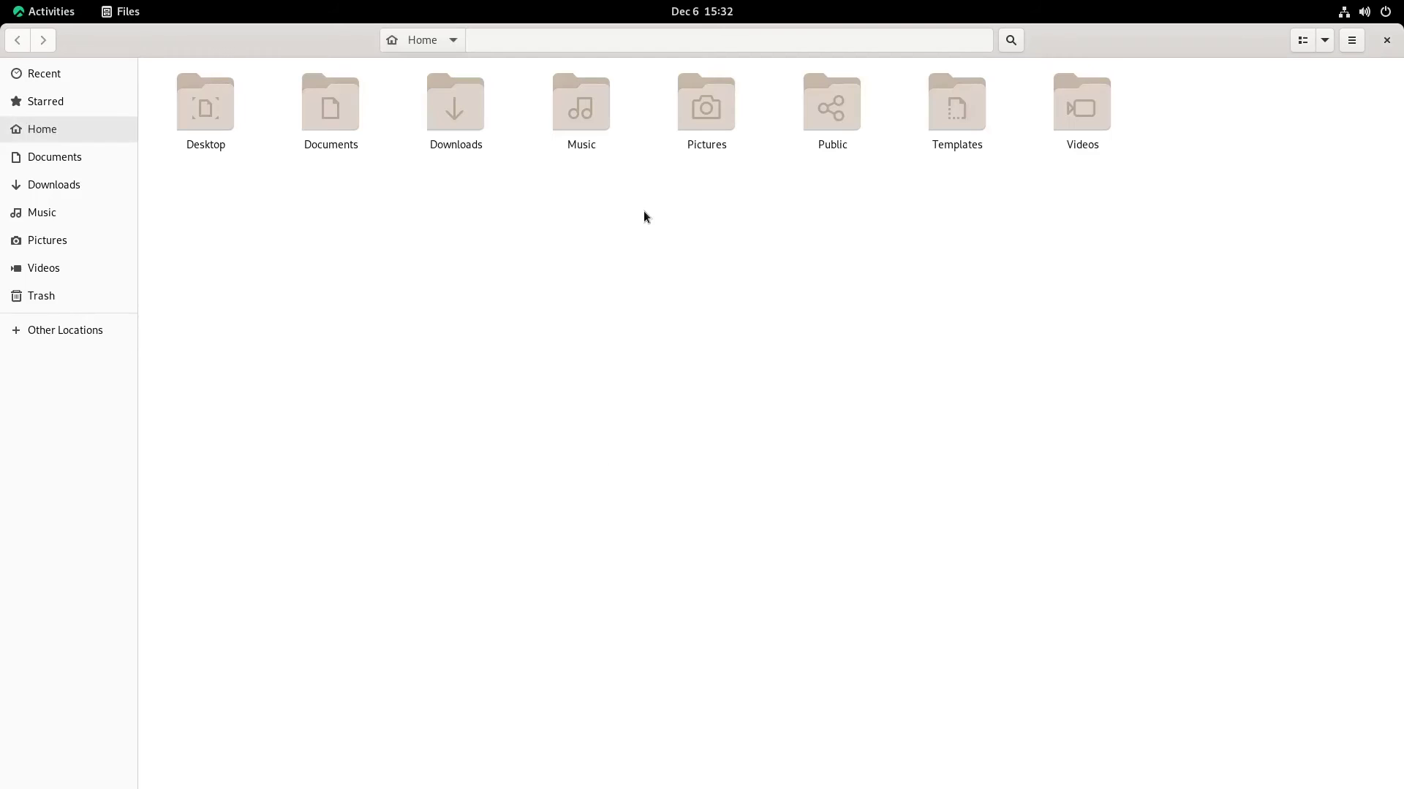
pyautogui.doubleClick(1208, 43)
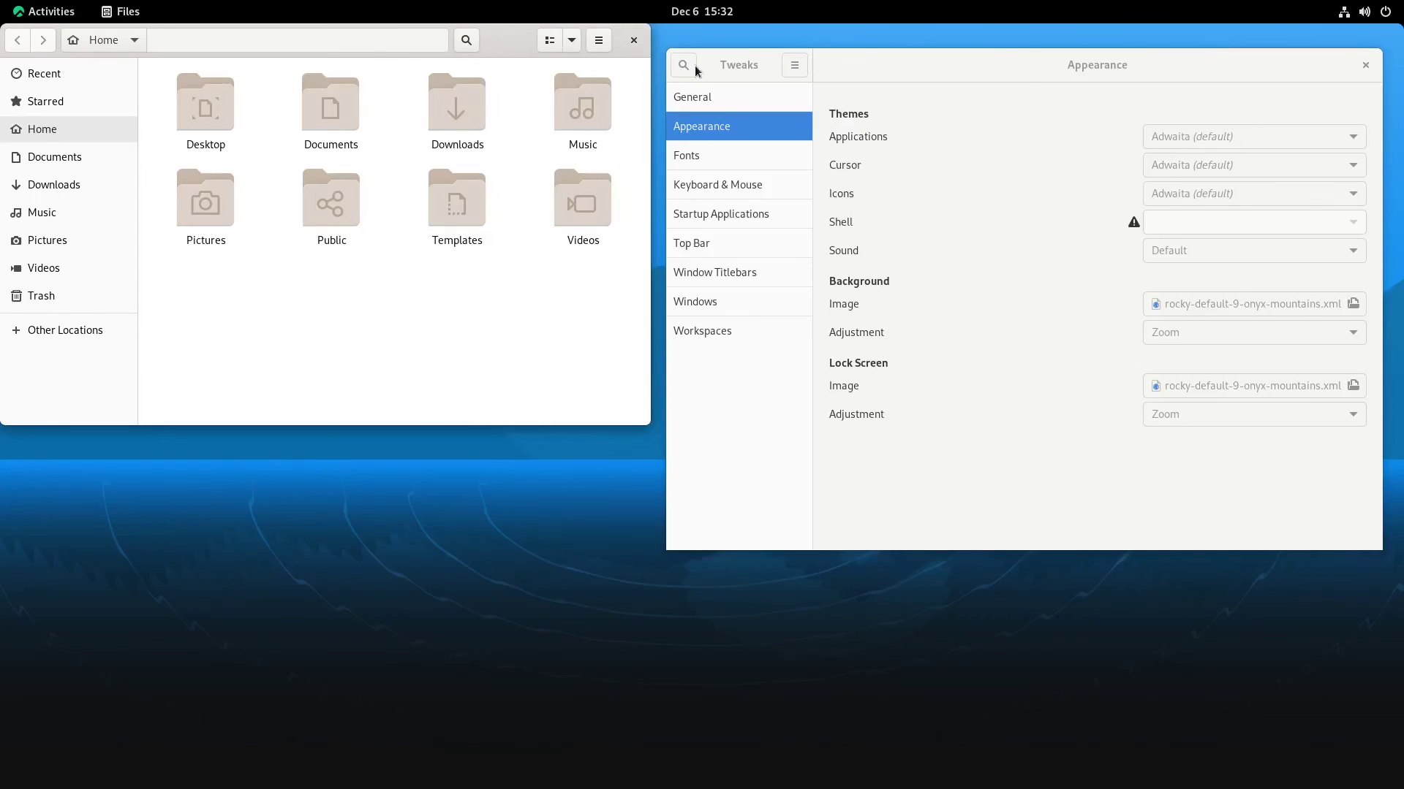
pyautogui.moveTo(497, 44); pyautogui.dragTo(501, 102)
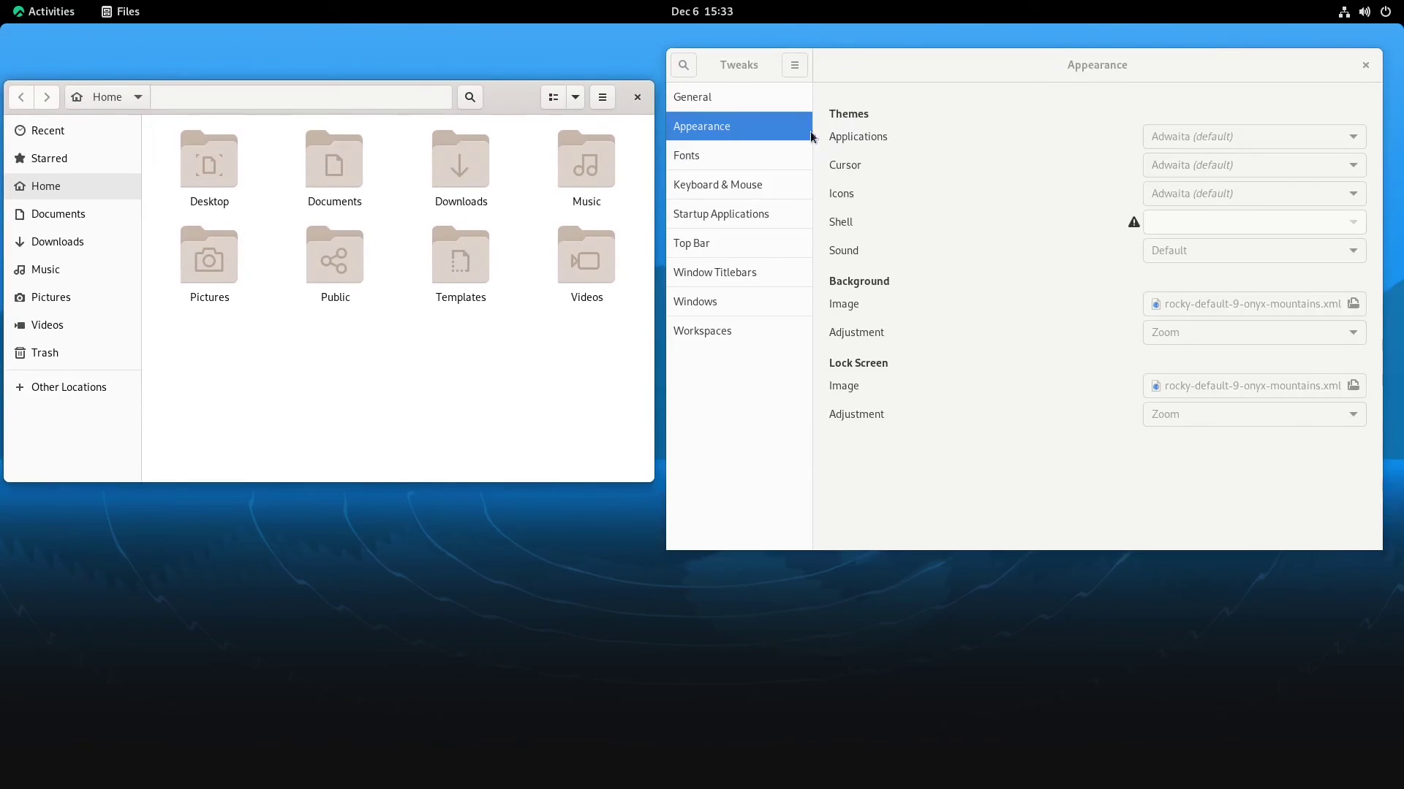
pyautogui.click(855, 138)
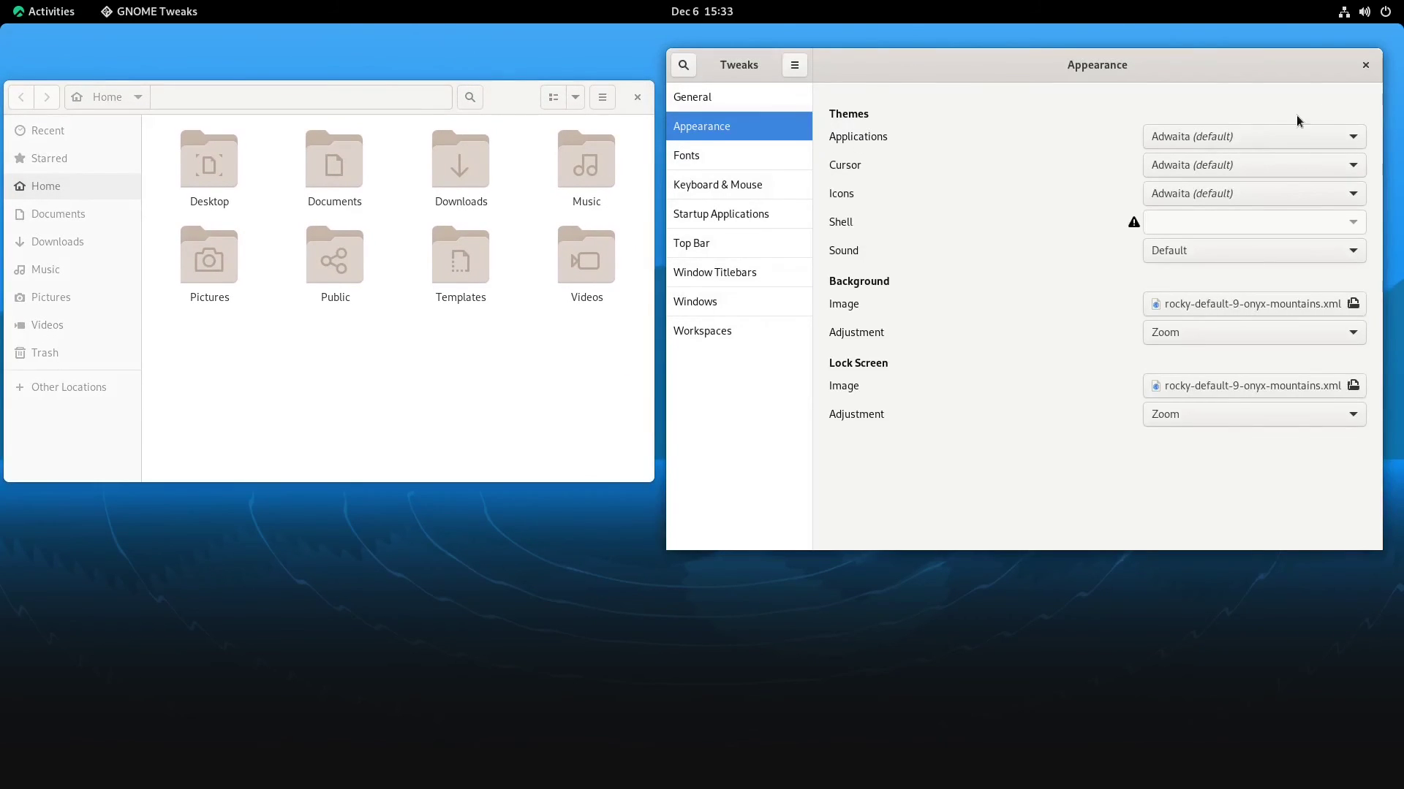
# Try Adwaita-dark and HighContrast, then set the applications theme to HighContrastInverse
pyautogui.click(1255, 136)
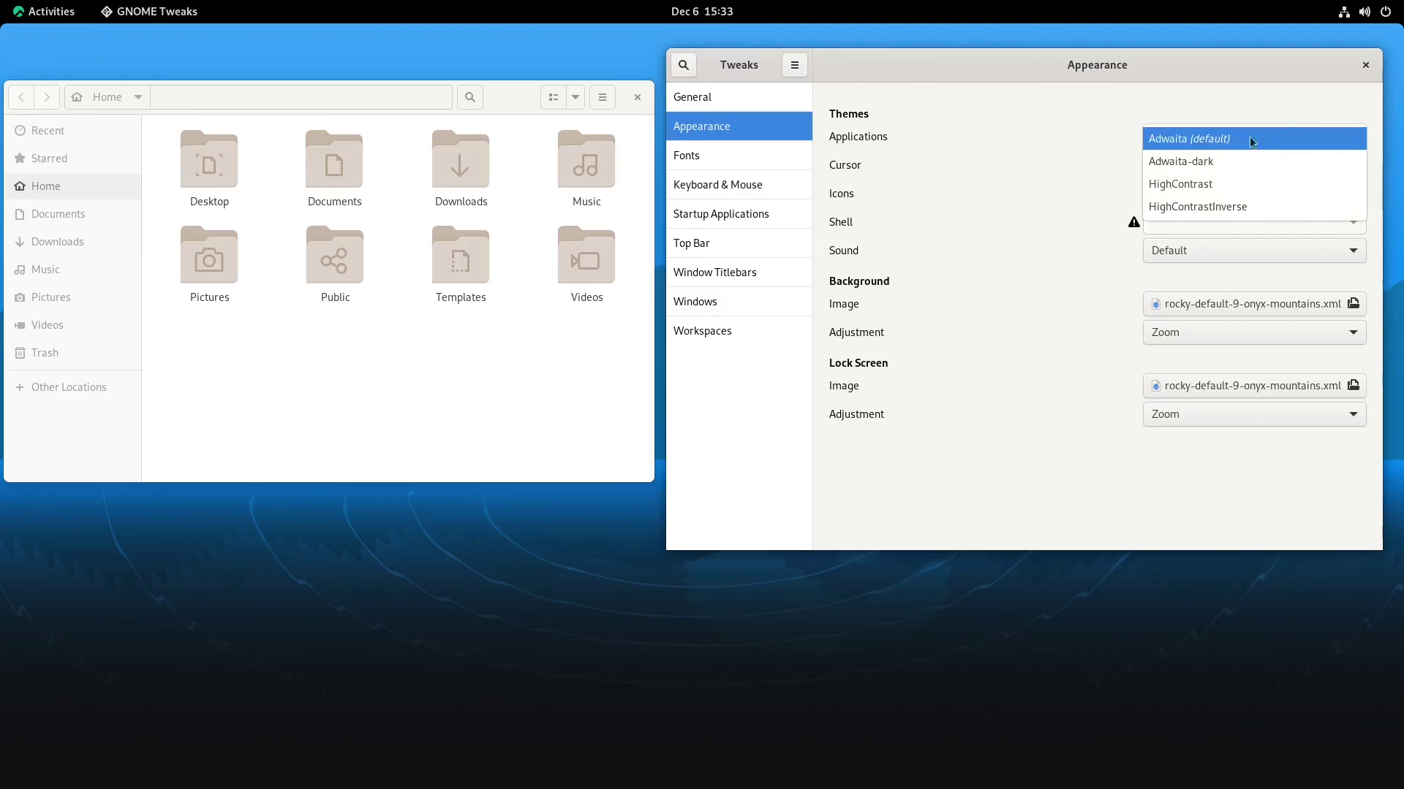
pyautogui.click(1198, 164)
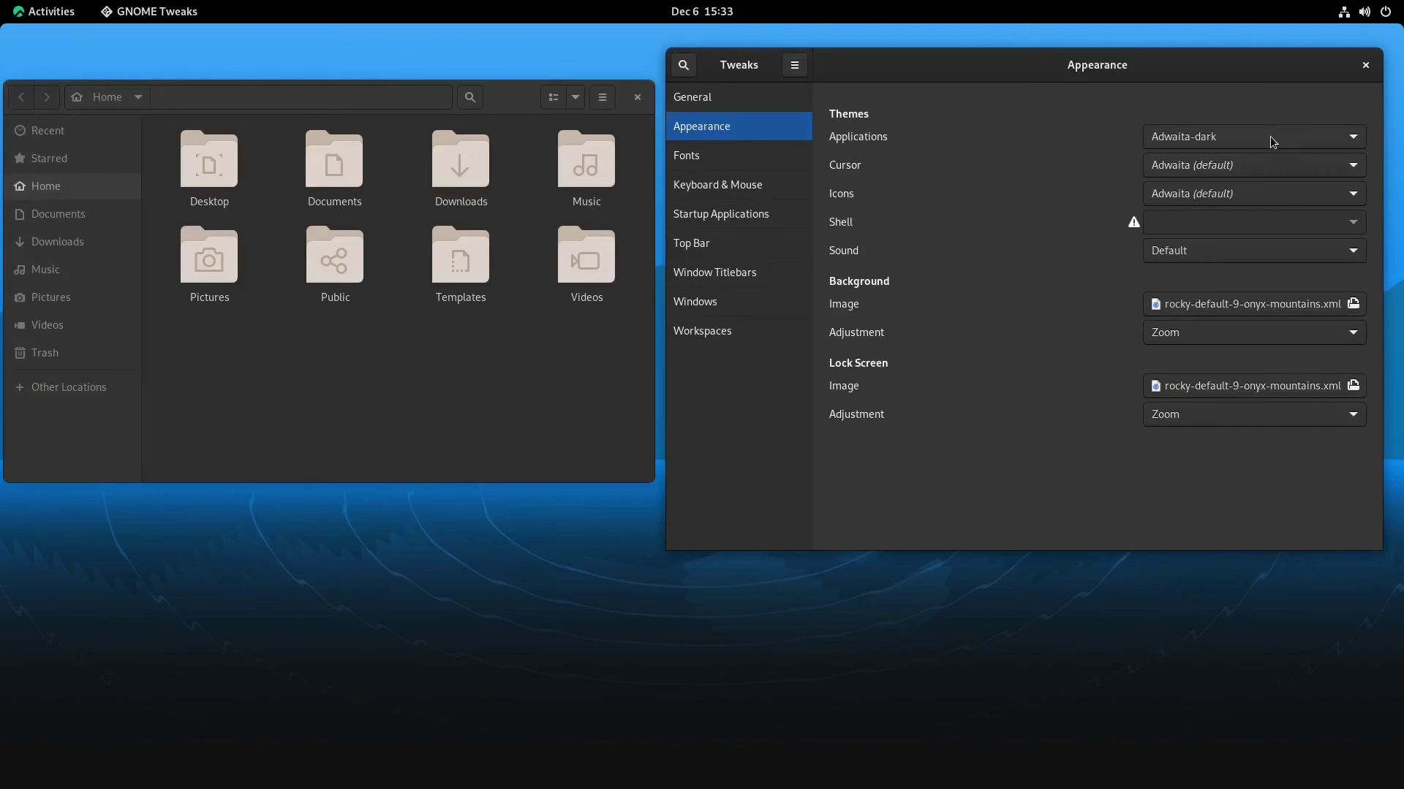
pyautogui.click(1269, 137)
pyautogui.click(1216, 155)
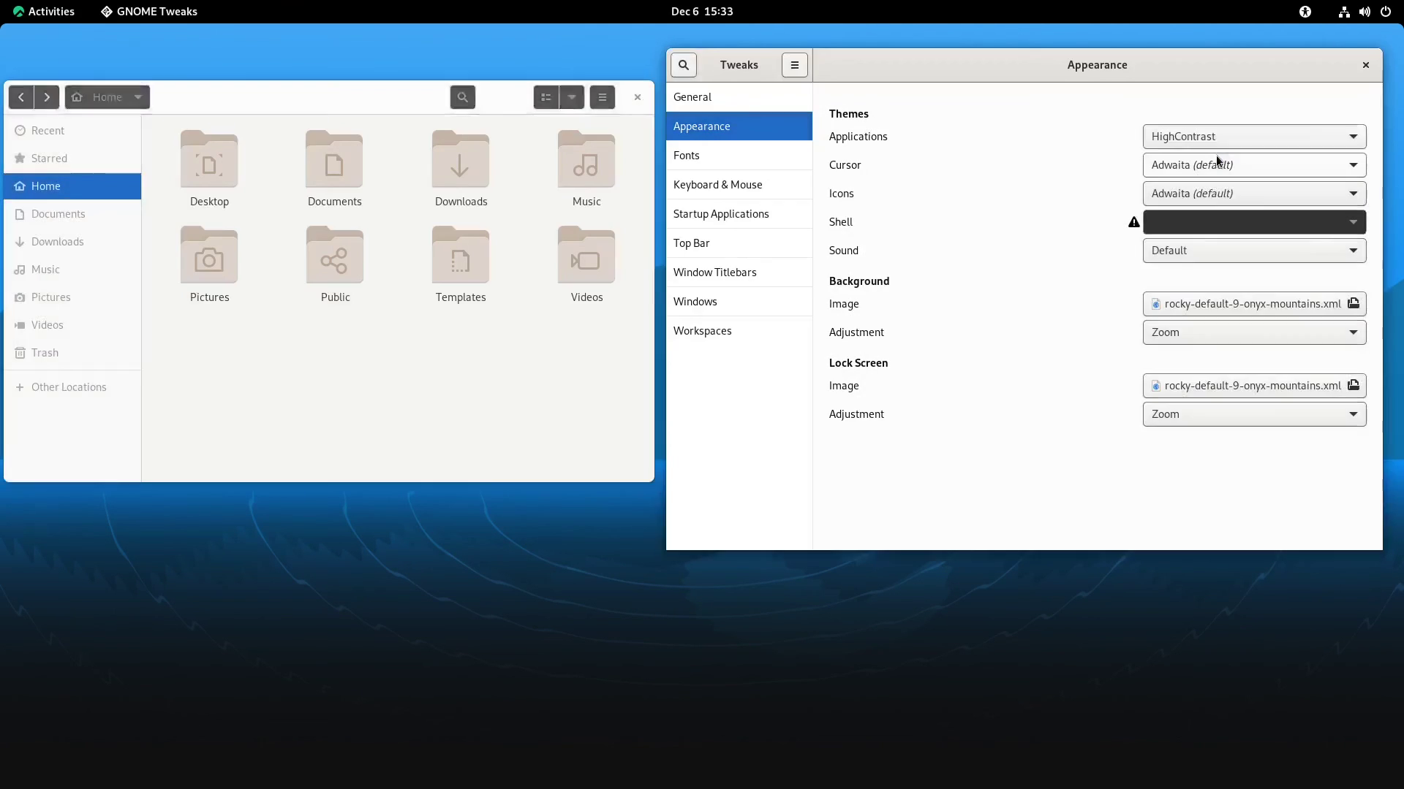
pyautogui.click(1235, 135)
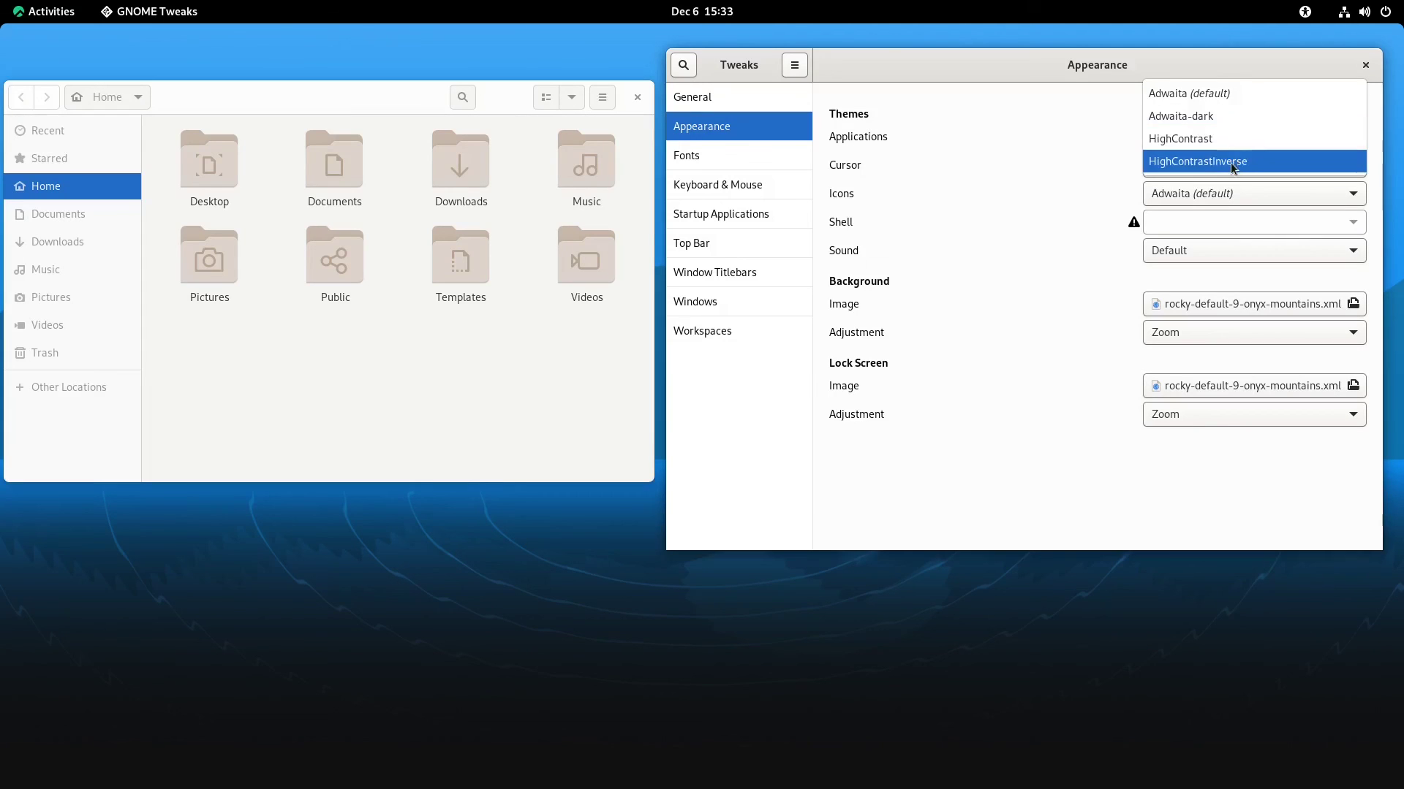
pyautogui.click(1231, 162)
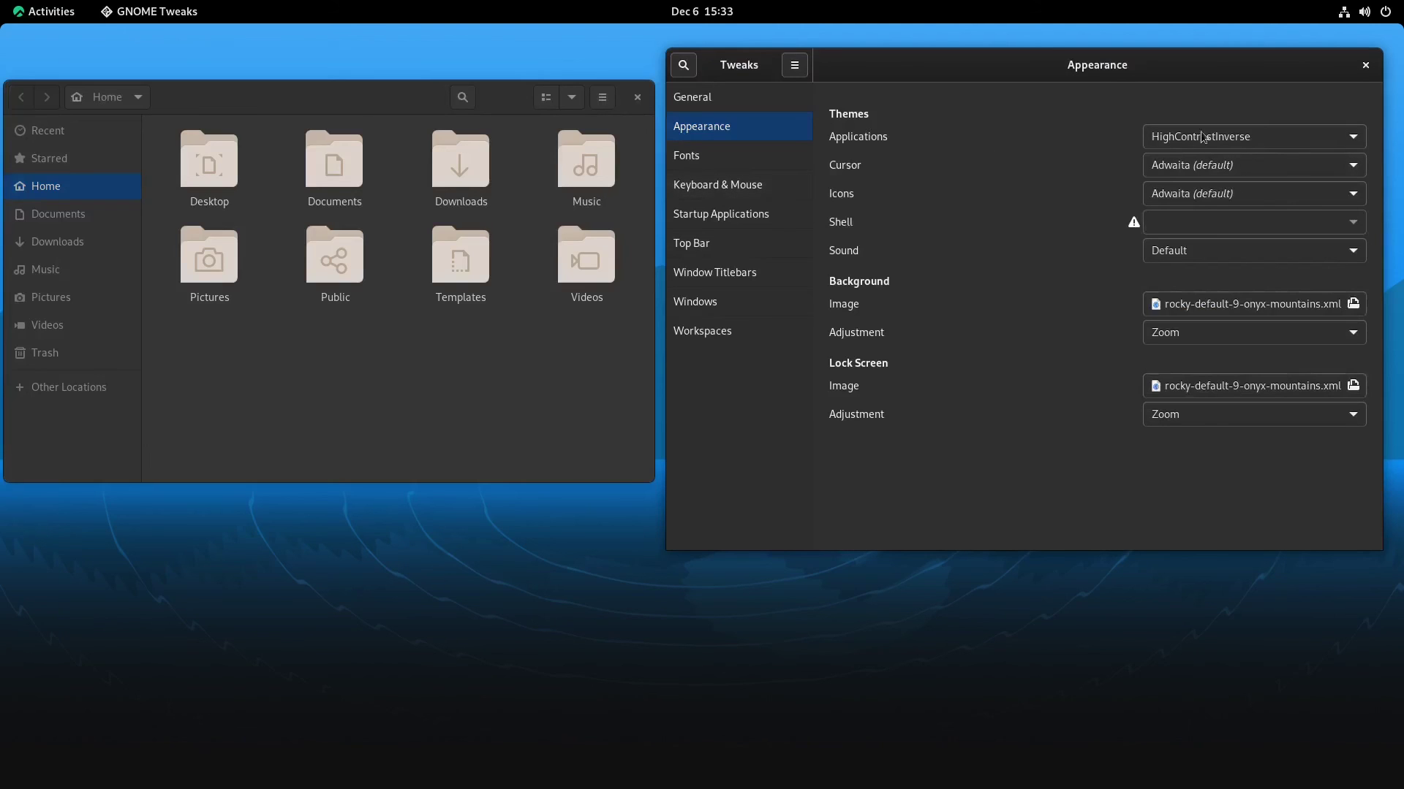
# Keep Adwaita as both the cursor theme and the icon theme
pyautogui.click(1225, 165)
pyautogui.click(1226, 167)
pyautogui.click(1172, 198)
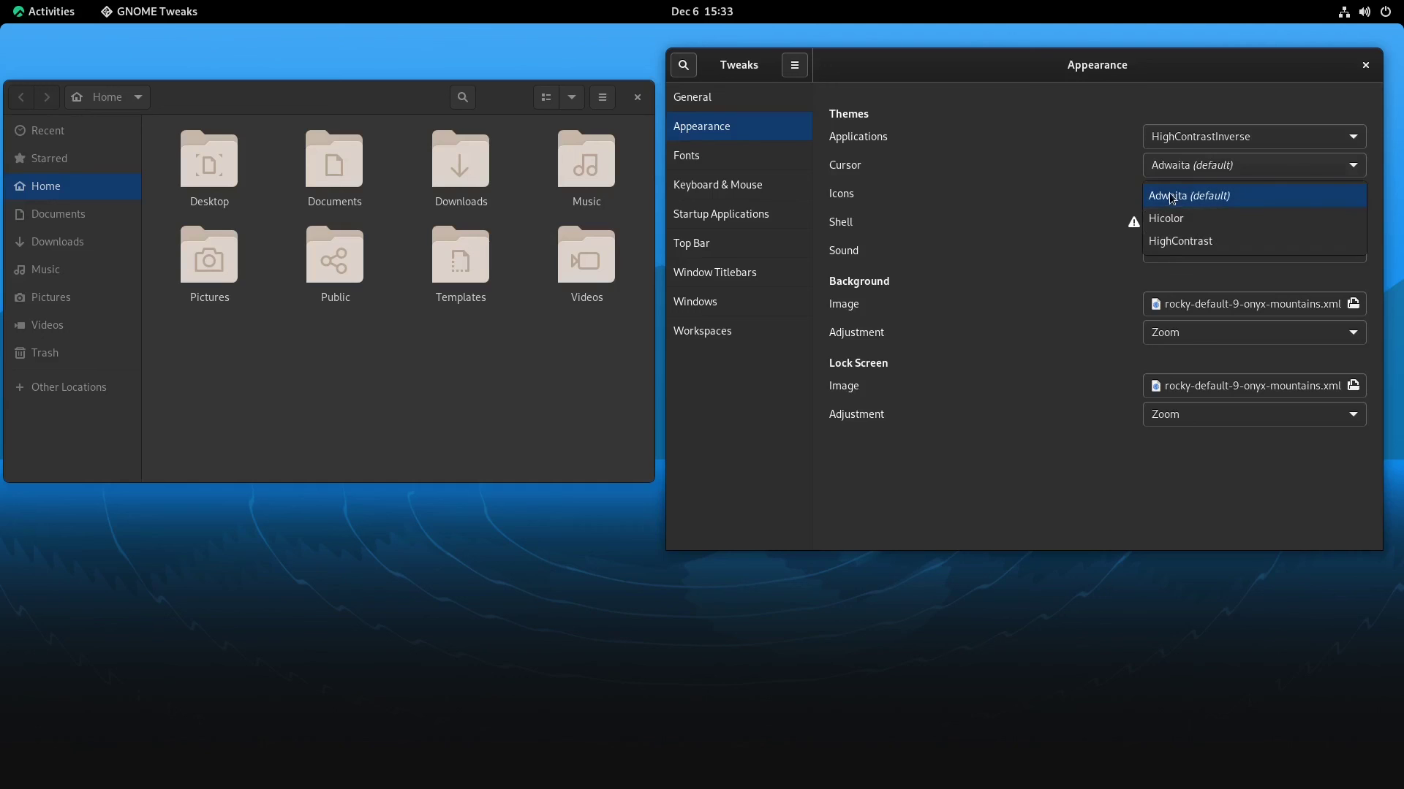
pyautogui.click(1013, 228)
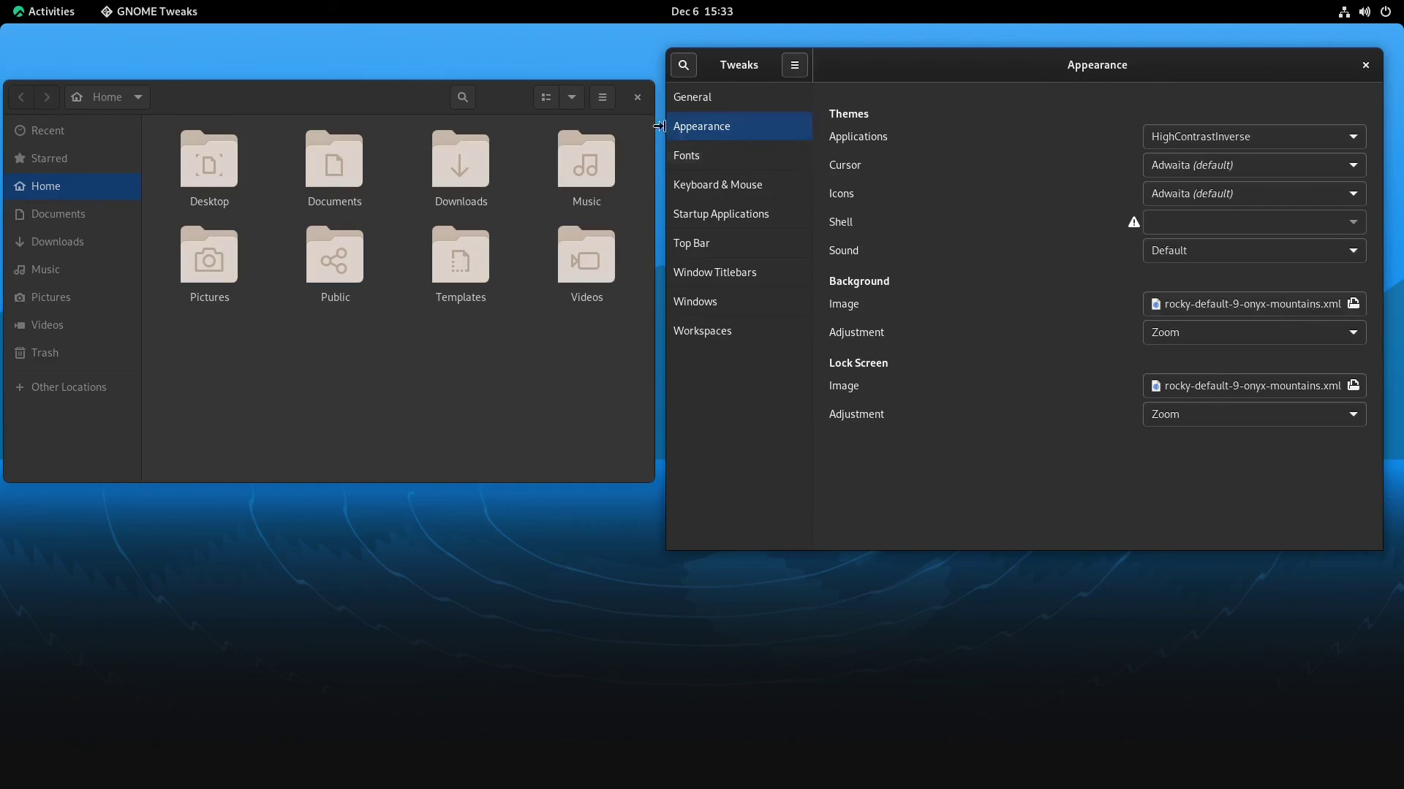
# Browse the Fonts, Keyboard & Mouse, Startup Applications, Top Bar, Titlebars, Windows and Workspaces pages; close Files
pyautogui.click(706, 158)
pyautogui.click(718, 186)
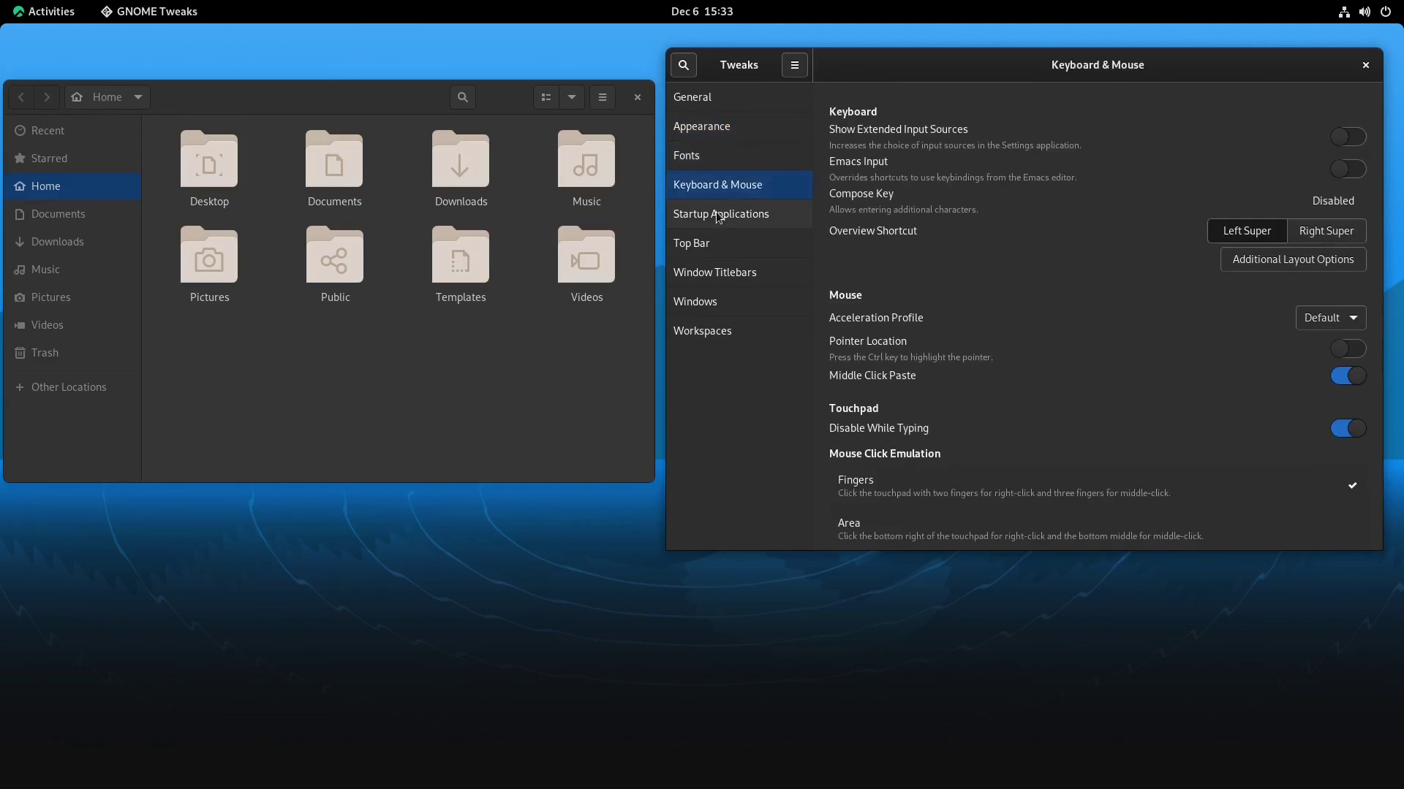
pyautogui.click(727, 222)
pyautogui.click(706, 246)
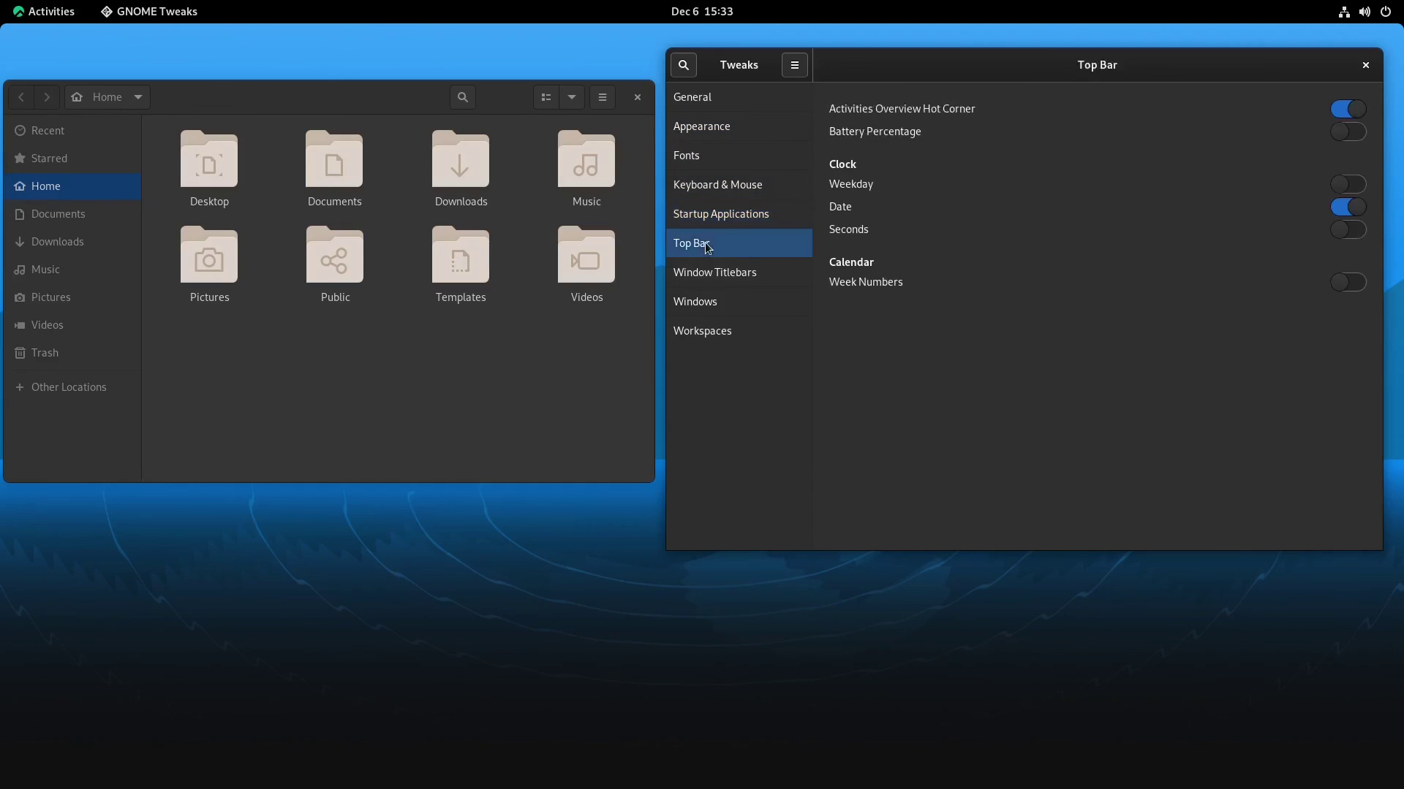
pyautogui.click(721, 277)
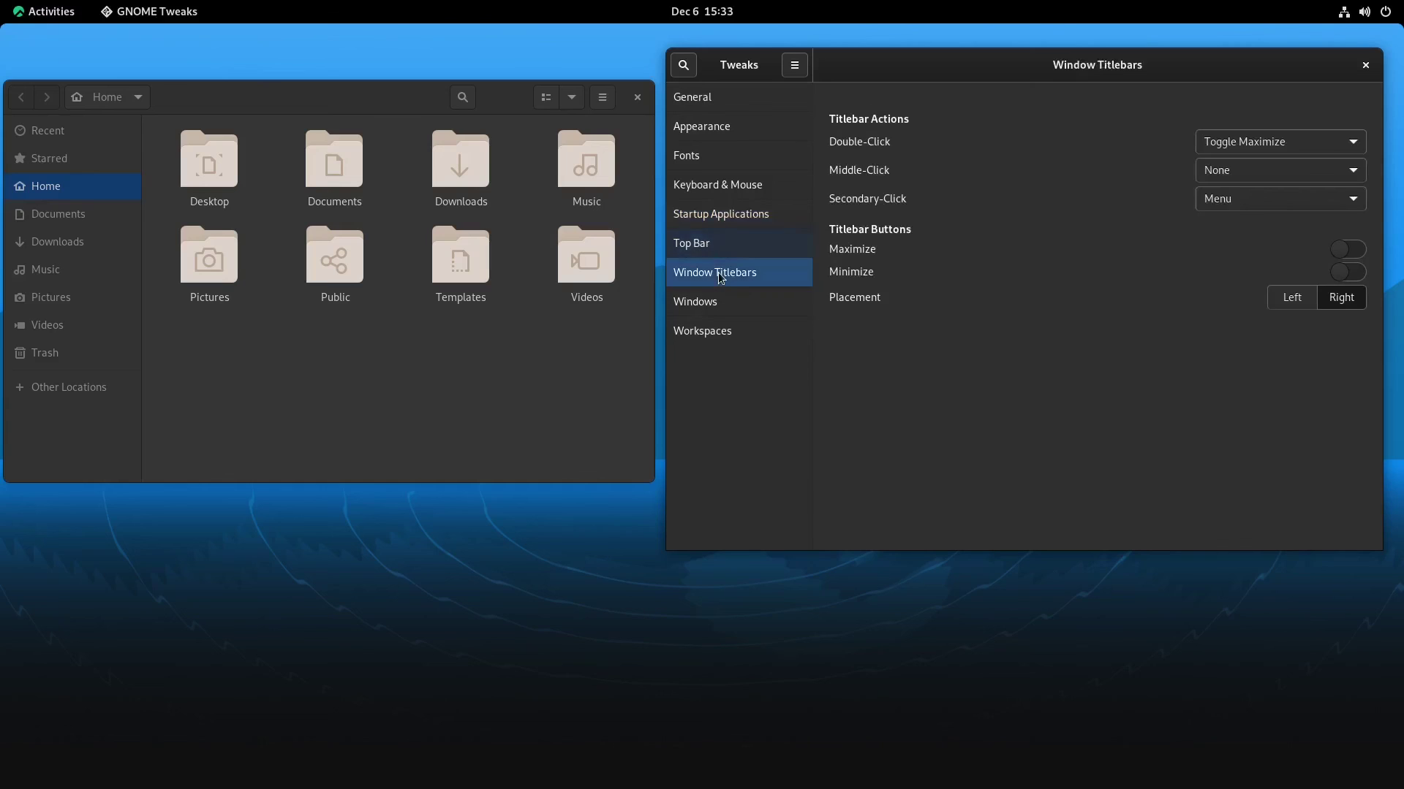
pyautogui.click(693, 306)
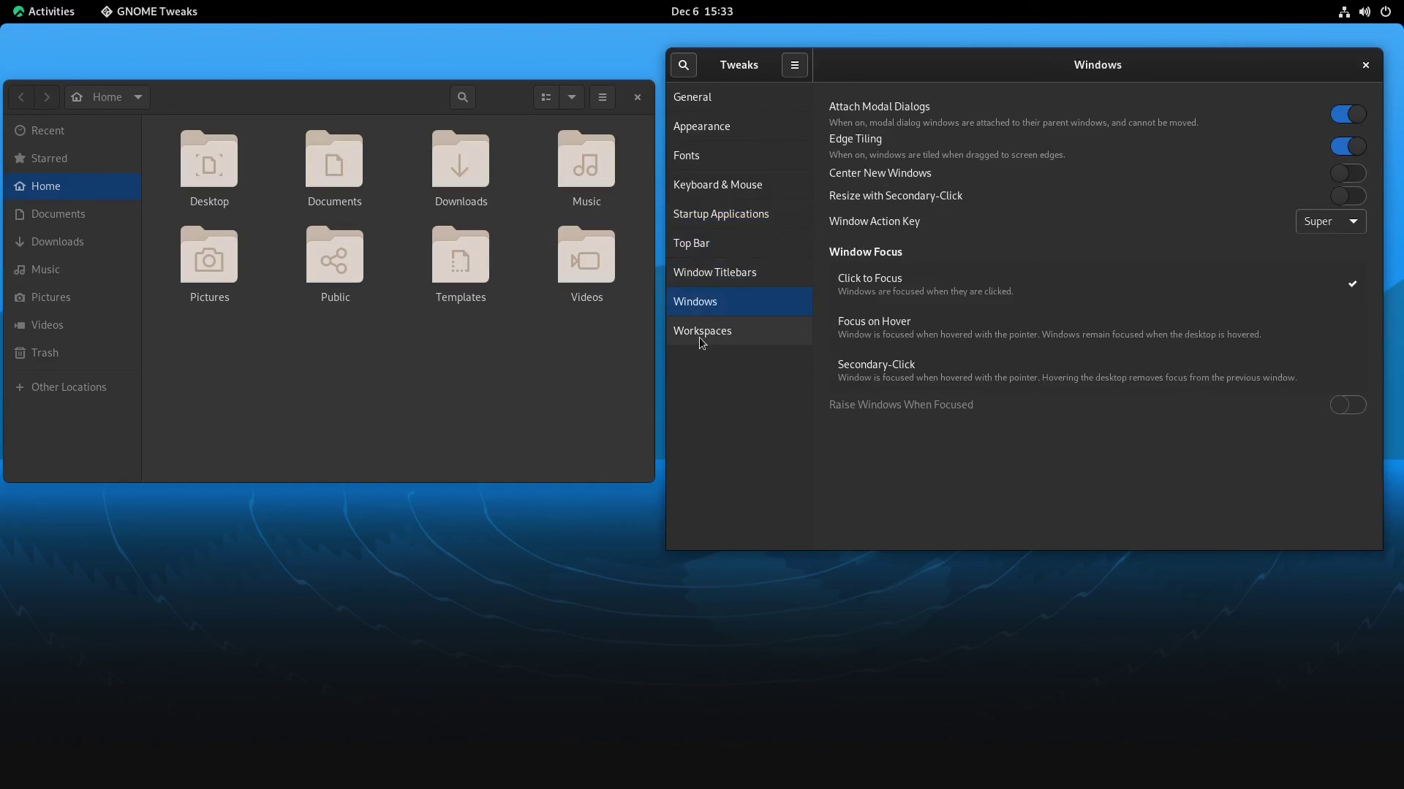
pyautogui.click(700, 342)
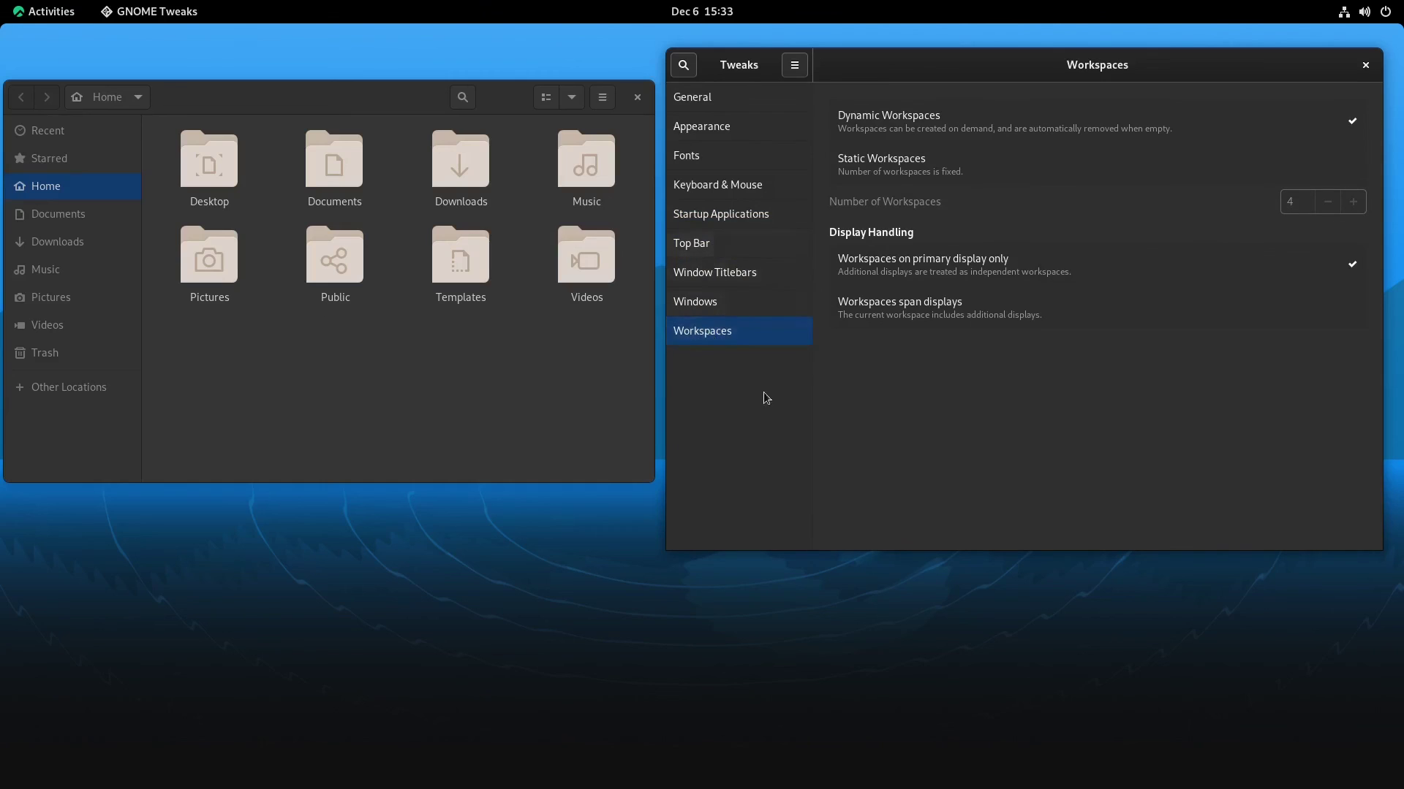
pyautogui.click(638, 98)
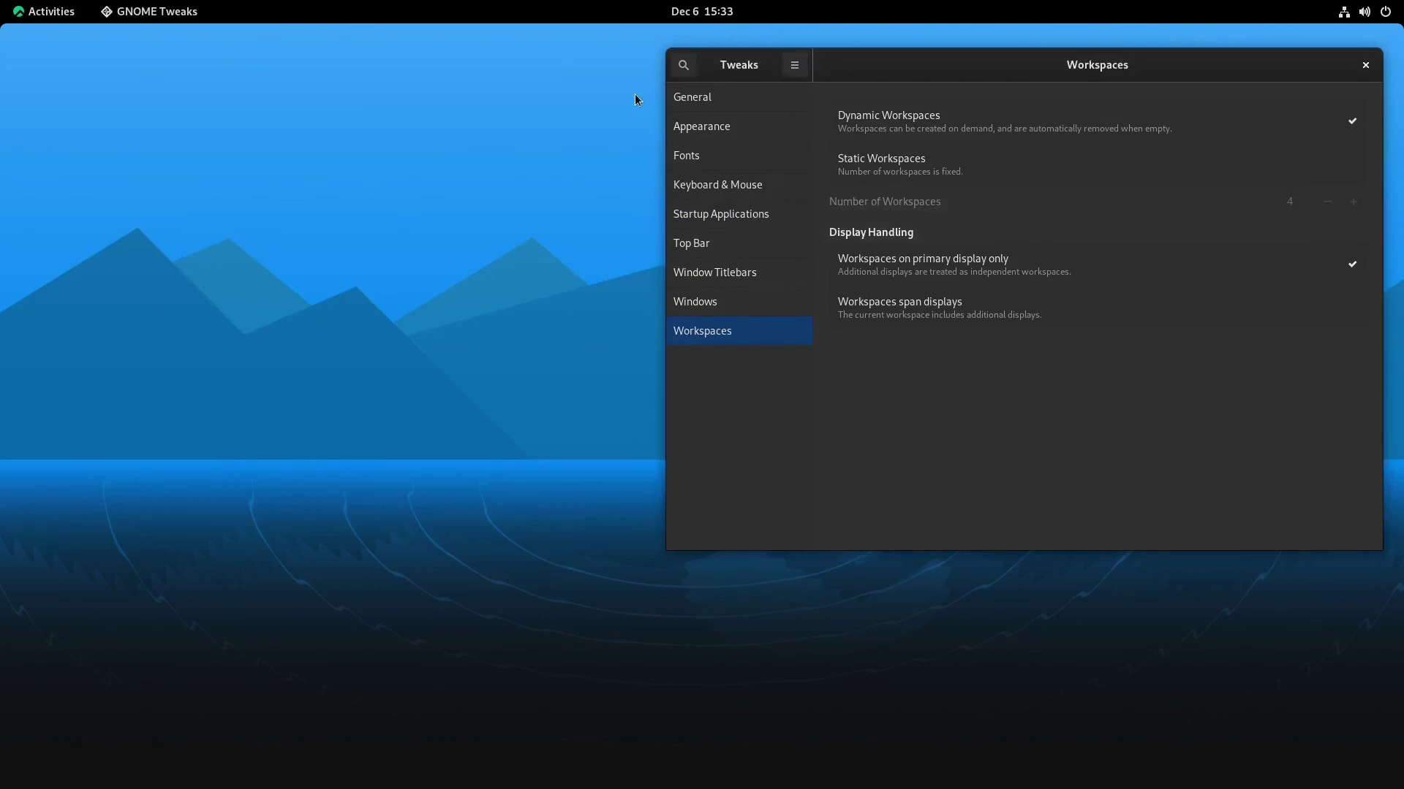
# Close the GNOME Tweaks window to reveal the bare blue-mountain desktop
pyautogui.click(1366, 66)
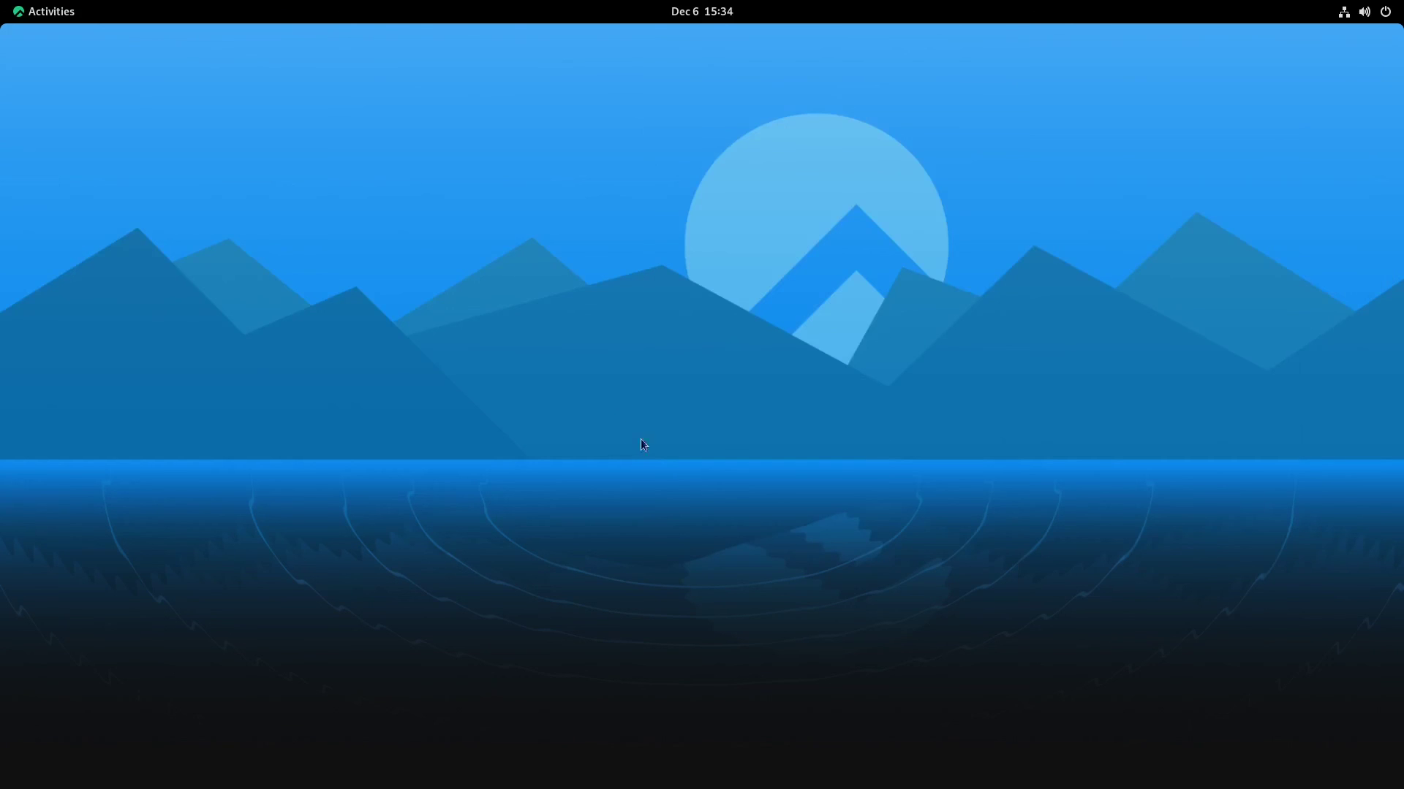